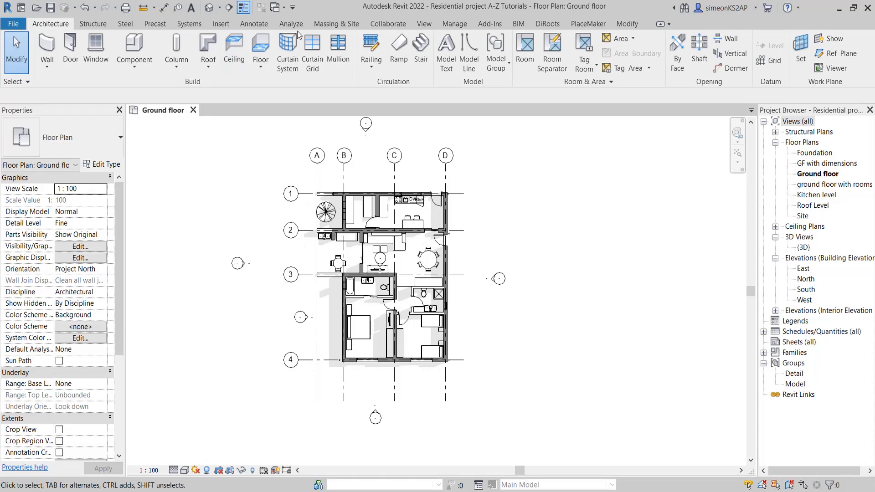
{"action": "left_click", "coordinate": [425, 24]}
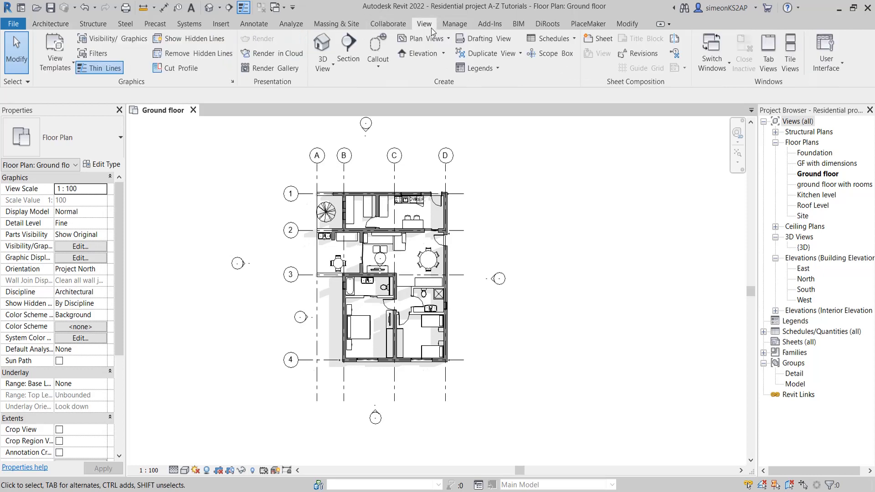
{"action": "left_click", "coordinate": [351, 51]}
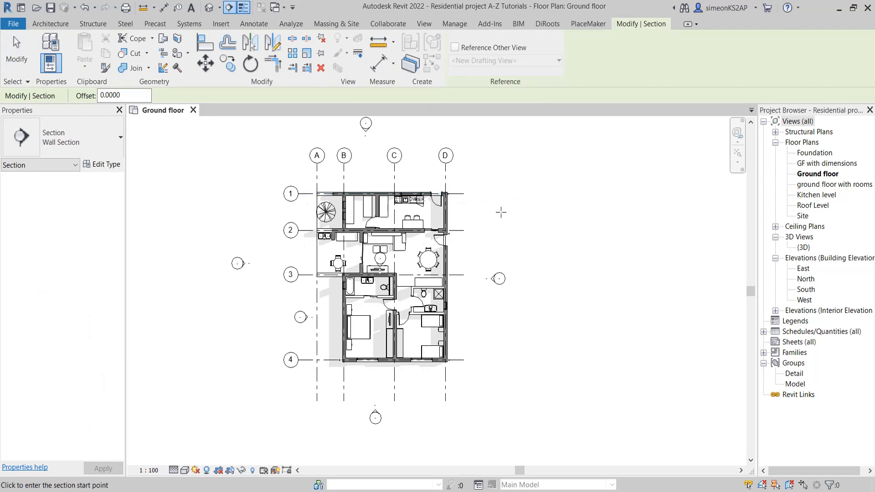
{"action": "right_click", "coordinate": [501, 175]}
{"action": "left_click", "coordinate": [518, 171]}
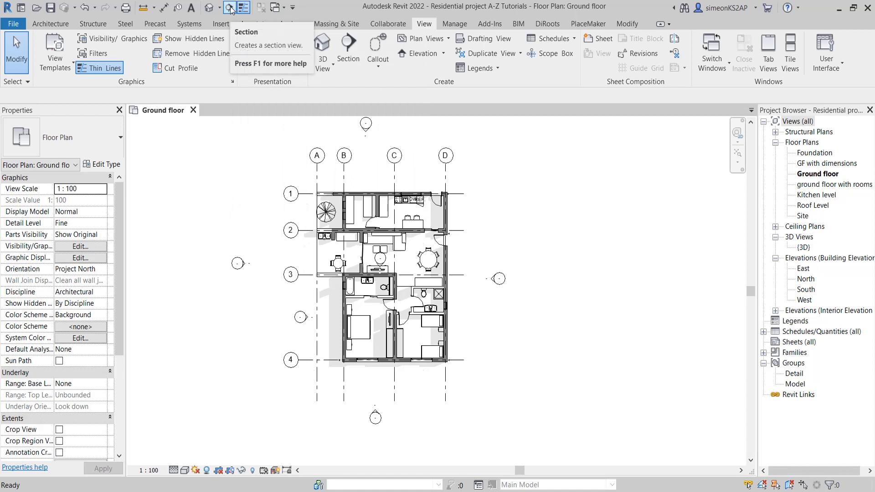
{"action": "left_click", "coordinate": [230, 9]}
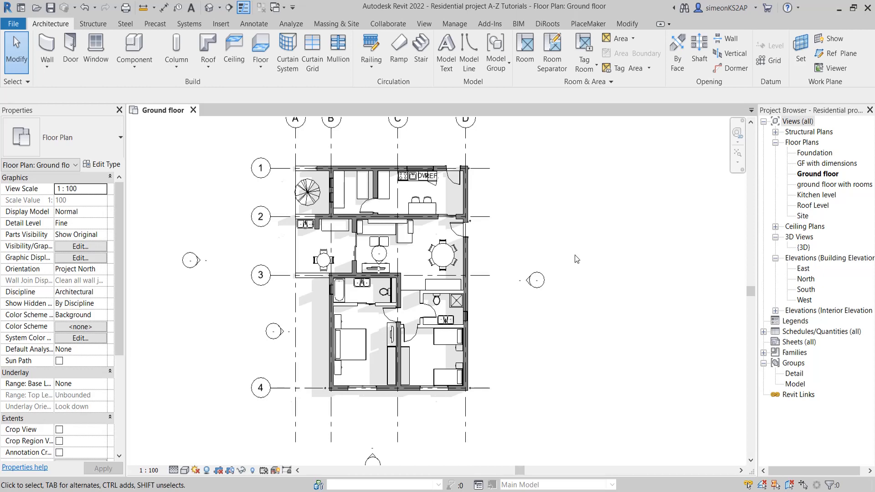
Draw a horizontal wall section from east to west across the whole plan between grids 2 and 3, looking toward grid 4
{"action": "left_click", "coordinate": [229, 8]}
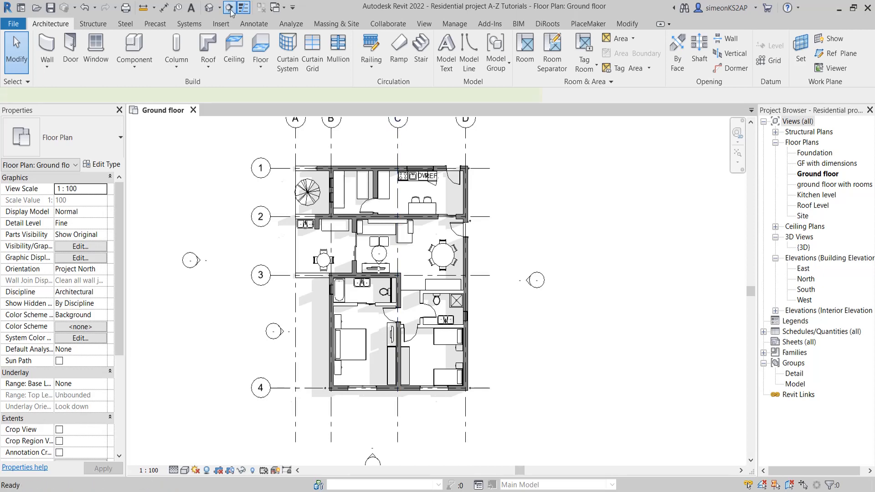
{"action": "scroll", "coordinate": [469, 231], "scroll_direction": "up", "scroll_amount": 2}
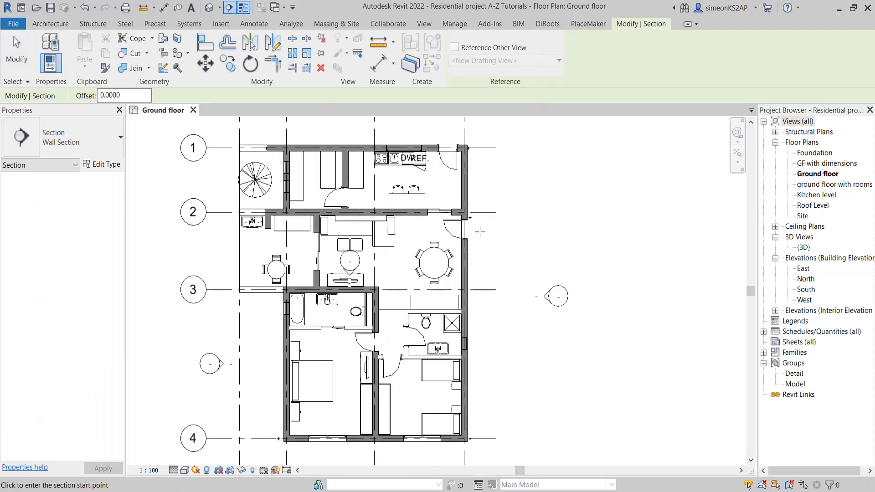
{"action": "left_click", "coordinate": [514, 235]}
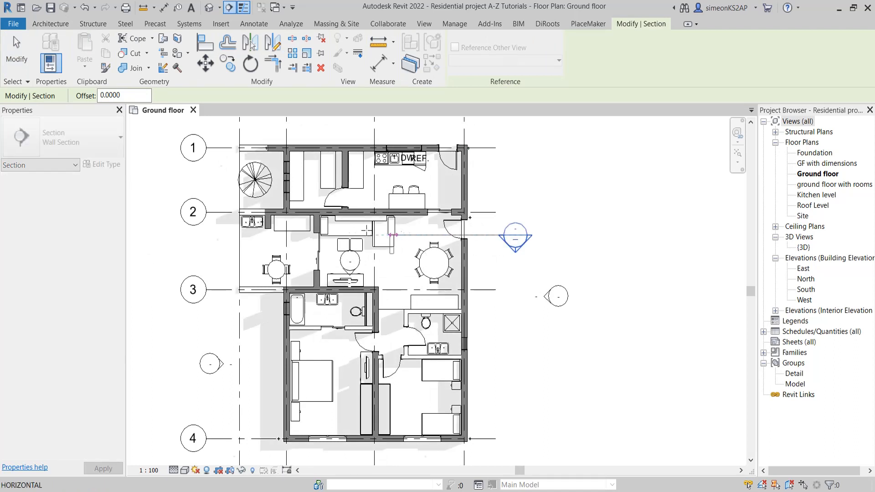
{"action": "left_click", "coordinate": [179, 236]}
{"action": "right_click", "coordinate": [165, 187]}
{"action": "left_click", "coordinate": [181, 193]}
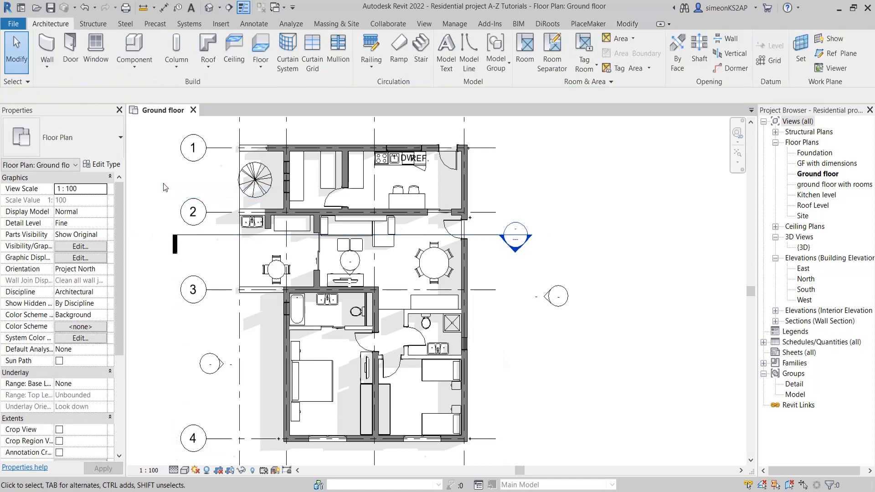
{"action": "right_click", "coordinate": [165, 185]}
{"action": "left_click", "coordinate": [183, 191]}
{"action": "middle_click_drag", "start_coordinate": [418, 236], "coordinate": [483, 261]}
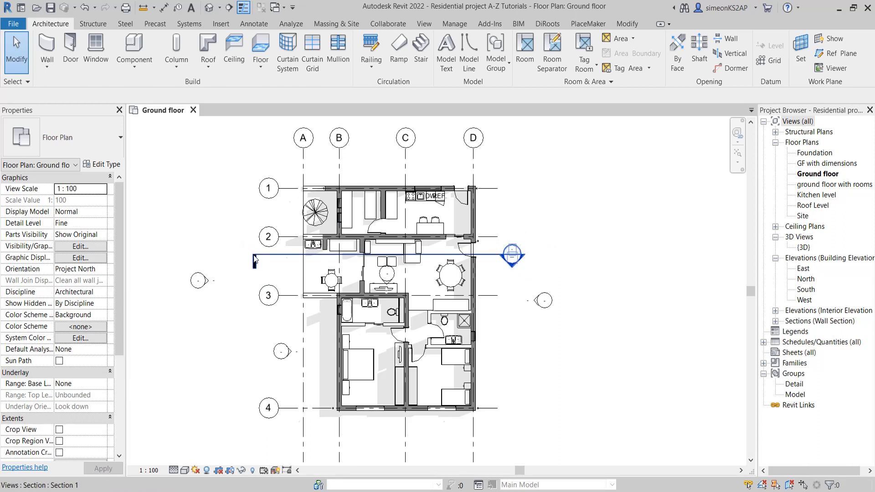
{"action": "scroll", "coordinate": [260, 280], "scroll_direction": "down", "scroll_amount": 3}
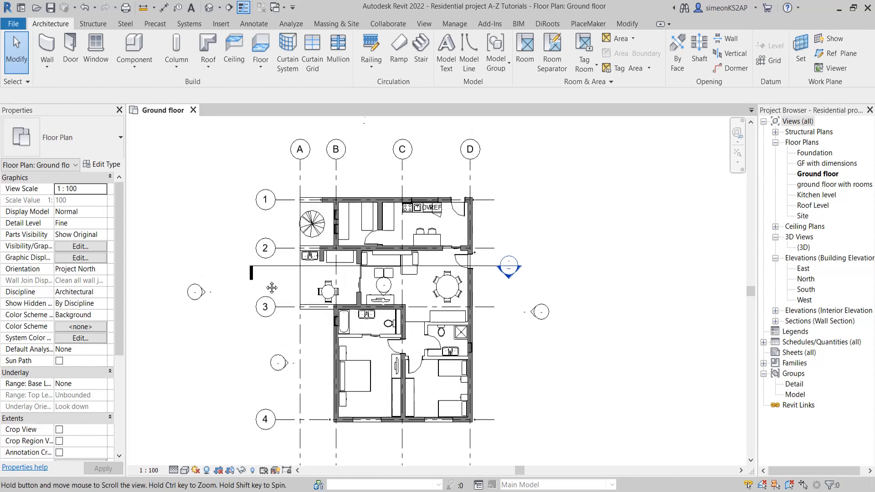
{"action": "middle_click_drag", "start_coordinate": [284, 275], "coordinate": [297, 233]}
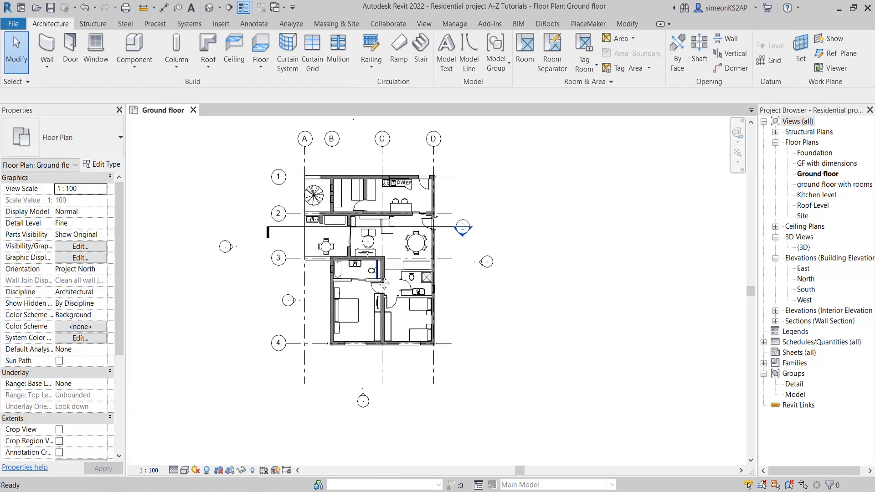
{"action": "scroll", "coordinate": [433, 235], "scroll_direction": "up", "scroll_amount": 2}
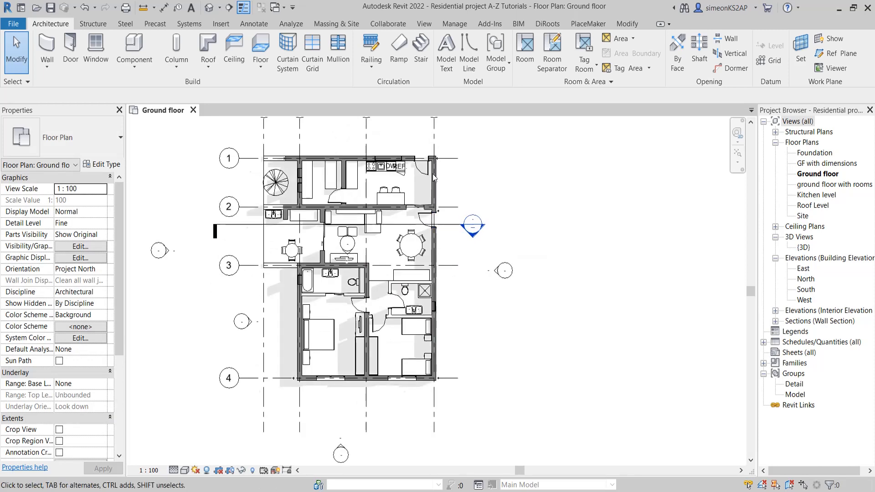
{"action": "left_click", "coordinate": [229, 9]}
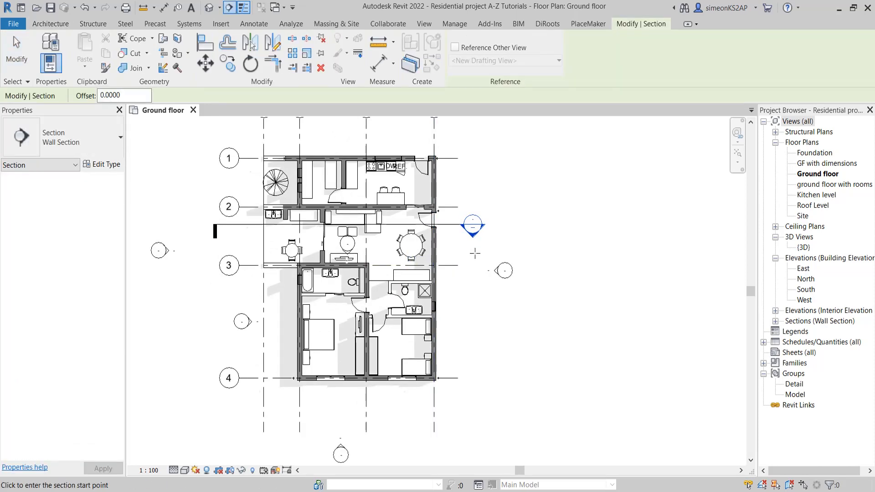
{"action": "left_click", "coordinate": [484, 253]}
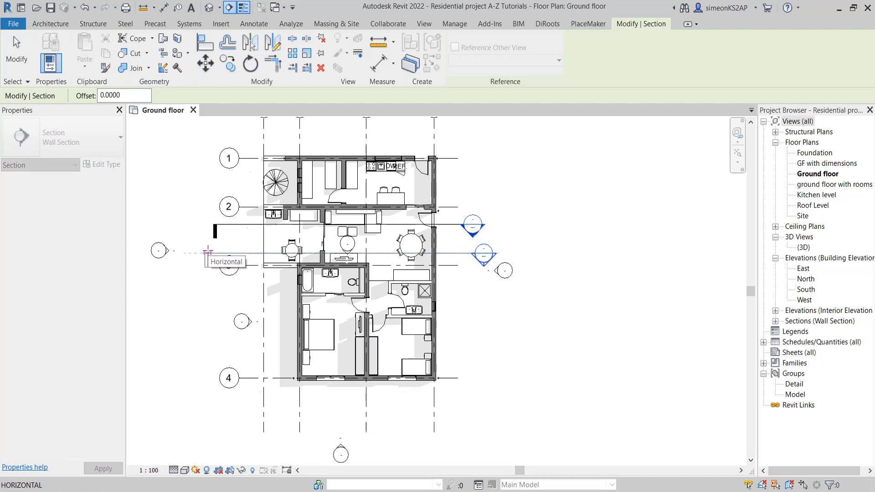
{"action": "key", "text": "Escape"}
{"action": "middle_click_drag", "start_coordinate": [236, 264], "coordinate": [263, 255]}
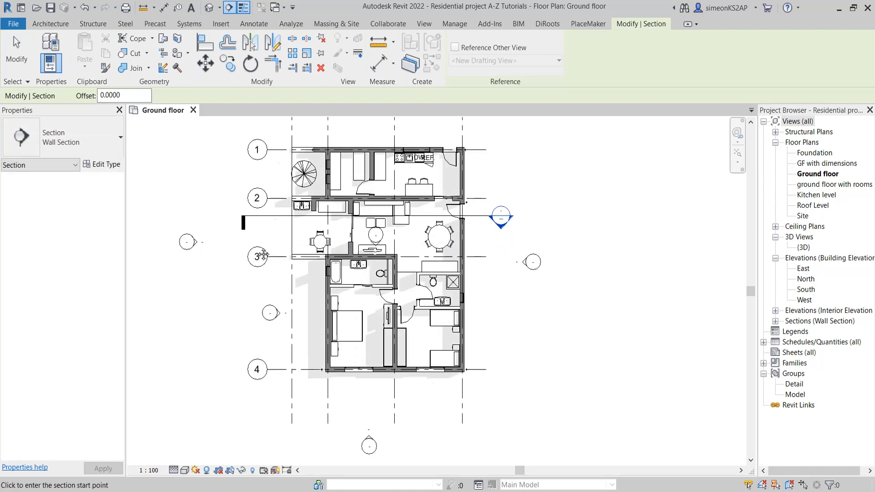
{"action": "left_click", "coordinate": [241, 246]}
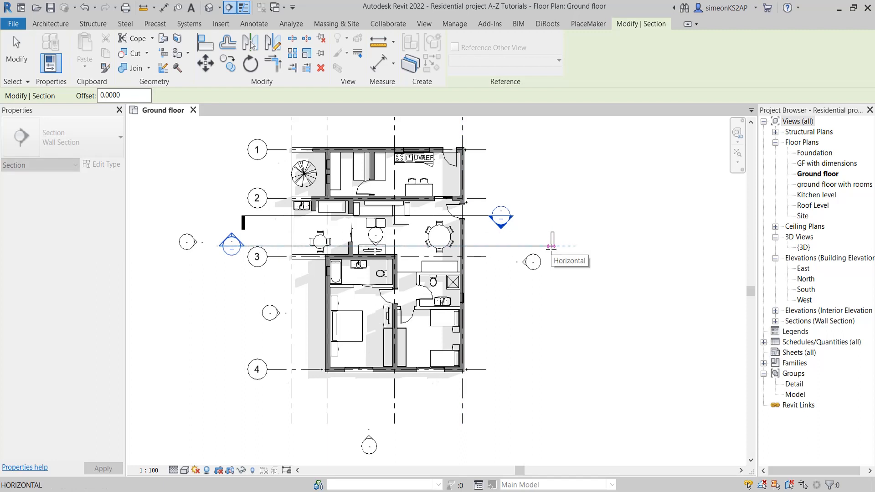
{"action": "key", "text": "Escape"}
Draw a vertical wall section just east of grid C, from above grid 1 to below grid 4, looking toward grid D
{"action": "middle_click_drag", "start_coordinate": [371, 195], "coordinate": [338, 225]}
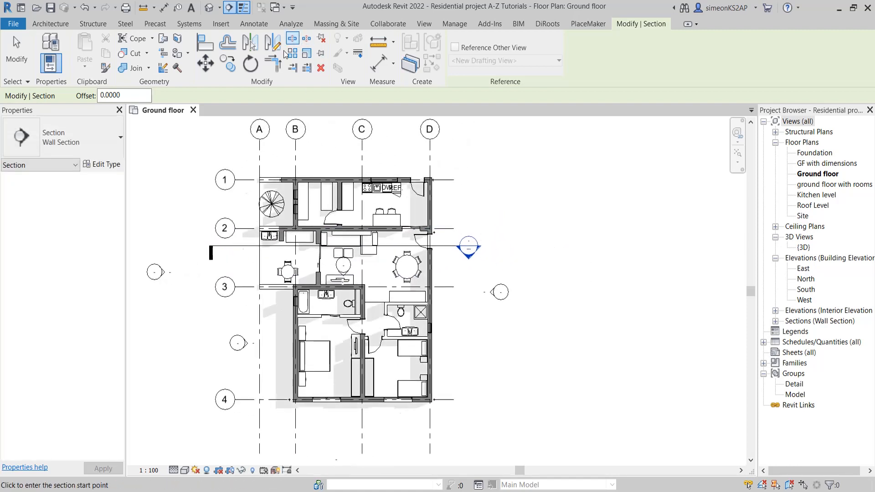
{"action": "middle_click_drag", "start_coordinate": [356, 179], "coordinate": [386, 177]}
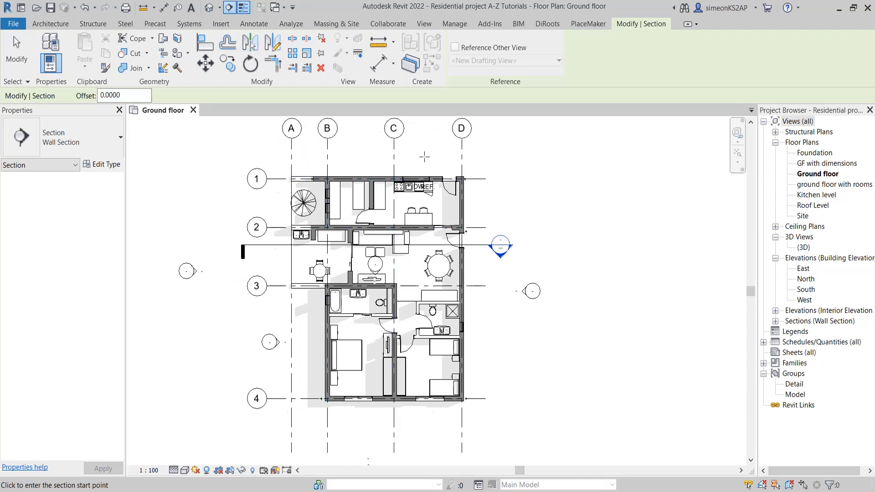
{"action": "left_click", "coordinate": [406, 152]}
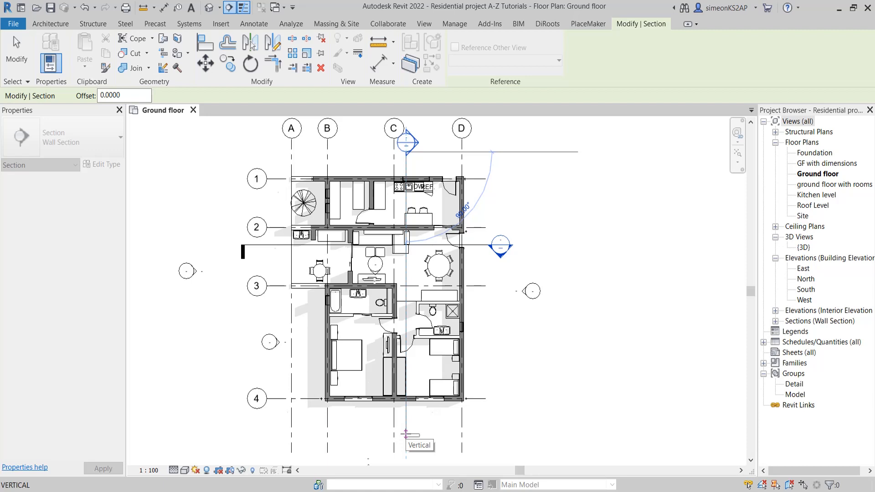
{"action": "left_click", "coordinate": [406, 434]}
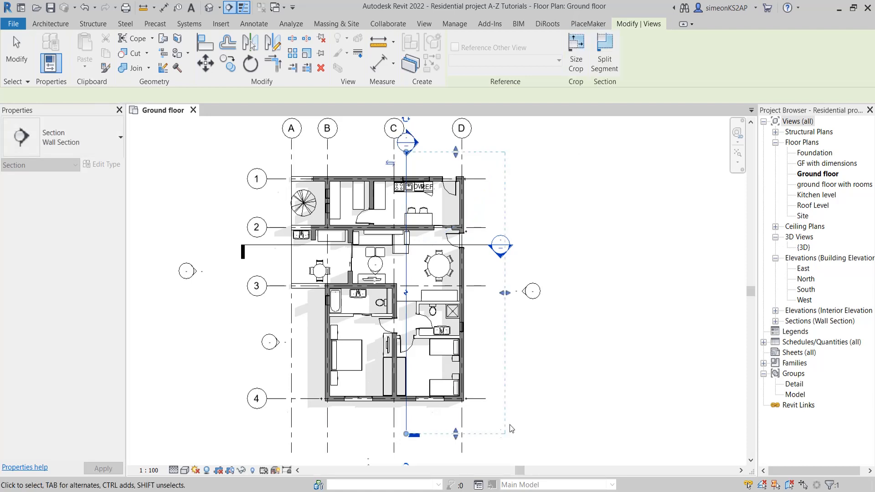
{"action": "right_click", "coordinate": [553, 118]}
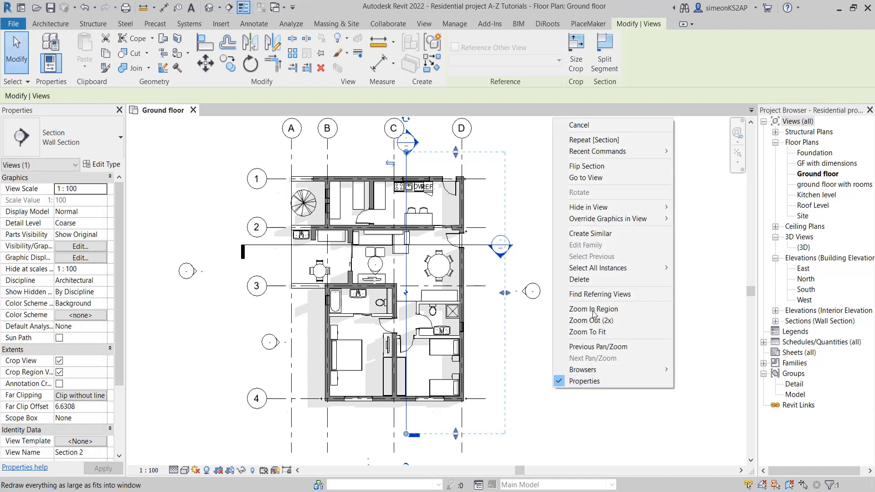
{"action": "left_click", "coordinate": [585, 126]}
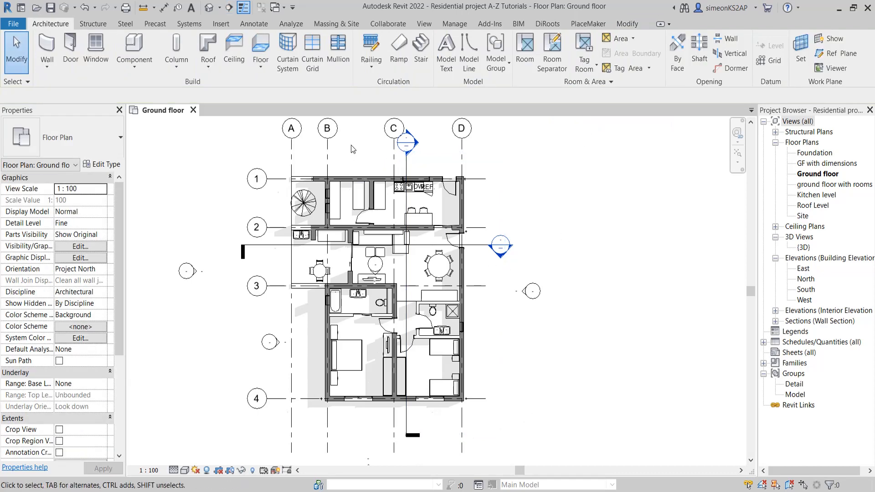
Draw another vertical wall section between grids B and C, starting below grid 4 and running north past grid 1
{"action": "left_click", "coordinate": [229, 7]}
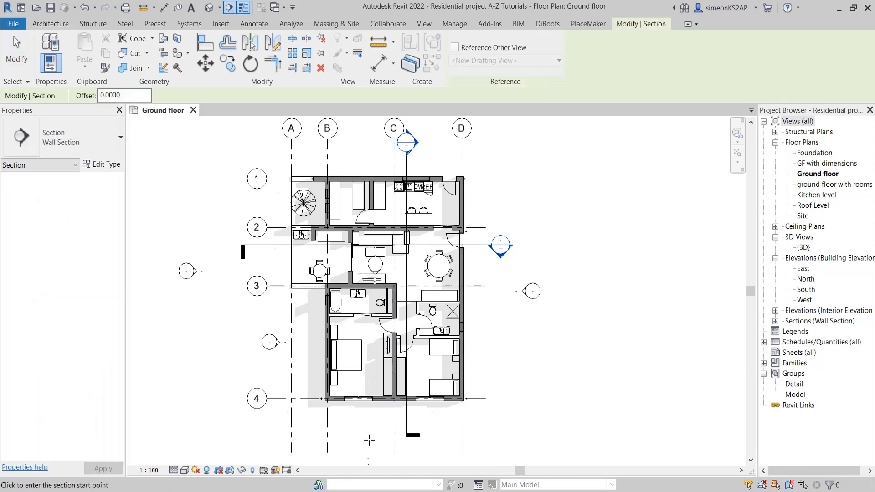
{"action": "left_click", "coordinate": [369, 439]}
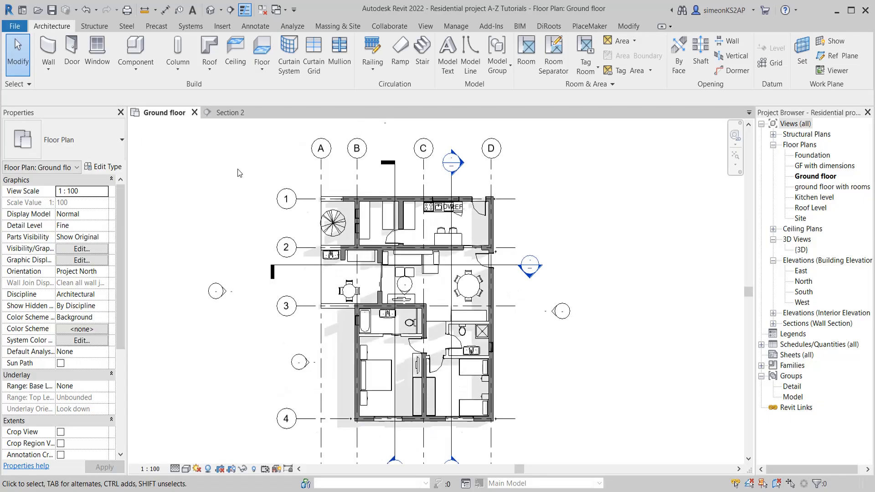
Flip the vertical section just east of grid C so that it looks west toward grid A
{"action": "middle_click_drag", "start_coordinate": [239, 171], "coordinate": [275, 194]}
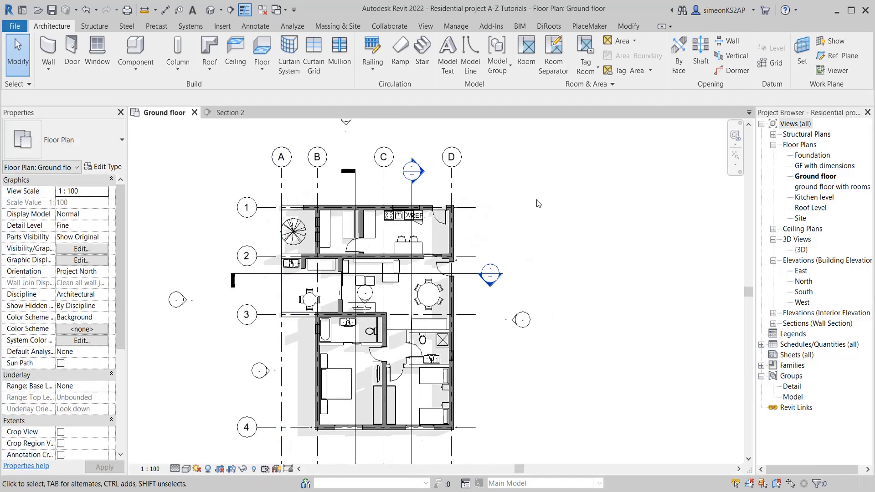
{"action": "middle_click_drag", "start_coordinate": [539, 204], "coordinate": [551, 199]}
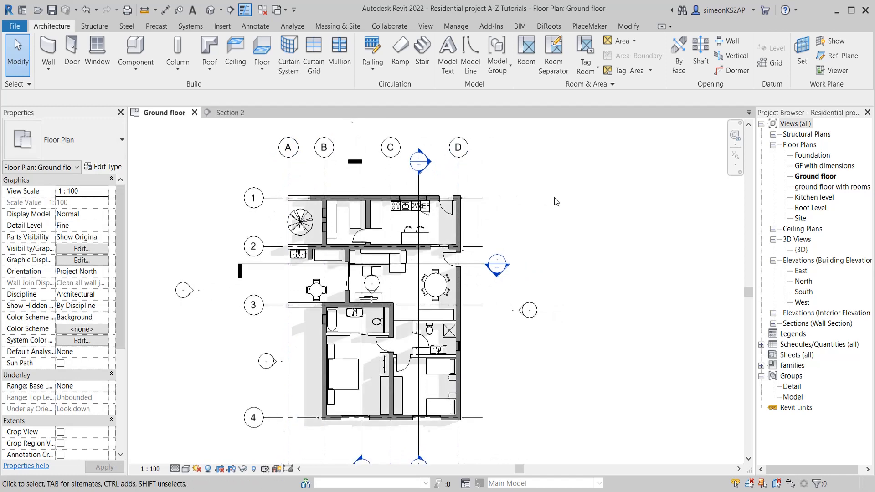
{"action": "middle_click_drag", "start_coordinate": [560, 204], "coordinate": [564, 190]}
{"action": "scroll", "coordinate": [557, 186], "scroll_direction": "down", "scroll_amount": 1}
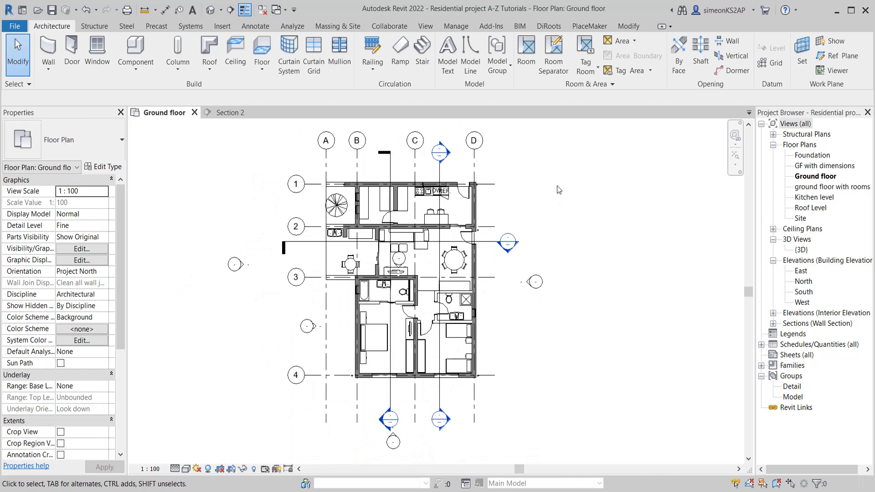
{"action": "left_click", "coordinate": [441, 172]}
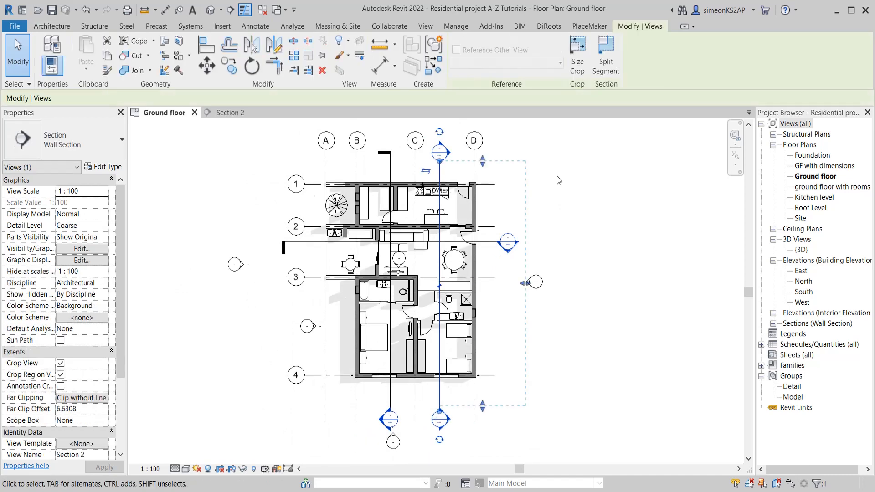
{"action": "left_click", "coordinate": [426, 172]}
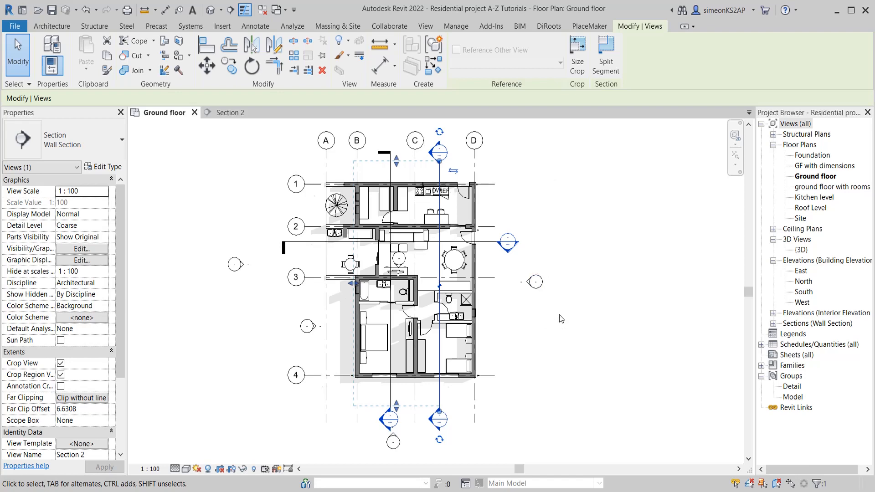
{"action": "middle_click_drag", "start_coordinate": [559, 315], "coordinate": [557, 293]}
{"action": "left_click", "coordinate": [570, 258]}
Cycle the section tail at the south end of the line east of grid C to the filled bar symbol
{"action": "left_click", "coordinate": [439, 379]}
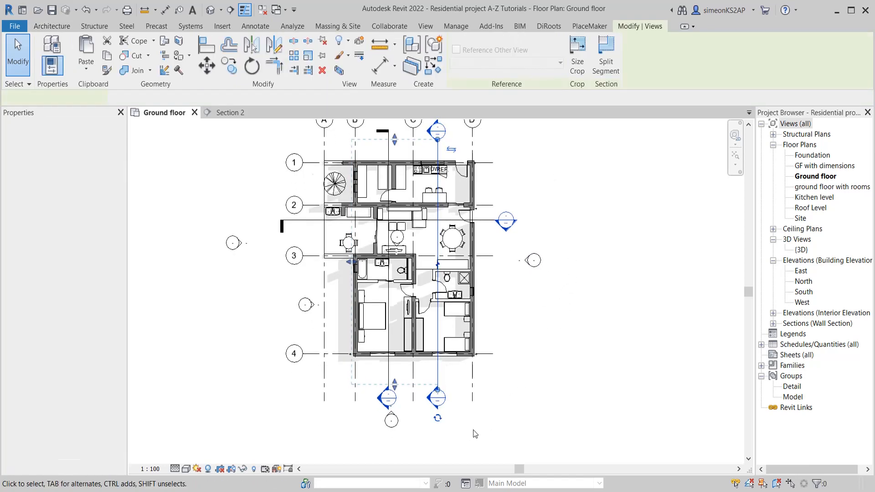
{"action": "middle_click_drag", "start_coordinate": [482, 433], "coordinate": [444, 429]}
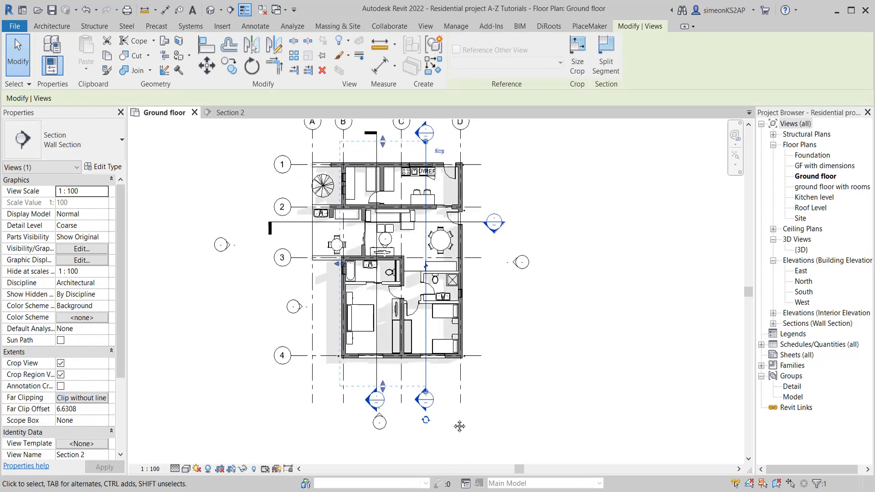
{"action": "left_click", "coordinate": [426, 421]}
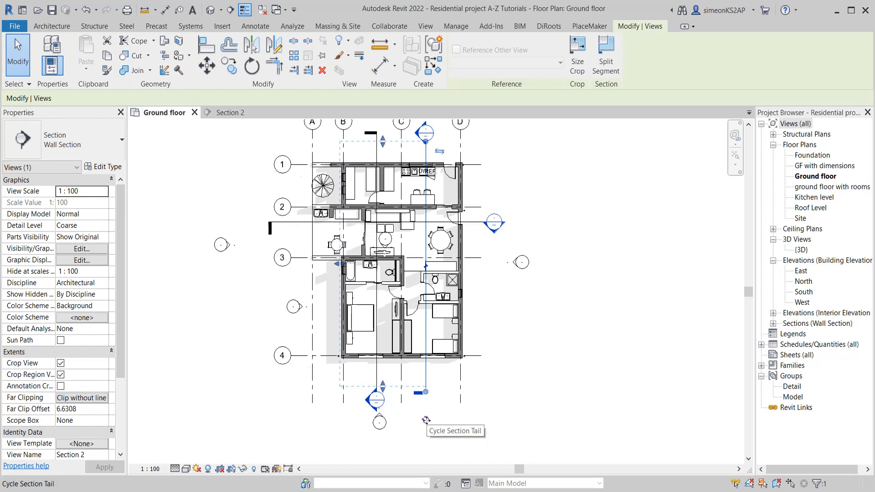
{"action": "left_click", "coordinate": [426, 420]}
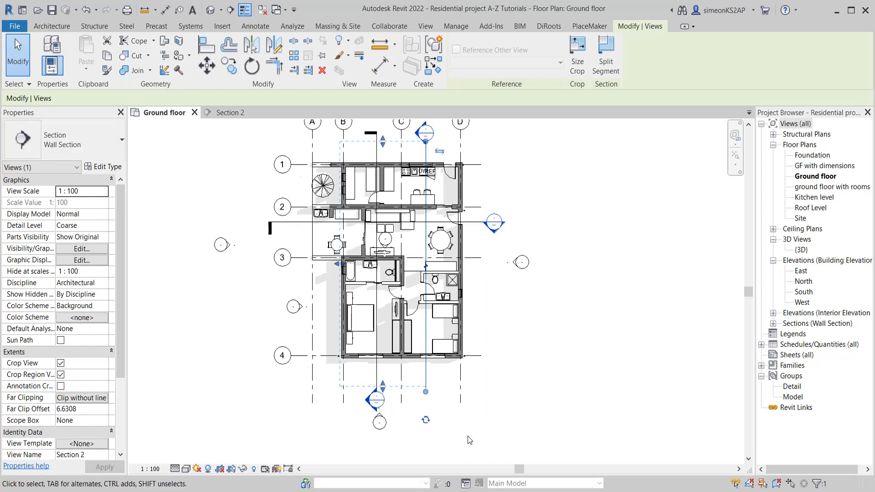
{"action": "left_click", "coordinate": [426, 420]}
{"action": "left_click", "coordinate": [452, 424]}
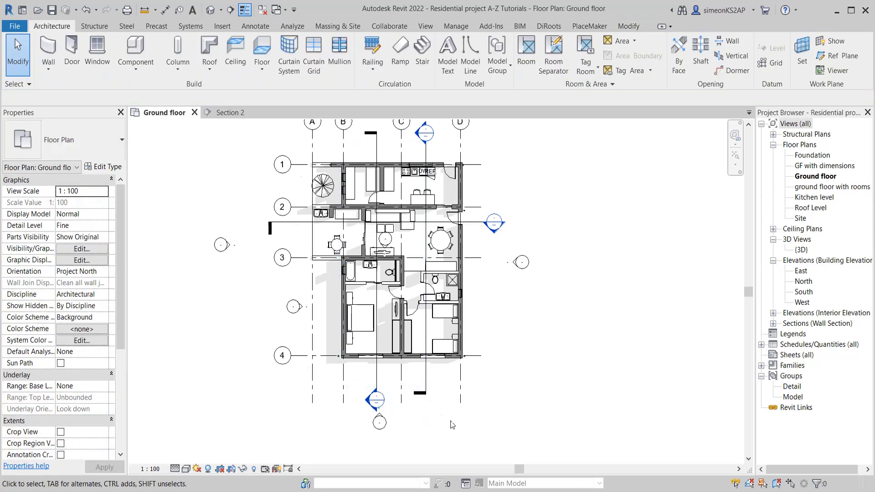
Extend both ends of the vertical section line just east of grid C farther beyond the plan to the north and south
{"action": "left_click", "coordinate": [425, 382]}
{"action": "scroll", "coordinate": [509, 399], "scroll_direction": "down", "scroll_amount": 1}
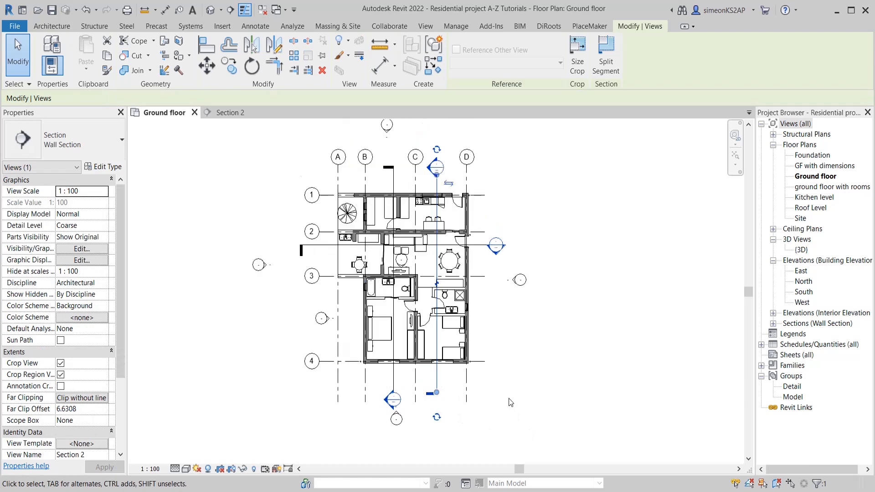
{"action": "scroll", "coordinate": [508, 398], "scroll_direction": "down", "scroll_amount": 1}
{"action": "left_click_drag", "start_coordinate": [446, 204], "coordinate": [446, 149]}
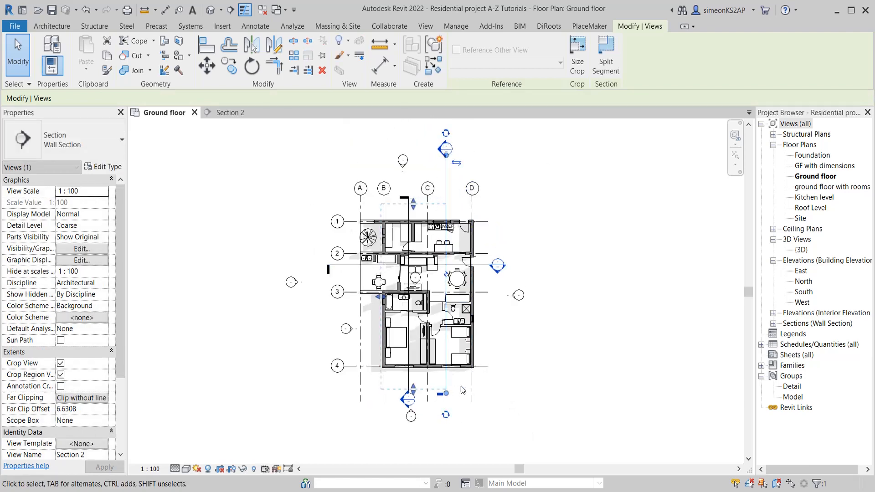
{"action": "left_click_drag", "start_coordinate": [447, 395], "coordinate": [446, 432]}
{"action": "left_click", "coordinate": [495, 426]}
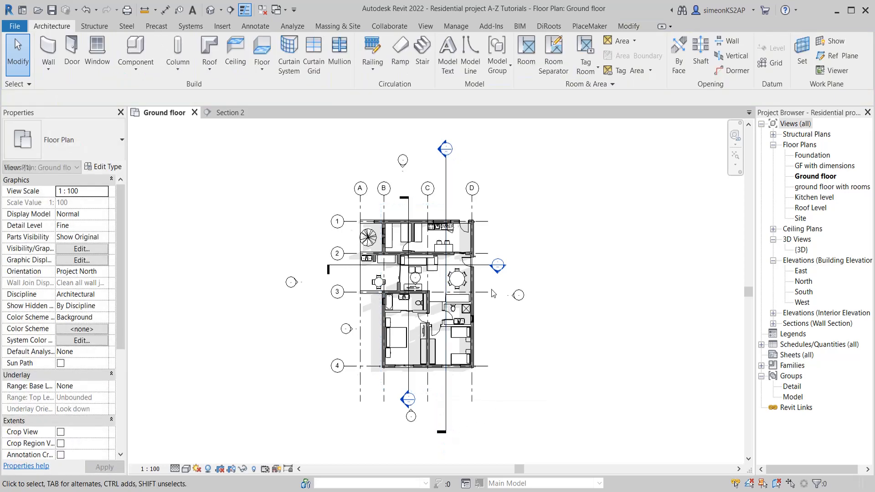
Lengthen the horizontal section line between grids 2 and 3 outward at both its east and west ends
{"action": "left_click", "coordinate": [493, 266]}
{"action": "left_click_drag", "start_coordinate": [492, 266], "coordinate": [546, 266]}
{"action": "left_click_drag", "start_coordinate": [341, 265], "coordinate": [270, 266]}
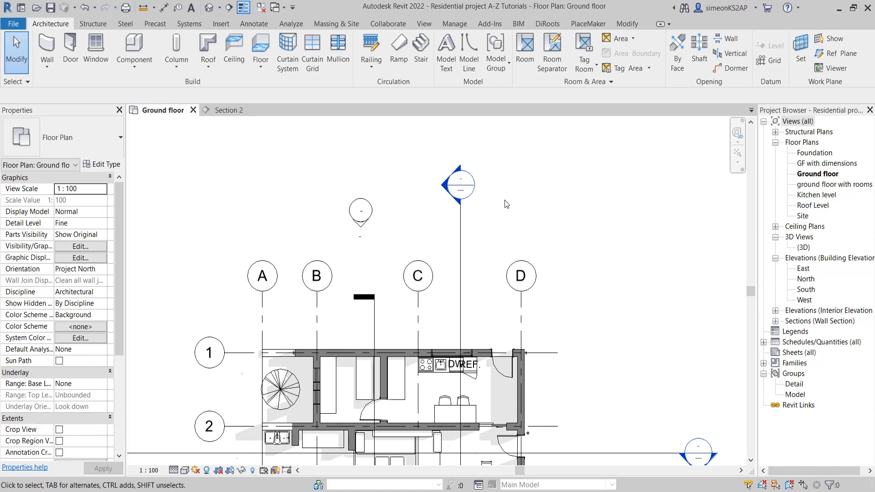
Open the Section 2 view from its section head on the plan, then return to the ground floor plan
{"action": "scroll", "coordinate": [509, 204], "scroll_direction": "down", "scroll_amount": 1}
{"action": "middle_click_drag", "start_coordinate": [518, 190], "coordinate": [520, 184]}
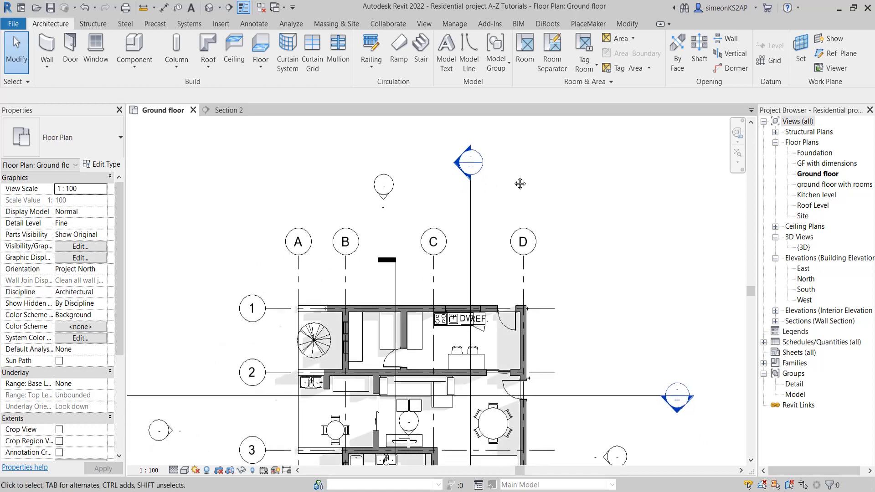
{"action": "scroll", "coordinate": [513, 176], "scroll_direction": "down", "scroll_amount": 1}
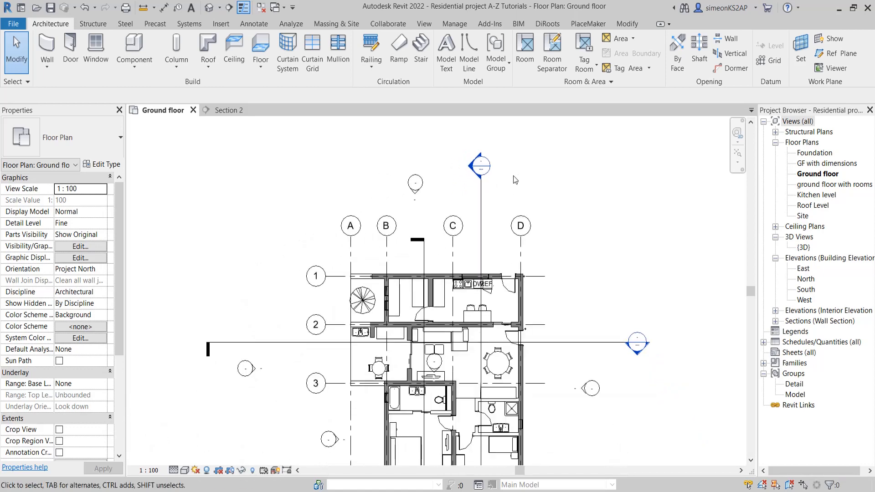
{"action": "double_click", "coordinate": [471, 165]}
{"action": "middle_click_drag", "start_coordinate": [471, 169], "coordinate": [523, 222]}
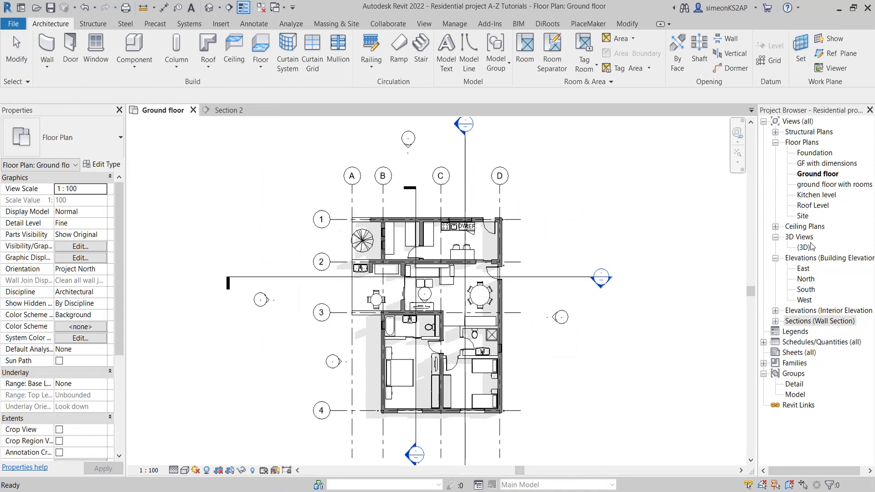
Expand the wall sections list and open Section 1, Section 3 and Section 2 to review each view
{"action": "left_click", "coordinate": [775, 325]}
{"action": "left_click", "coordinate": [776, 323]}
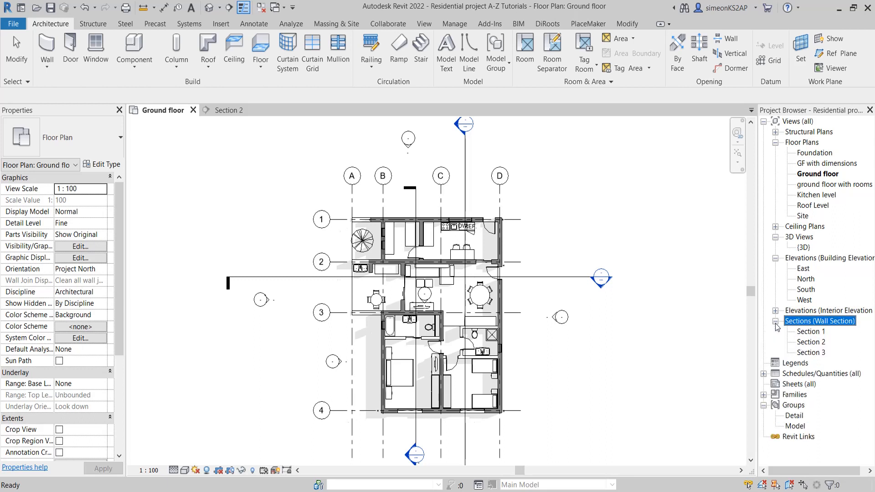
{"action": "double_click", "coordinate": [811, 332]}
{"action": "mouse_move", "coordinate": [503, 315]}
{"action": "middle_mouse_down"}
{"action": "mouse_move", "coordinate": [506, 293]}
{"action": "mouse_move", "coordinate": [505, 305]}
{"action": "middle_mouse_up"}
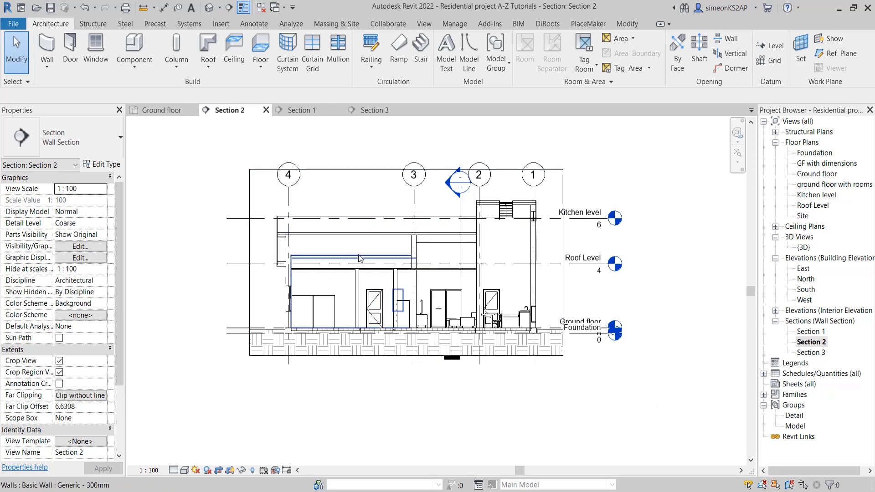
Return to the ground floor plan and start splitting the section line just east of grid C, between grids 2 and 3
{"action": "left_click", "coordinate": [157, 111]}
{"action": "middle_click_drag", "start_coordinate": [492, 320], "coordinate": [436, 293]}
{"action": "scroll", "coordinate": [488, 295], "scroll_direction": "down", "scroll_amount": 2}
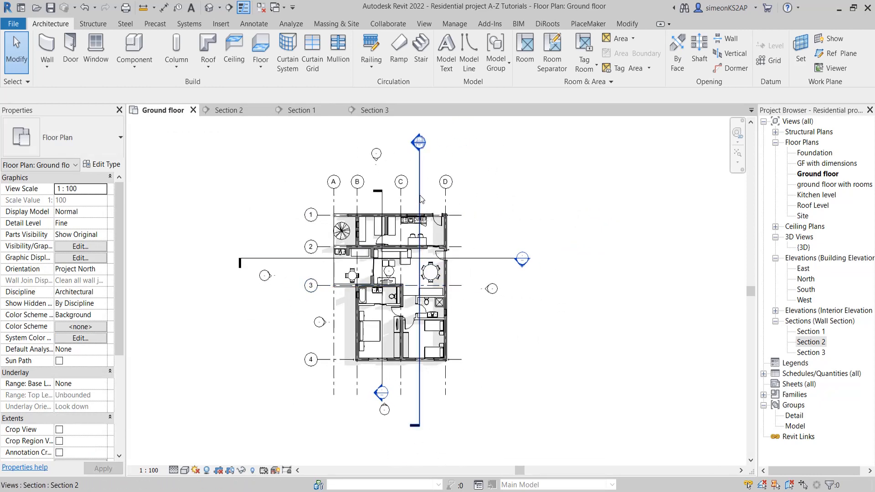
{"action": "middle_click_drag", "start_coordinate": [421, 204], "coordinate": [432, 191]}
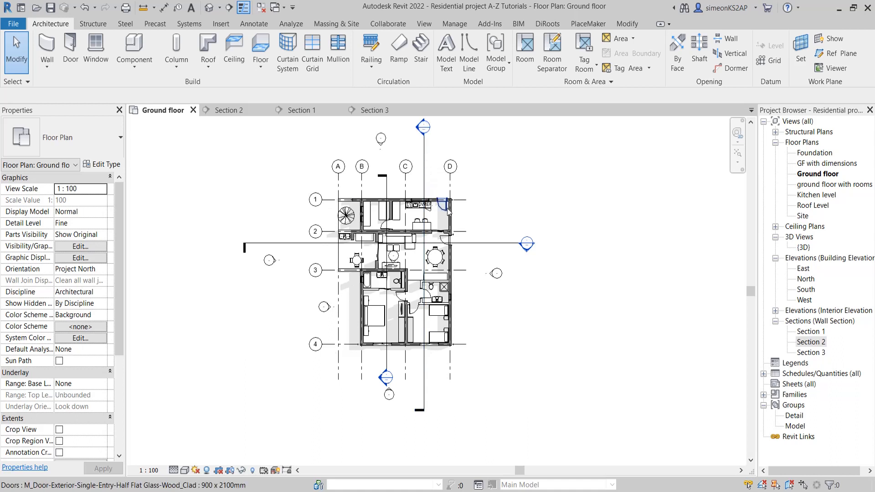
{"action": "scroll", "coordinate": [433, 207], "scroll_direction": "up", "scroll_amount": 1}
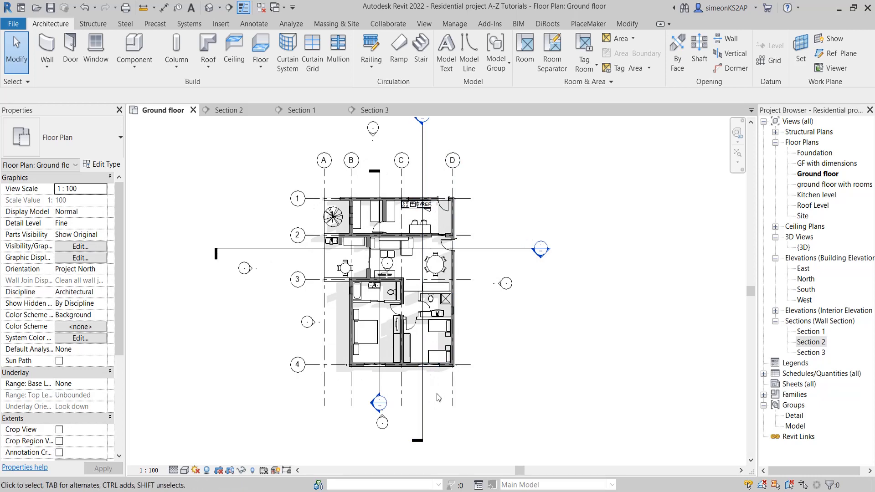
{"action": "middle_click_drag", "start_coordinate": [436, 381], "coordinate": [433, 391]}
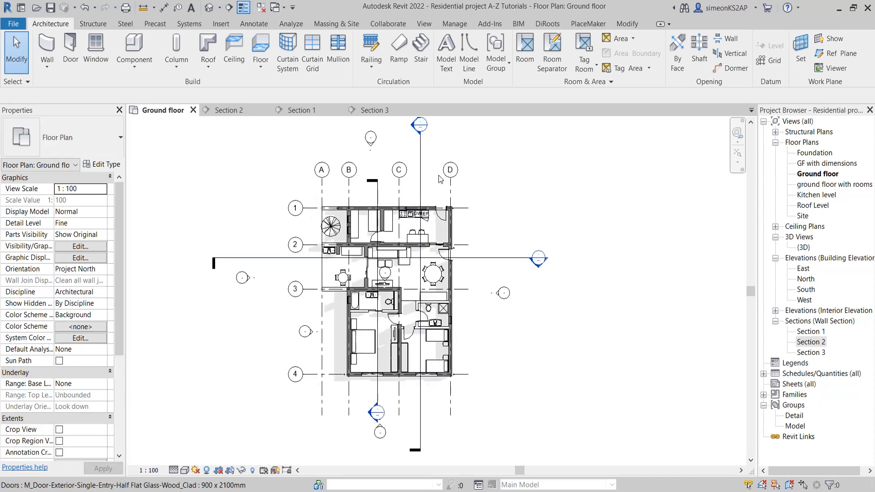
{"action": "left_click", "coordinate": [421, 170]}
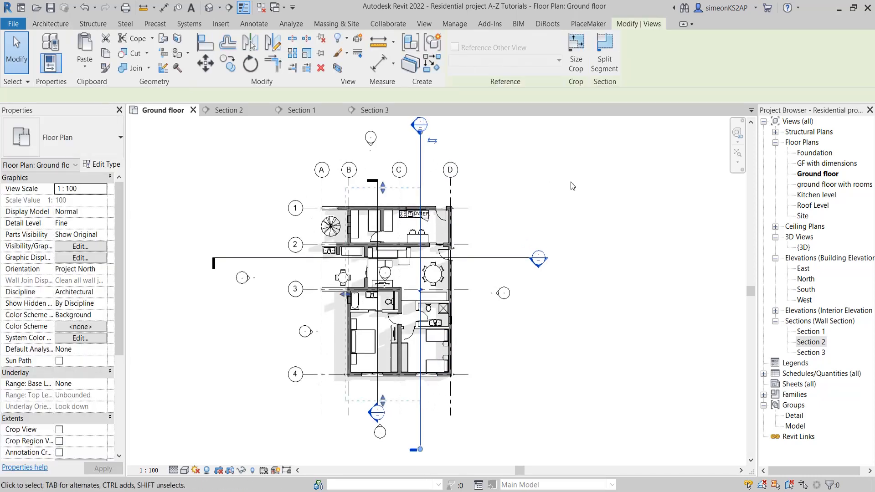
{"action": "left_click", "coordinate": [612, 60]}
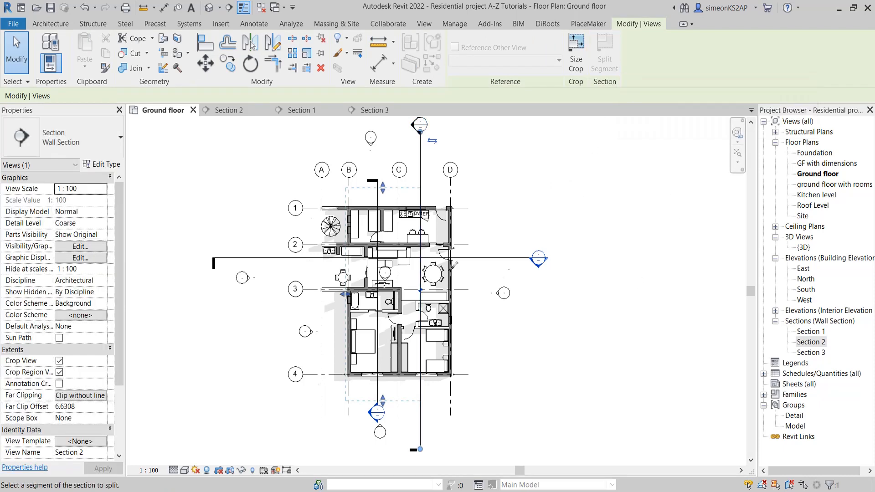
{"action": "scroll", "coordinate": [420, 233], "scroll_direction": "up", "scroll_amount": 2}
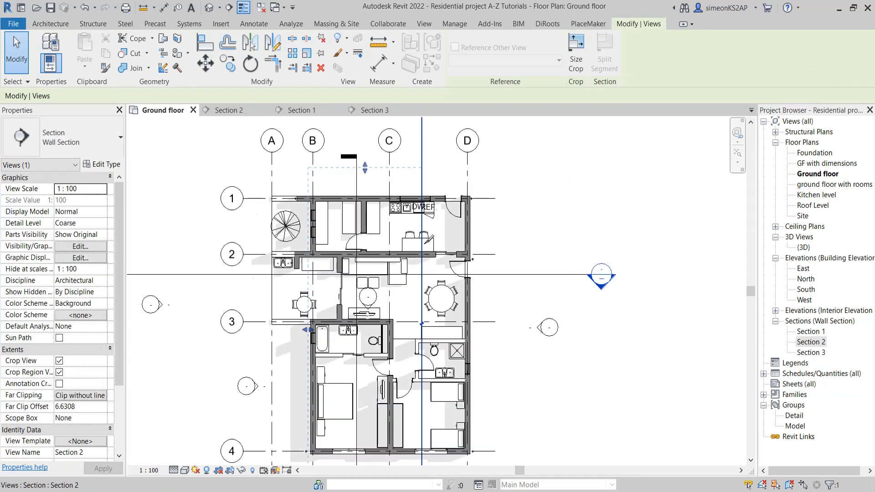
{"action": "left_click", "coordinate": [421, 324]}
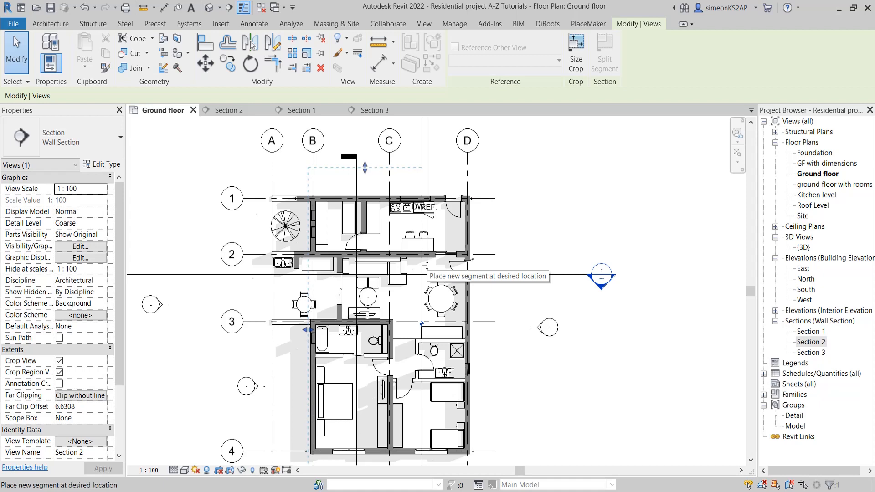
Place the northern segment of the split section farther east, passing through the exterior door near grid D on grid 1, and finish splitting
{"action": "scroll", "coordinate": [428, 264], "scroll_direction": "up", "scroll_amount": 1}
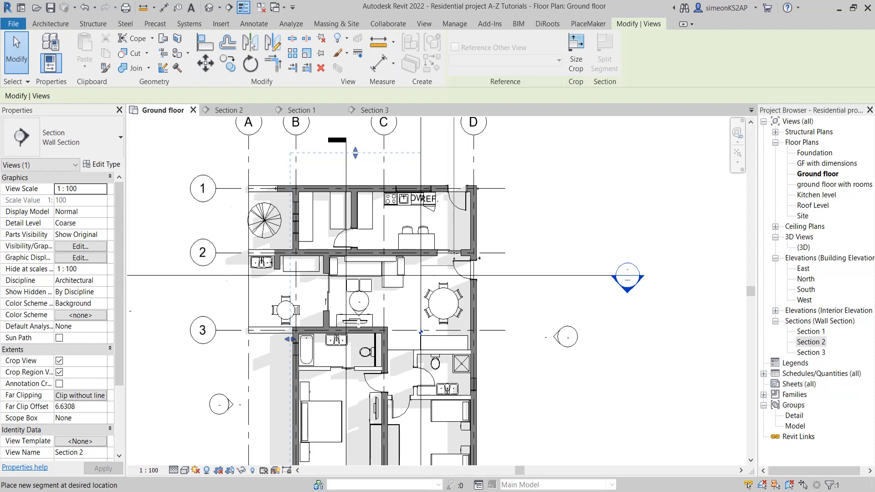
{"action": "scroll", "coordinate": [455, 264], "scroll_direction": "down", "scroll_amount": 2}
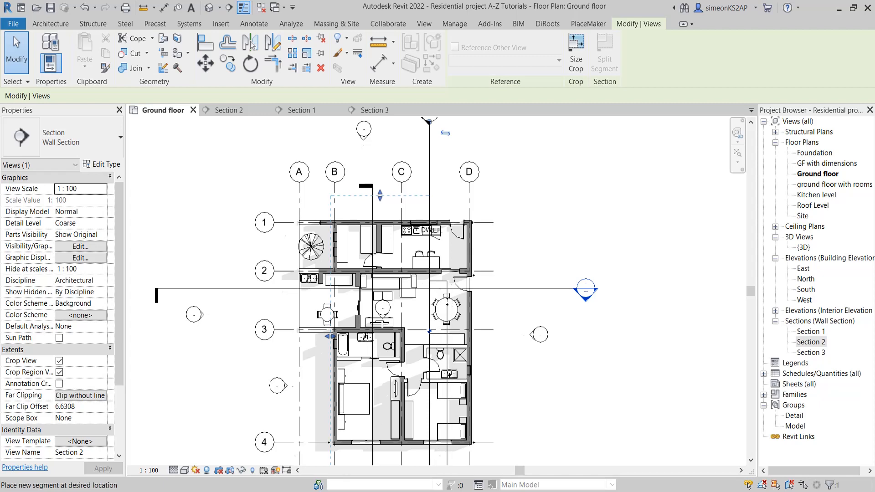
{"action": "scroll", "coordinate": [444, 300], "scroll_direction": "down", "scroll_amount": 1}
{"action": "middle_click_drag", "start_coordinate": [444, 301], "coordinate": [448, 241]}
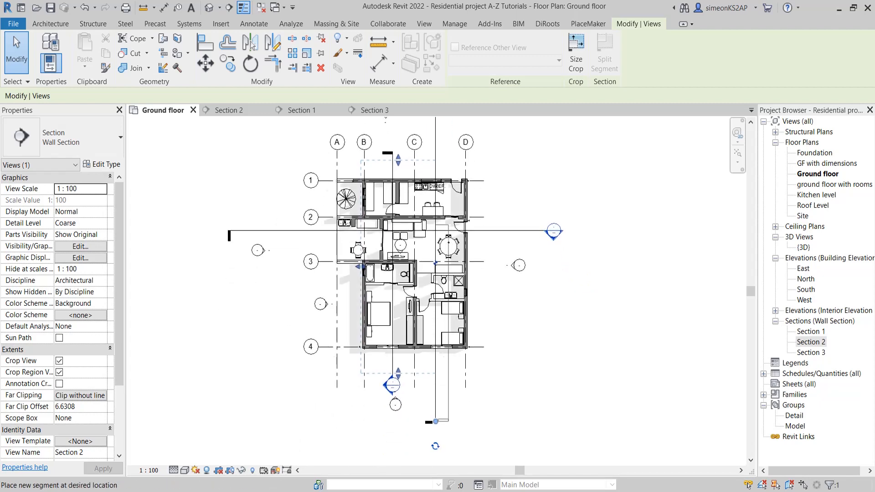
{"action": "scroll", "coordinate": [455, 182], "scroll_direction": "up", "scroll_amount": 2}
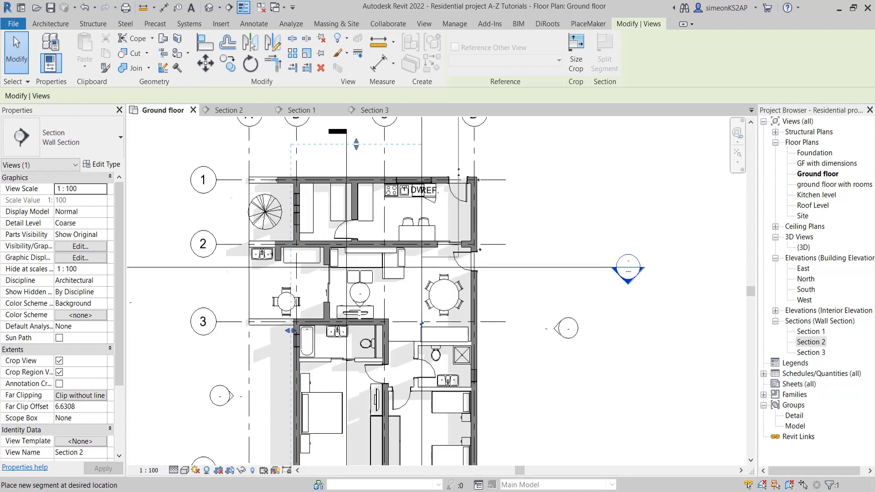
{"action": "left_click", "coordinate": [458, 172]}
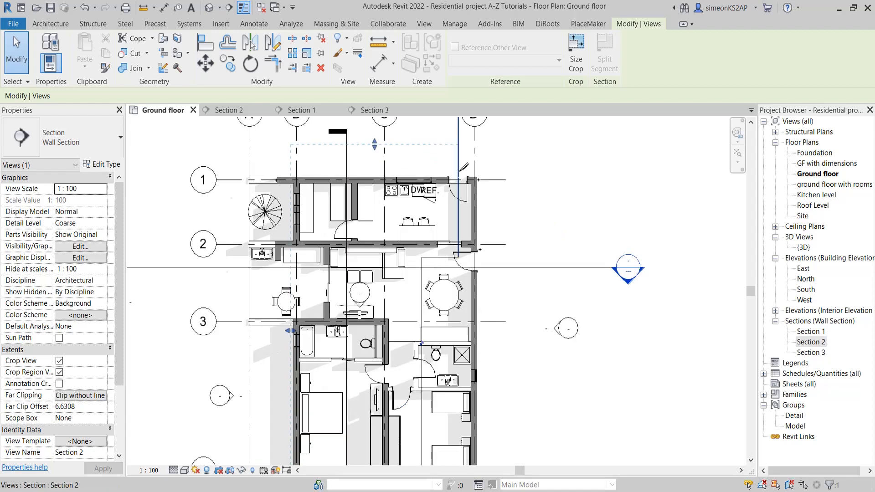
{"action": "scroll", "coordinate": [501, 205], "scroll_direction": "down", "scroll_amount": 2}
{"action": "right_click", "coordinate": [516, 187]}
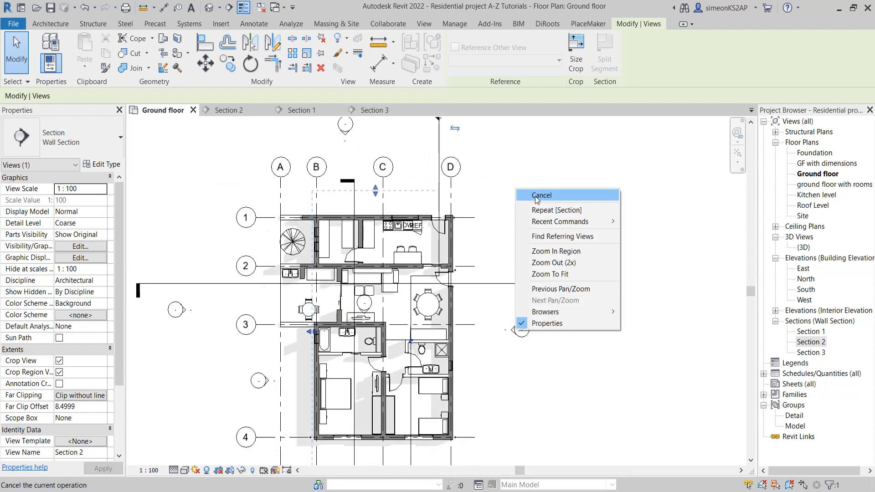
{"action": "left_click", "coordinate": [540, 195]}
{"action": "right_click", "coordinate": [532, 191]}
{"action": "left_click", "coordinate": [542, 196]}
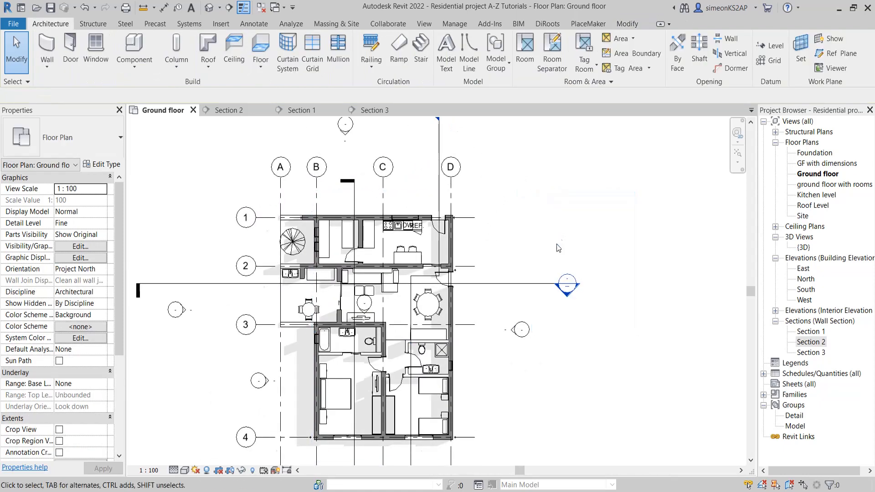
Open the Section 2 view from its section head to examine the result of the split cut line
{"action": "scroll", "coordinate": [487, 224], "scroll_direction": "down", "scroll_amount": 3}
{"action": "scroll", "coordinate": [441, 186], "scroll_direction": "up", "scroll_amount": 2}
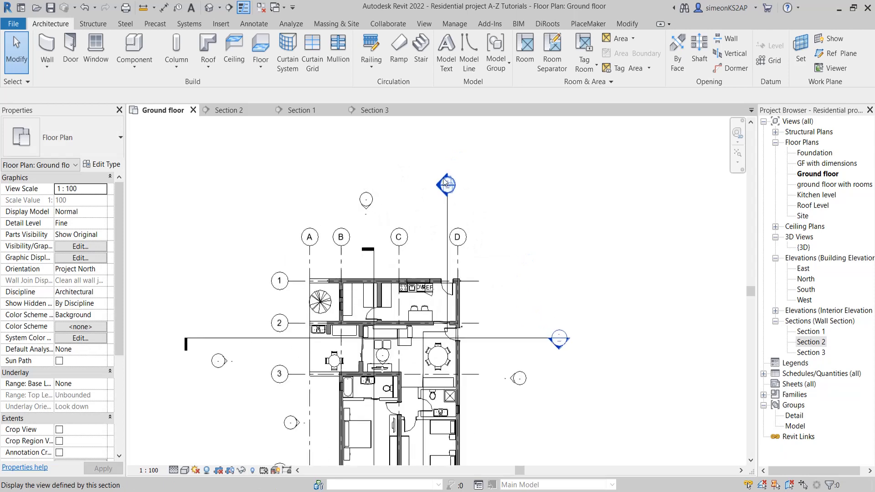
{"action": "double_click", "coordinate": [440, 184]}
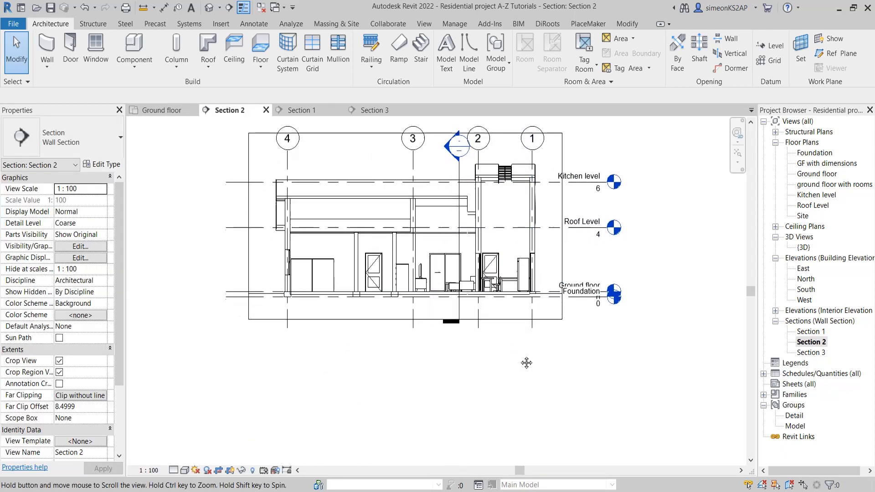
{"action": "middle_click_drag", "start_coordinate": [528, 367], "coordinate": [526, 354]}
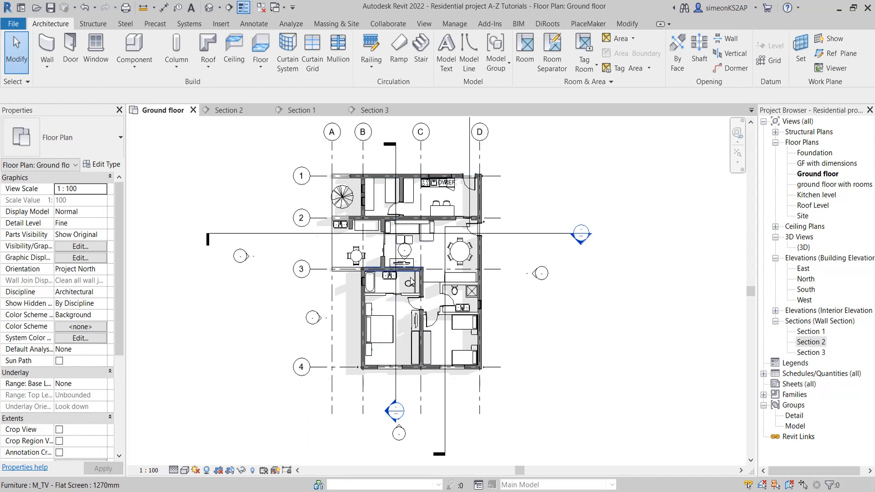
Return to the ground floor plan and break the Section 3 line between grids B and C with a gap in its middle
{"action": "middle_click_drag", "start_coordinate": [413, 343], "coordinate": [414, 327]}
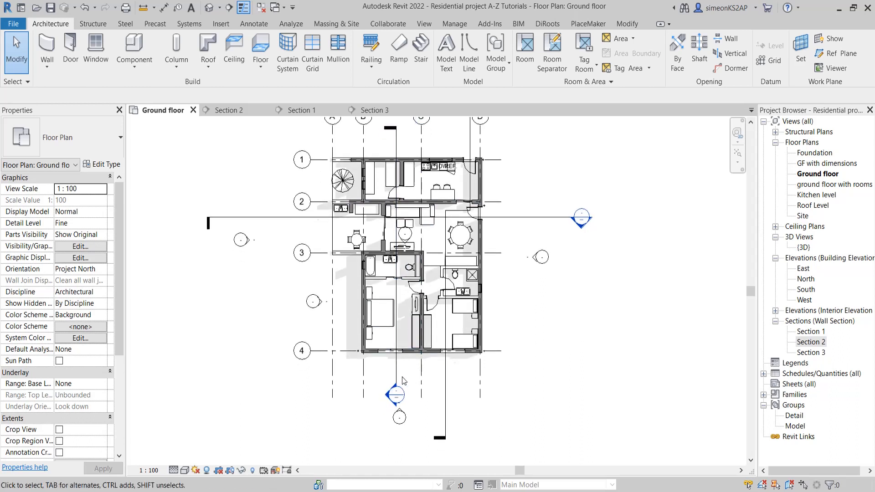
{"action": "middle_click_drag", "start_coordinate": [400, 299], "coordinate": [395, 321]}
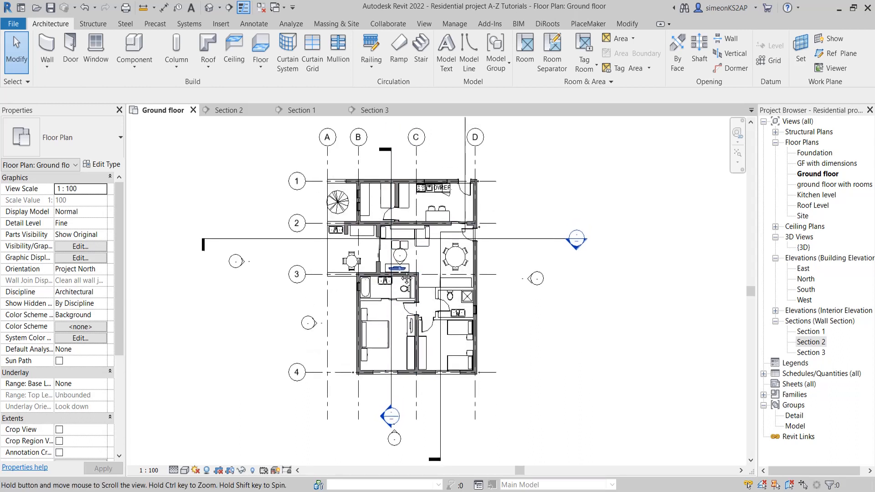
{"action": "left_click", "coordinate": [393, 314]}
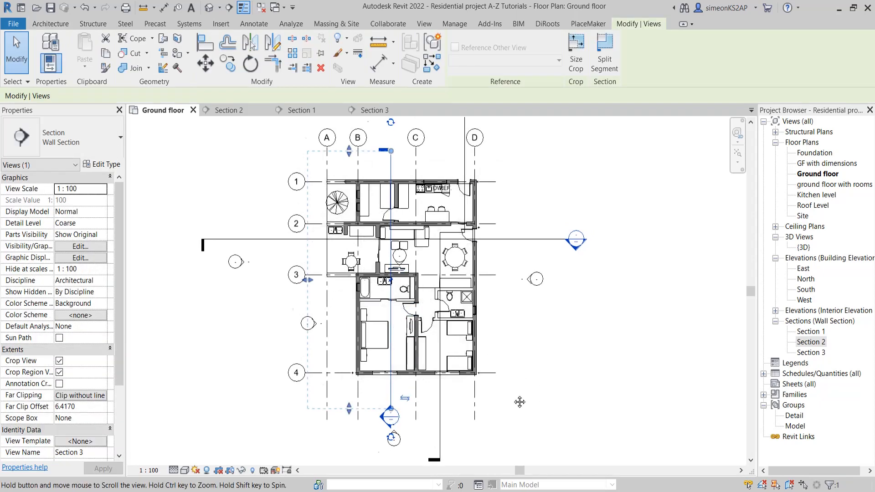
{"action": "scroll", "coordinate": [515, 401], "scroll_direction": "up", "scroll_amount": 1}
{"action": "scroll", "coordinate": [368, 292], "scroll_direction": "up", "scroll_amount": 4}
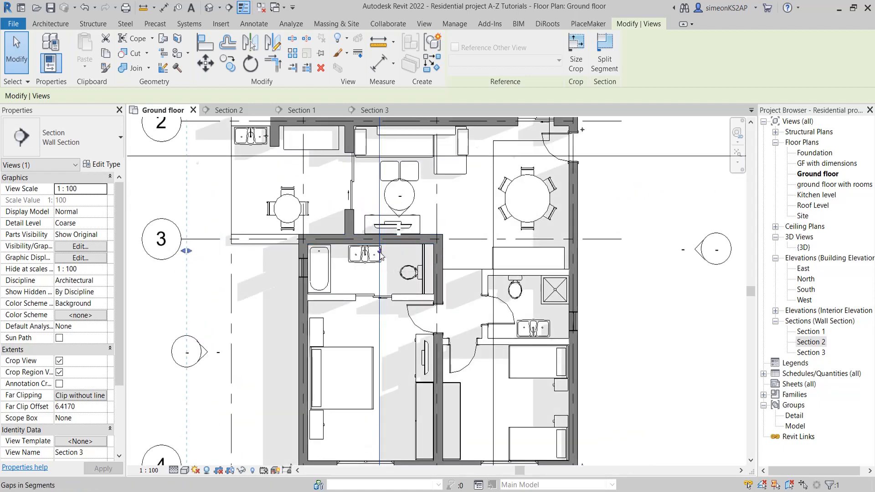
{"action": "scroll", "coordinate": [397, 284], "scroll_direction": "down", "scroll_amount": 4}
{"action": "scroll", "coordinate": [399, 293], "scroll_direction": "down", "scroll_amount": 3}
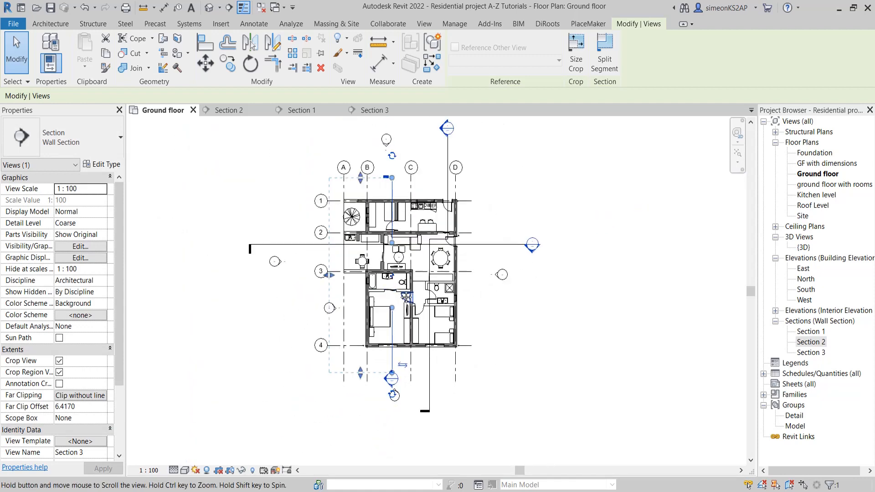
Widen the gap in the Section 3 line, moving its lower end just above grid 4 and its upper end just below grid 1
{"action": "mouse_move", "coordinate": [399, 293]}
{"action": "middle_mouse_down"}
{"action": "mouse_move", "coordinate": [399, 261]}
{"action": "mouse_move", "coordinate": [395, 310]}
{"action": "mouse_move", "coordinate": [393, 281]}
{"action": "middle_mouse_up"}
{"action": "scroll", "coordinate": [396, 282], "scroll_direction": "up", "scroll_amount": 2}
{"action": "left_click_drag", "start_coordinate": [390, 282], "coordinate": [389, 324]}
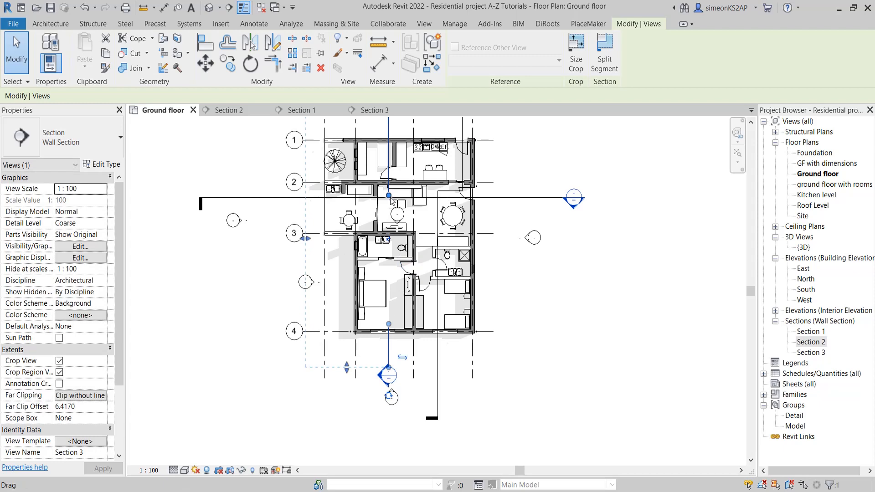
{"action": "left_click_drag", "start_coordinate": [390, 200], "coordinate": [389, 147]}
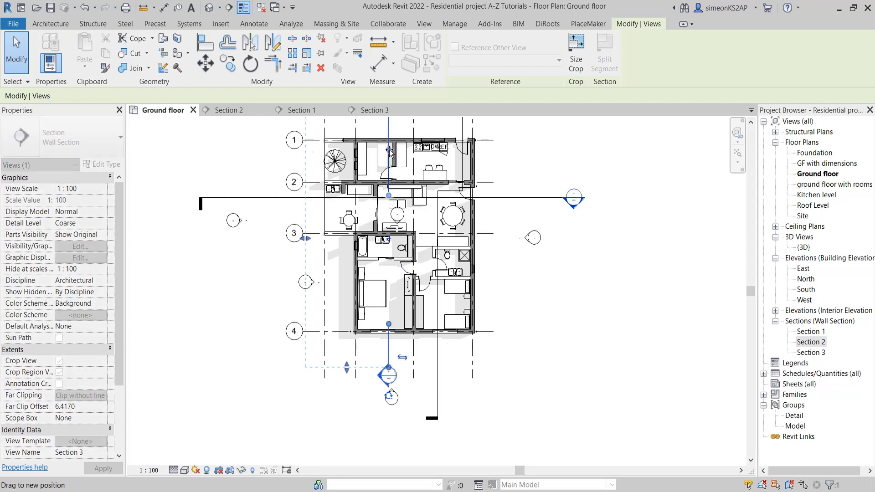
{"action": "scroll", "coordinate": [428, 214], "scroll_direction": "down", "scroll_amount": 2}
{"action": "middle_click_drag", "start_coordinate": [429, 215], "coordinate": [420, 260]}
{"action": "left_click", "coordinate": [518, 339]}
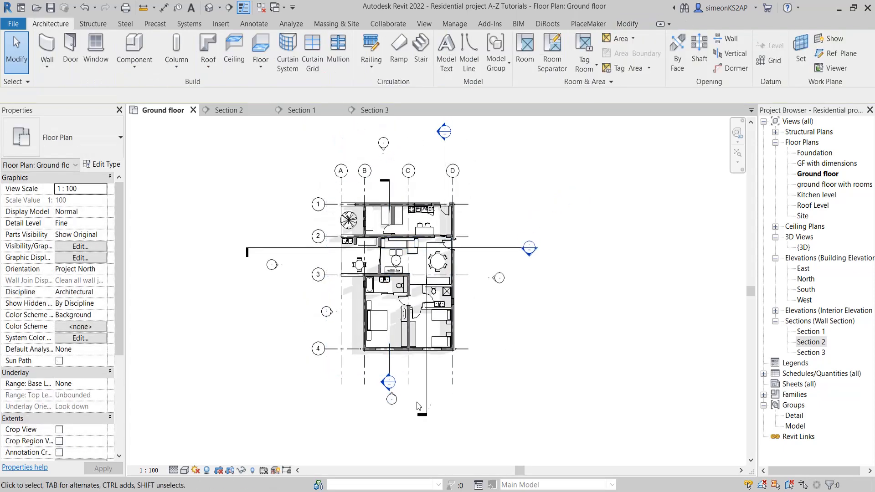
Open the Section 3 view from its section head to examine the result of the broken section line
{"action": "scroll", "coordinate": [395, 373], "scroll_direction": "up", "scroll_amount": 1}
{"action": "middle_click_drag", "start_coordinate": [395, 373], "coordinate": [411, 337]}
{"action": "scroll", "coordinate": [401, 343], "scroll_direction": "up", "scroll_amount": 2}
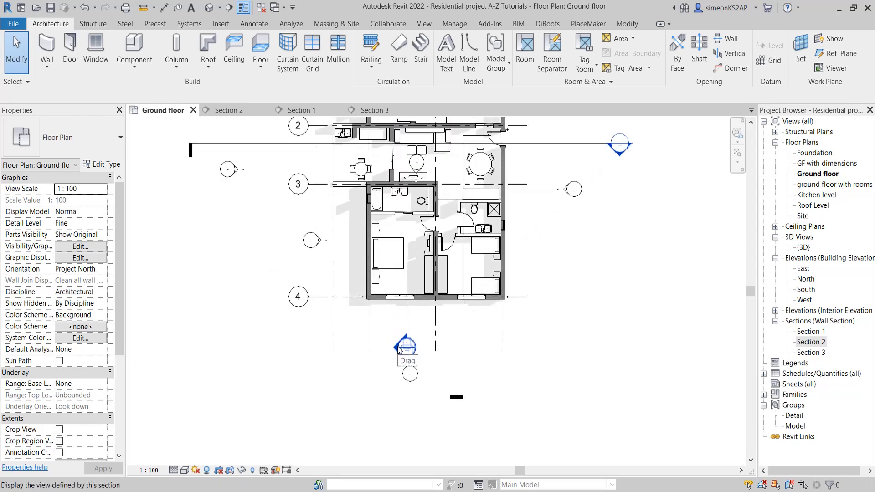
{"action": "double_click", "coordinate": [403, 345]}
{"action": "scroll", "coordinate": [478, 345], "scroll_direction": "down", "scroll_amount": 1}
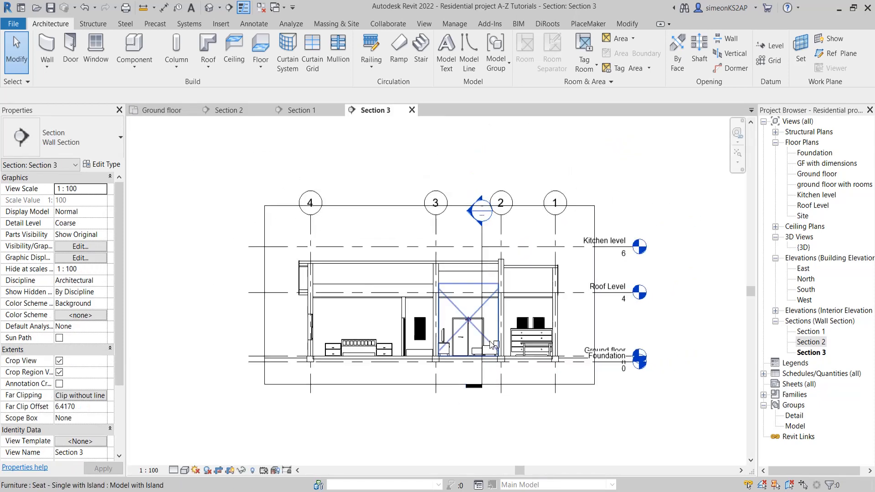
{"action": "middle_click_drag", "start_coordinate": [484, 345], "coordinate": [432, 315]}
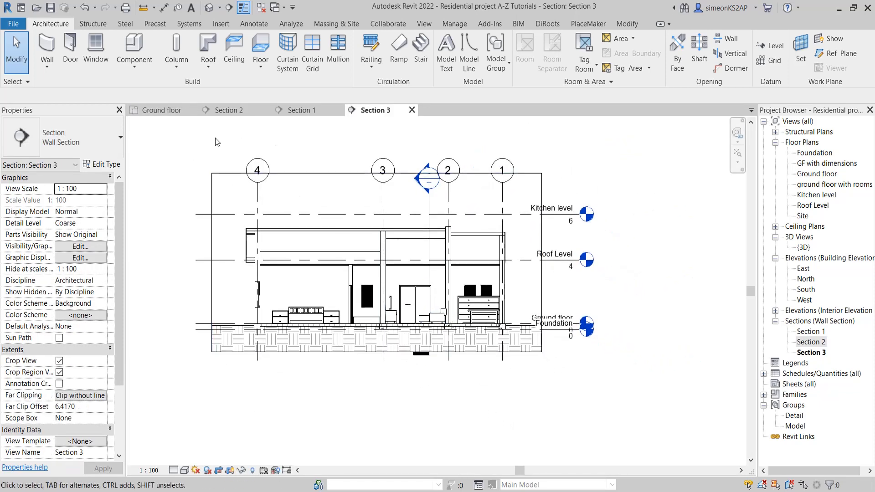
Return from the Section 3 view to the ground floor plan
{"action": "left_click", "coordinate": [155, 110]}
{"action": "middle_click_drag", "start_coordinate": [417, 265], "coordinate": [413, 319]}
{"action": "scroll", "coordinate": [422, 244], "scroll_direction": "down", "scroll_amount": 1}
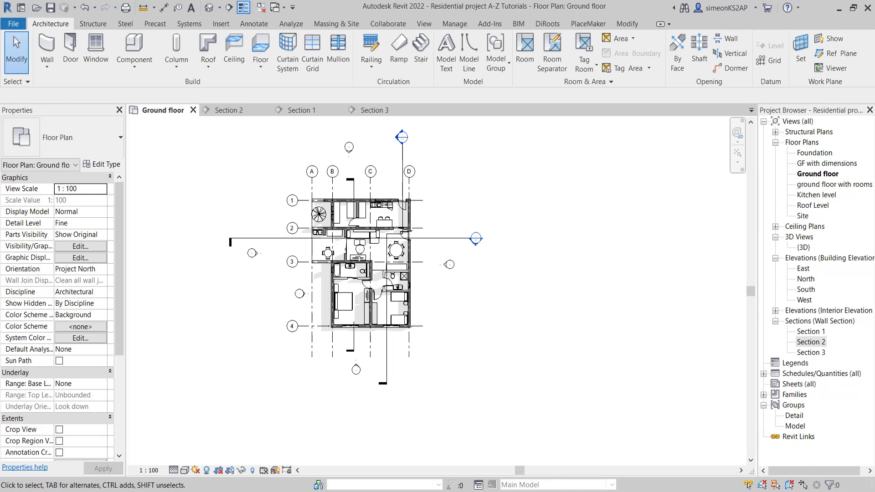
{"action": "scroll", "coordinate": [426, 182], "scroll_direction": "up", "scroll_amount": 2}
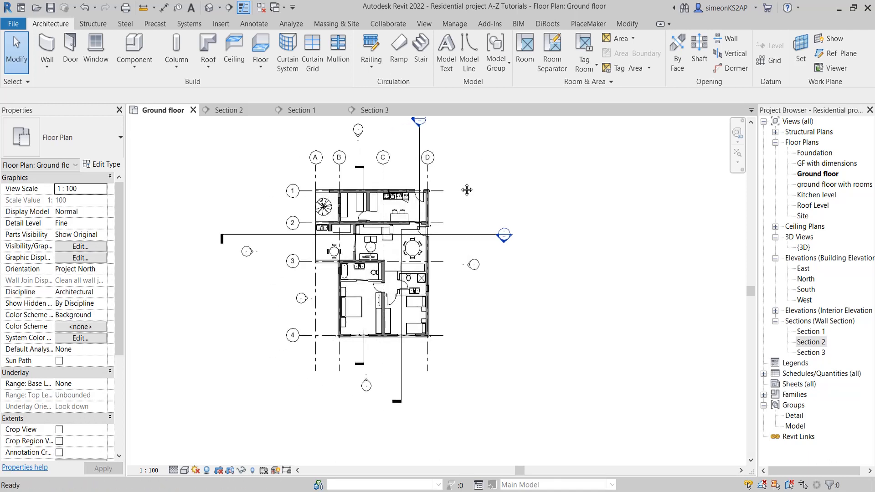
Open the section tag settings within the type properties of the Section 2 line
{"action": "left_click", "coordinate": [420, 142]}
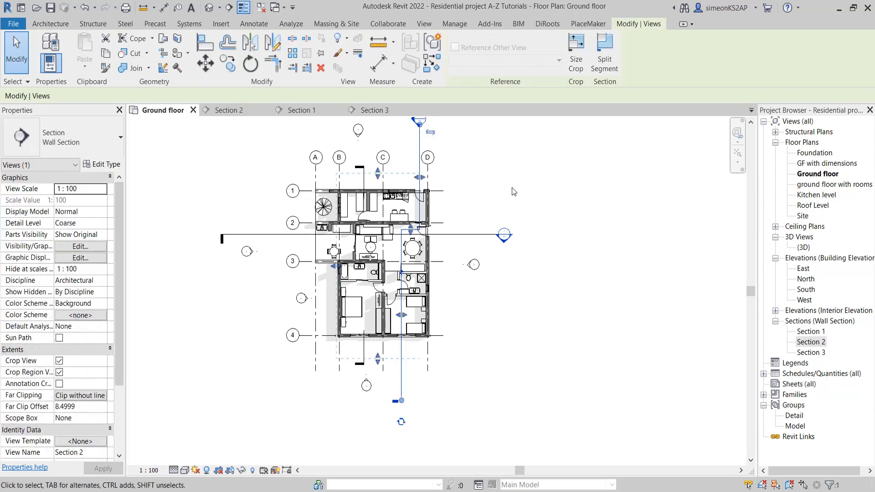
{"action": "left_click", "coordinate": [113, 167]}
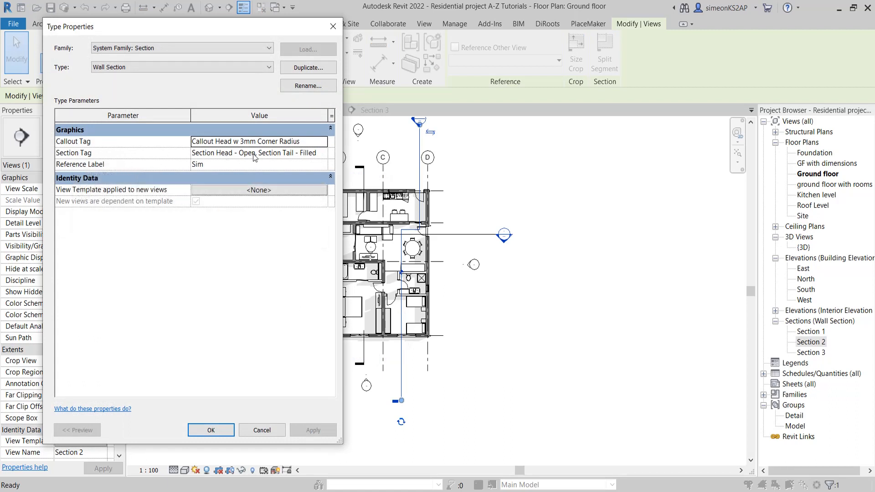
{"action": "left_click", "coordinate": [325, 157]}
{"action": "left_click", "coordinate": [325, 155]}
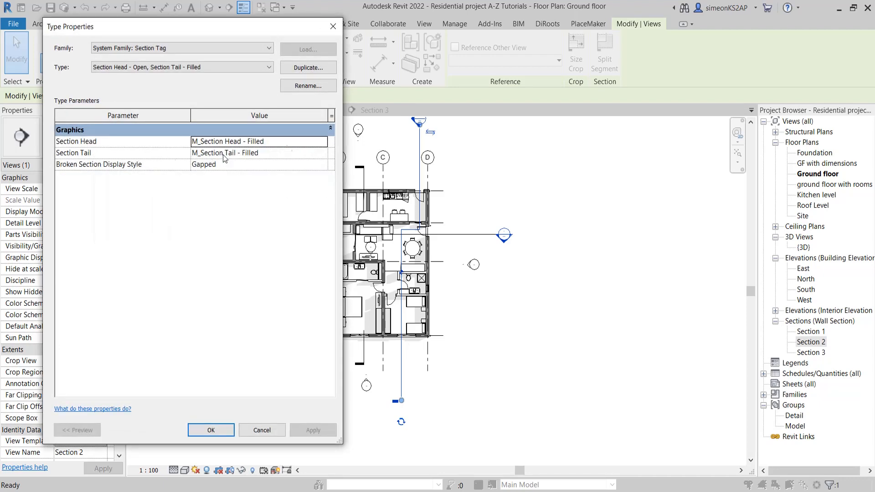
{"action": "left_click", "coordinate": [332, 26]}
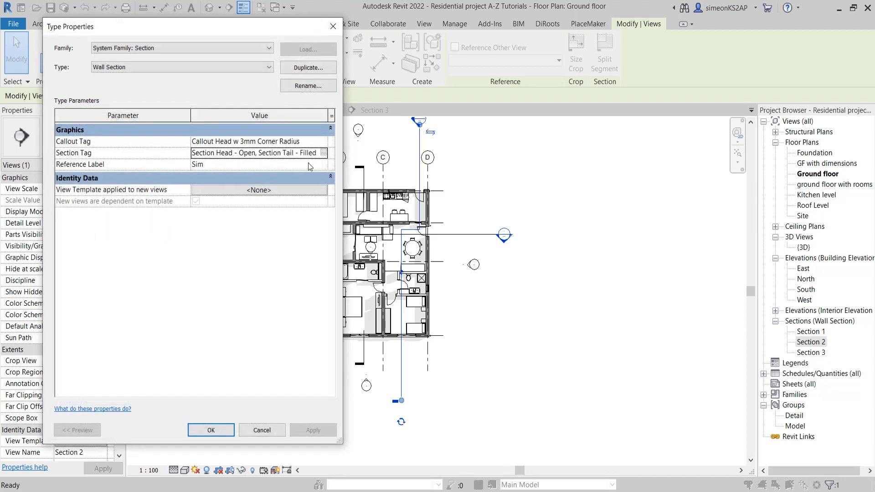
{"action": "left_click", "coordinate": [324, 154]}
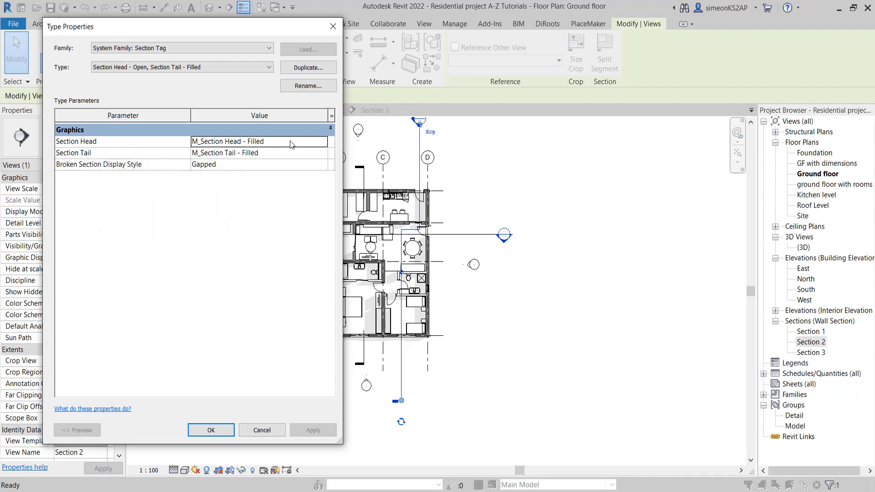
Set the tag's section head to M_Section Head - No Arrow, apply it, and check the Section 1 head on the plan
{"action": "left_click", "coordinate": [305, 142]}
{"action": "left_click", "coordinate": [323, 142]}
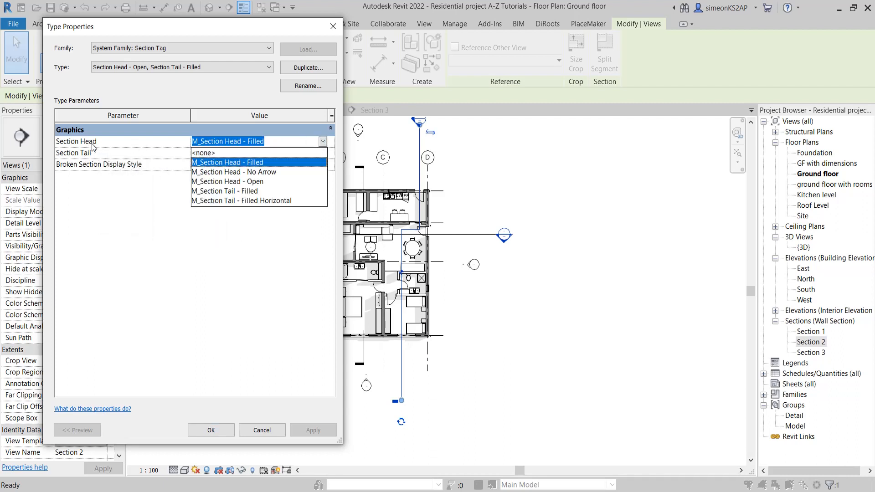
{"action": "left_click", "coordinate": [254, 172]}
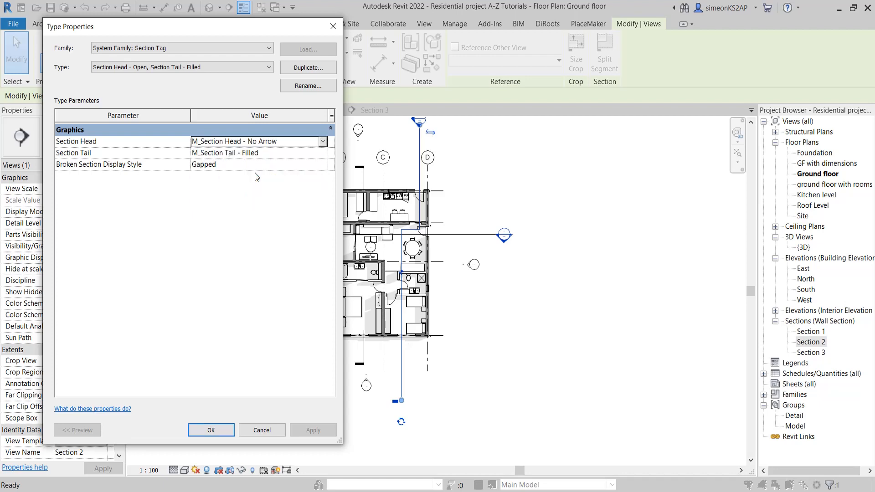
{"action": "left_click", "coordinate": [211, 431]}
{"action": "left_click", "coordinate": [311, 431]}
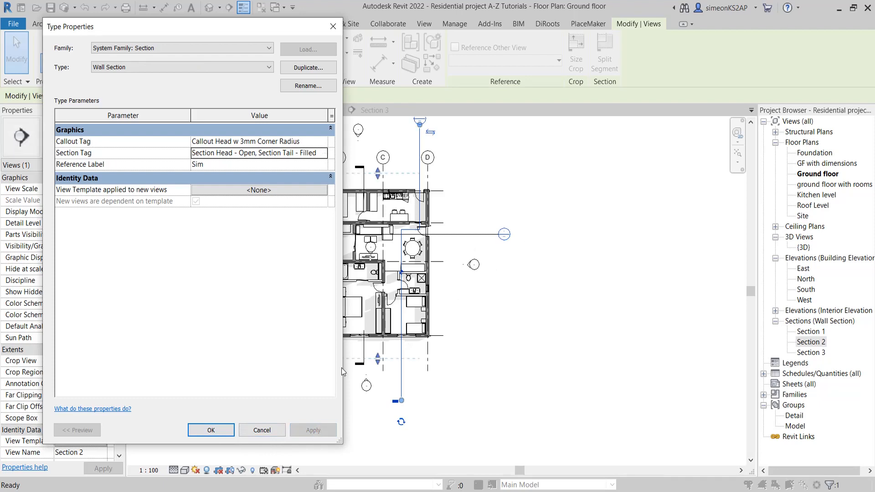
{"action": "left_click", "coordinate": [211, 430]}
{"action": "left_click", "coordinate": [528, 234]}
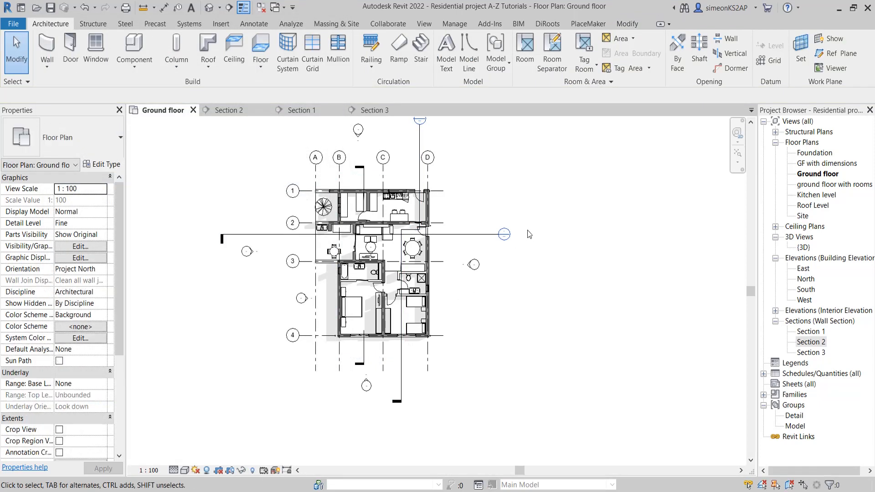
{"action": "scroll", "coordinate": [529, 235], "scroll_direction": "up", "scroll_amount": 5}
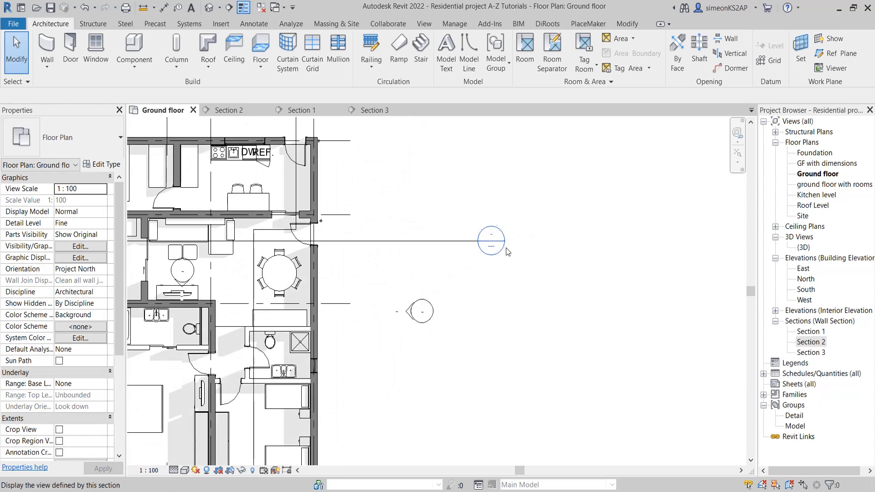
{"action": "scroll", "coordinate": [455, 252], "scroll_direction": "down", "scroll_amount": 2}
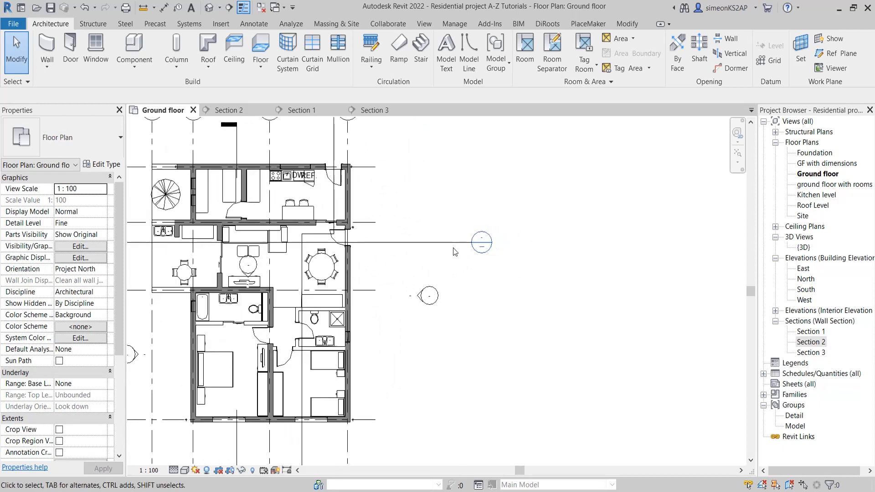
Change the section head to M_Section Head - Open in the Section 1 line's section tag settings and apply it
{"action": "left_click", "coordinate": [453, 244]}
{"action": "middle_click_drag", "start_coordinate": [442, 260], "coordinate": [514, 249]}
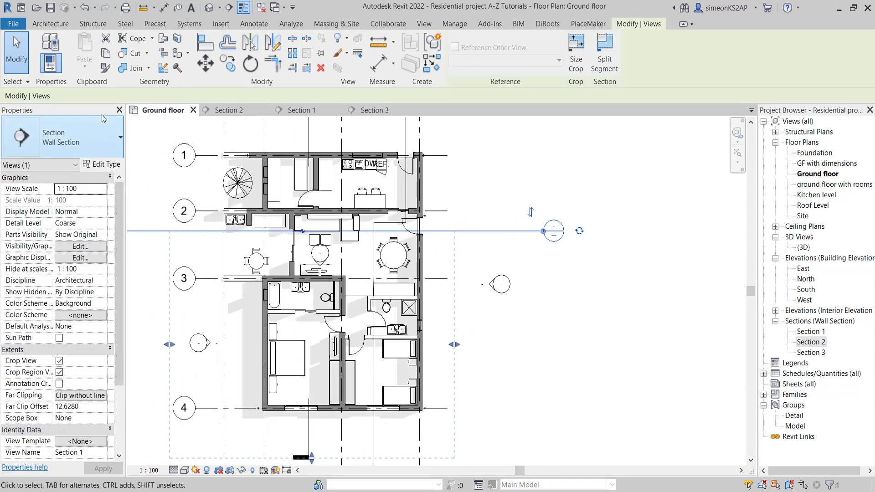
{"action": "left_click", "coordinate": [101, 165]}
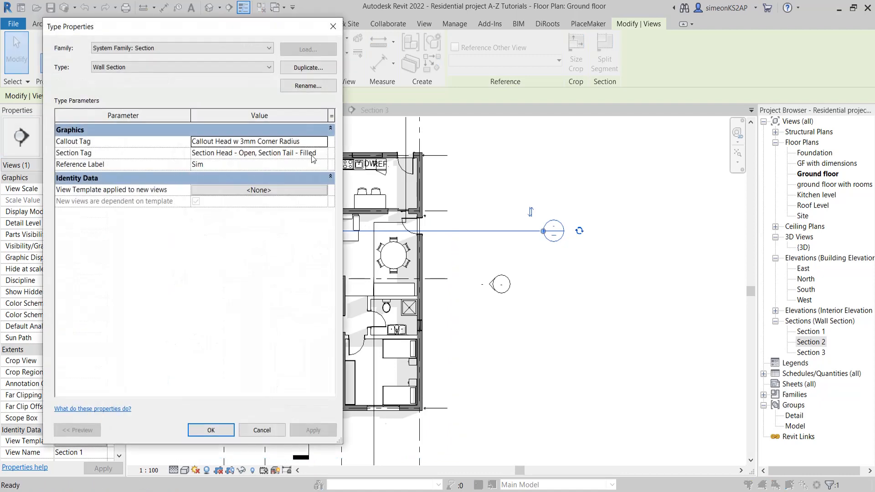
{"action": "left_click", "coordinate": [312, 155]}
{"action": "left_click", "coordinate": [323, 153]}
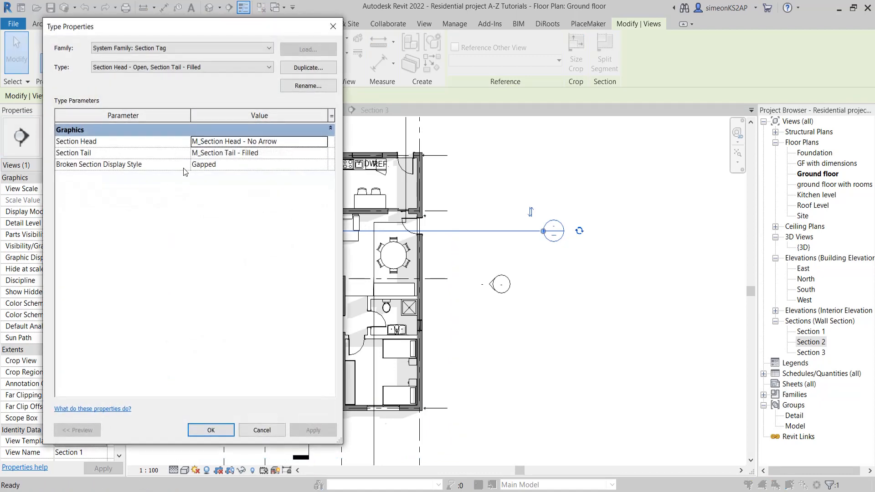
{"action": "left_click", "coordinate": [292, 142]}
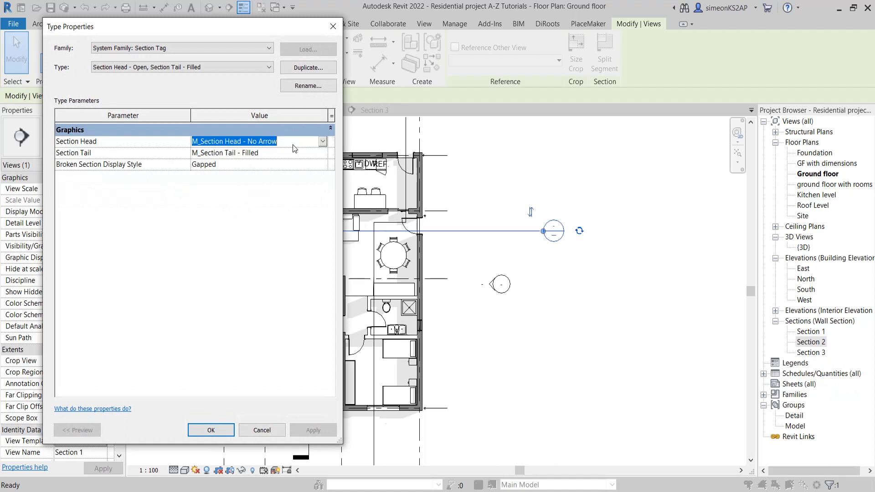
{"action": "left_click", "coordinate": [323, 142]}
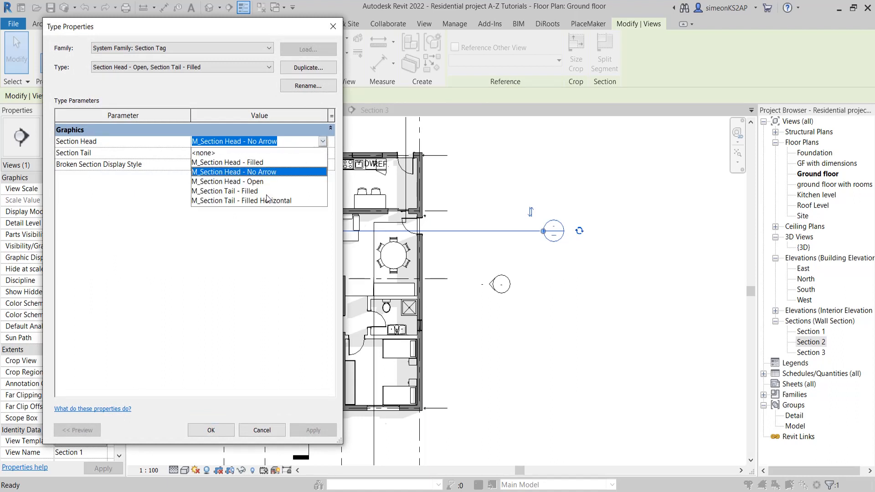
{"action": "left_click", "coordinate": [230, 183]}
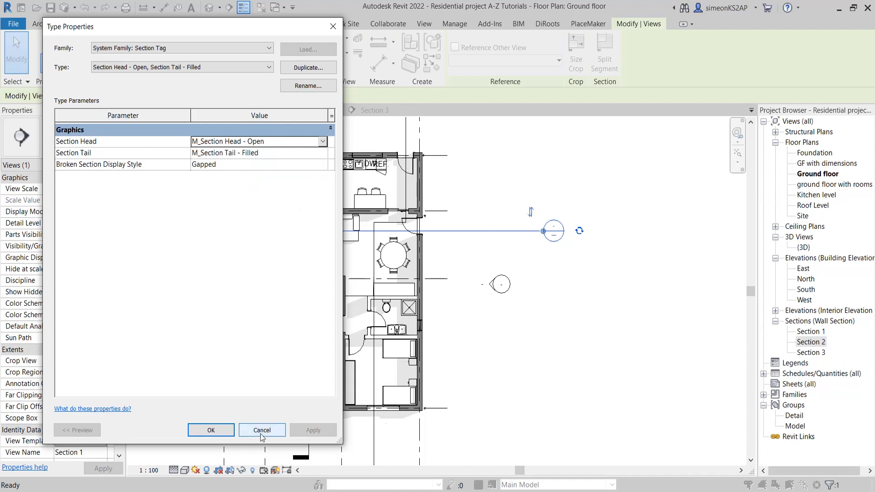
{"action": "left_click", "coordinate": [228, 429]}
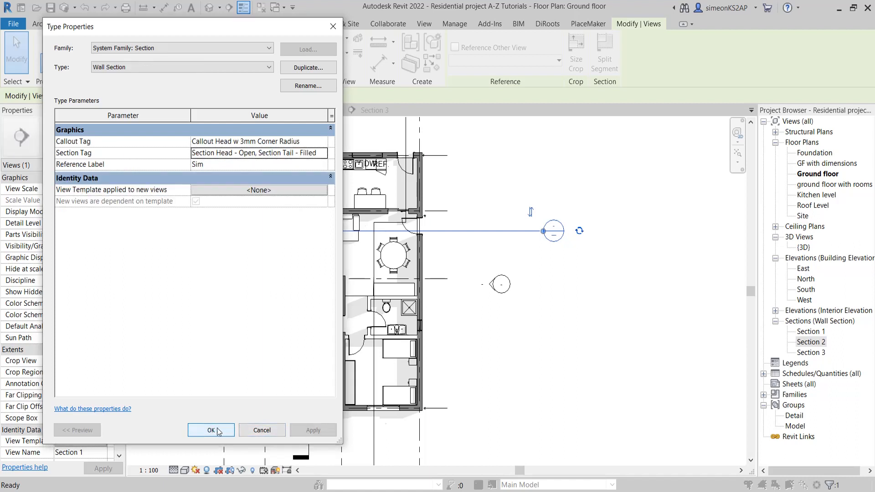
{"action": "left_click", "coordinate": [319, 430]}
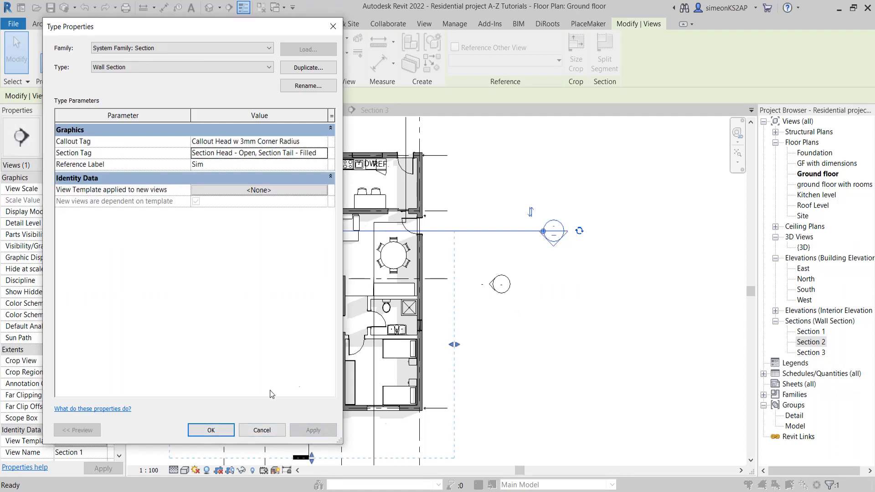
{"action": "left_click", "coordinate": [219, 430]}
Examine the Section 1 head symbol up close and the section symbols across the whole ground floor plan
{"action": "scroll", "coordinate": [571, 233], "scroll_direction": "up", "scroll_amount": 2}
{"action": "middle_click_drag", "start_coordinate": [570, 233], "coordinate": [454, 268]}
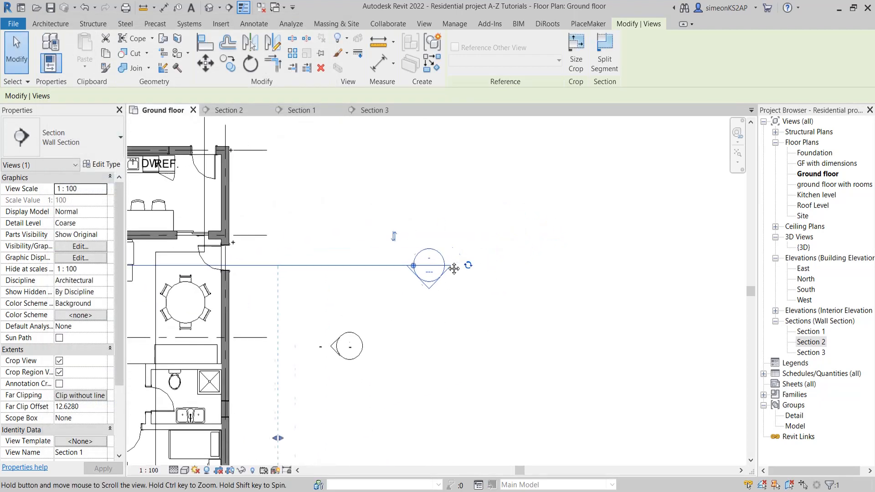
{"action": "left_click", "coordinate": [477, 321]}
{"action": "scroll", "coordinate": [428, 271], "scroll_direction": "up", "scroll_amount": 5}
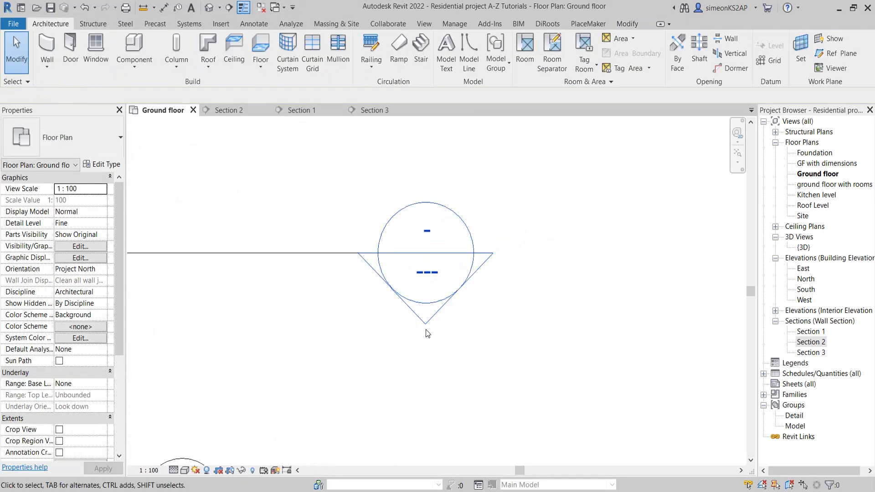
{"action": "scroll", "coordinate": [464, 273], "scroll_direction": "down", "scroll_amount": 6}
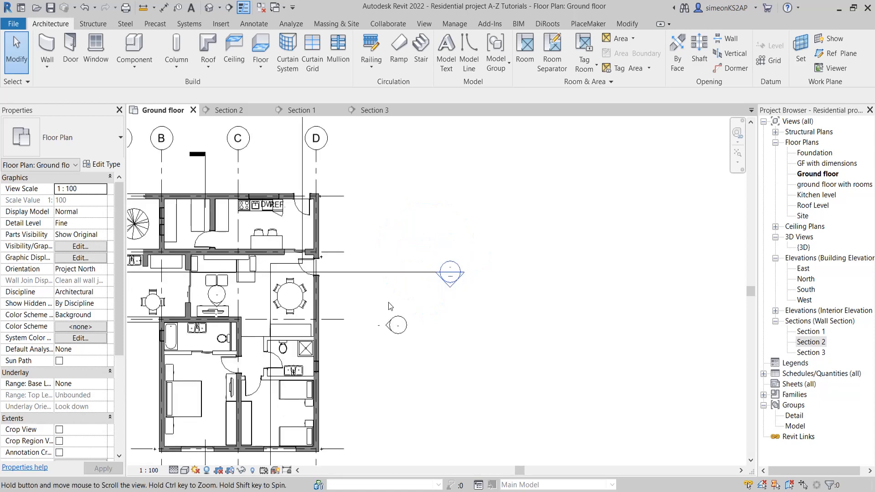
{"action": "middle_click_drag", "start_coordinate": [389, 303], "coordinate": [495, 259]}
{"action": "scroll", "coordinate": [442, 264], "scroll_direction": "down", "scroll_amount": 2}
{"action": "middle_click_drag", "start_coordinate": [393, 214], "coordinate": [394, 249]}
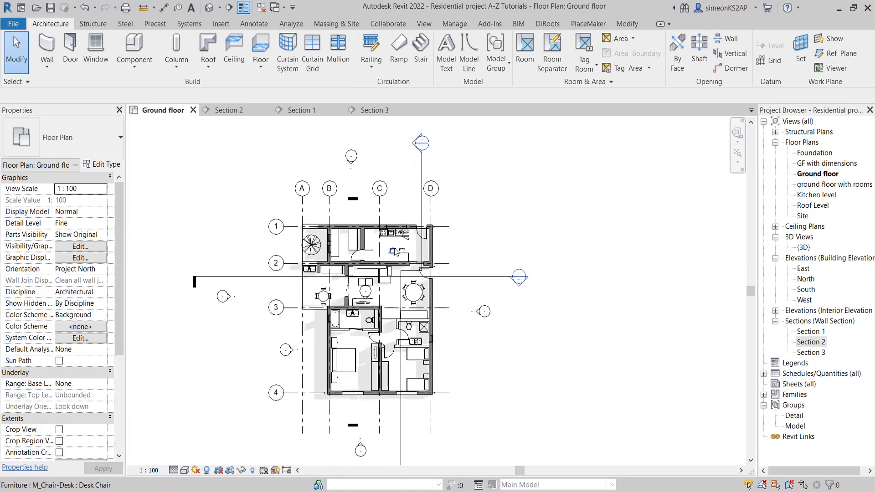
Set the section head back to M_Section Head - Filled through the Section 1 type properties, and move the dialog clear of the plan
{"action": "left_click", "coordinate": [505, 276]}
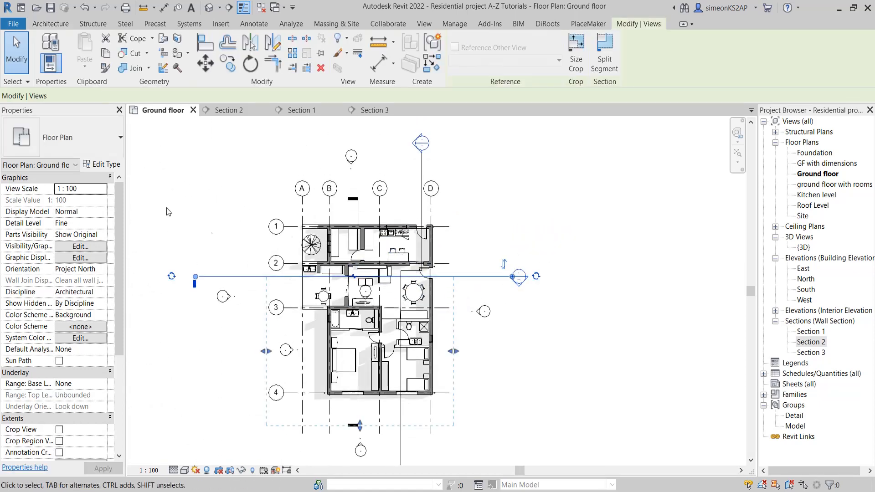
{"action": "left_click", "coordinate": [102, 164]}
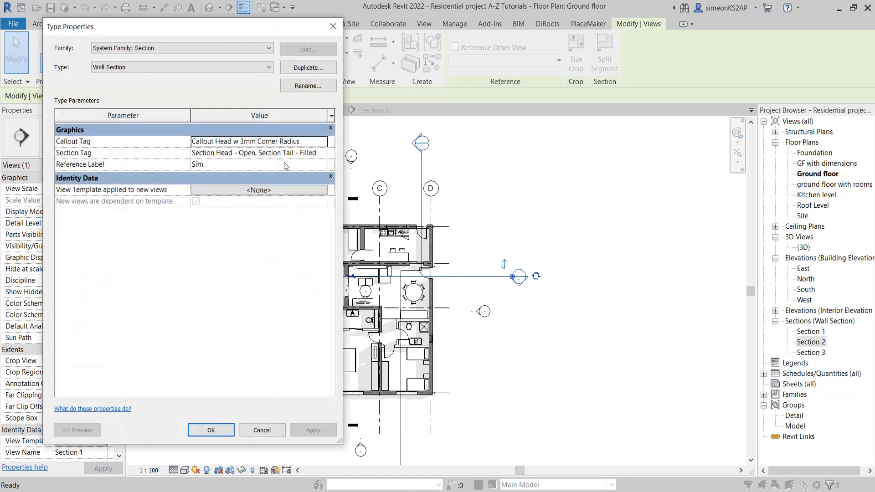
{"action": "left_click", "coordinate": [299, 154]}
{"action": "left_click", "coordinate": [324, 153]}
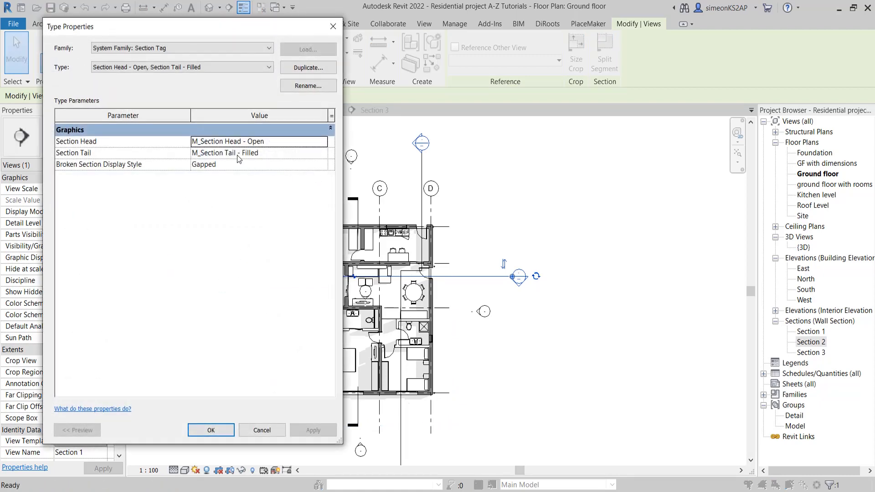
{"action": "left_click", "coordinate": [251, 142]}
{"action": "left_click", "coordinate": [323, 142]}
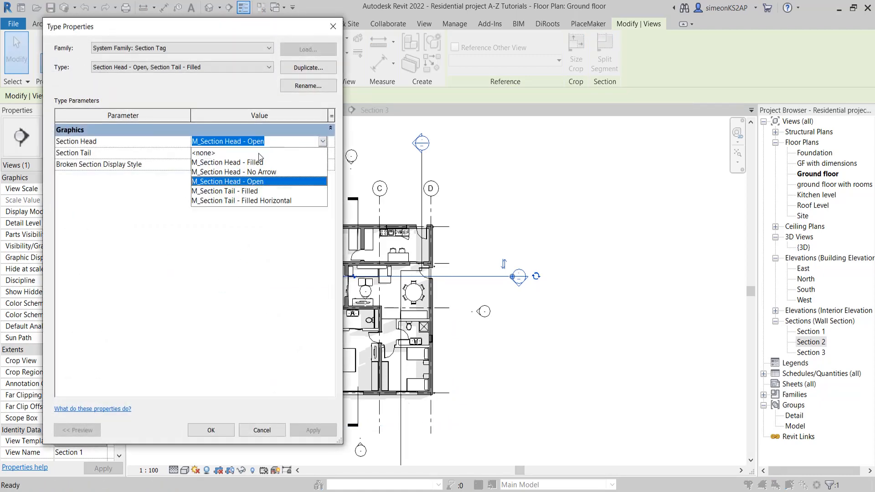
{"action": "left_click", "coordinate": [260, 162]}
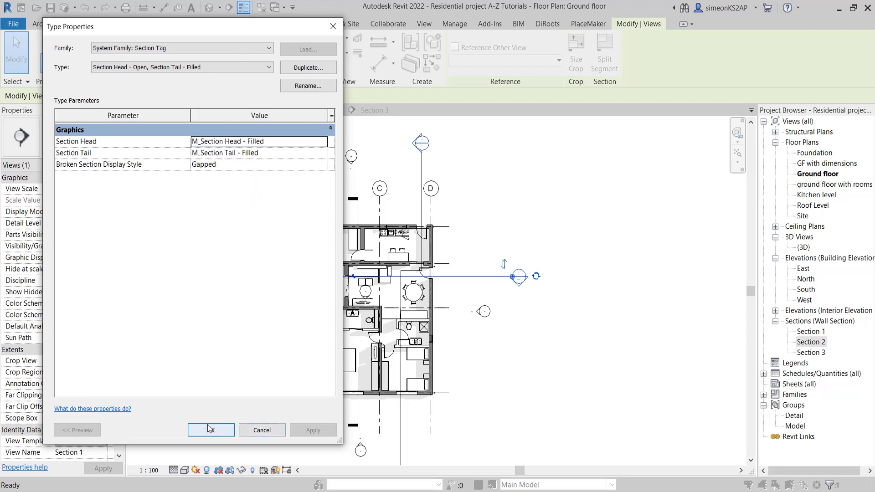
{"action": "left_click", "coordinate": [262, 431]}
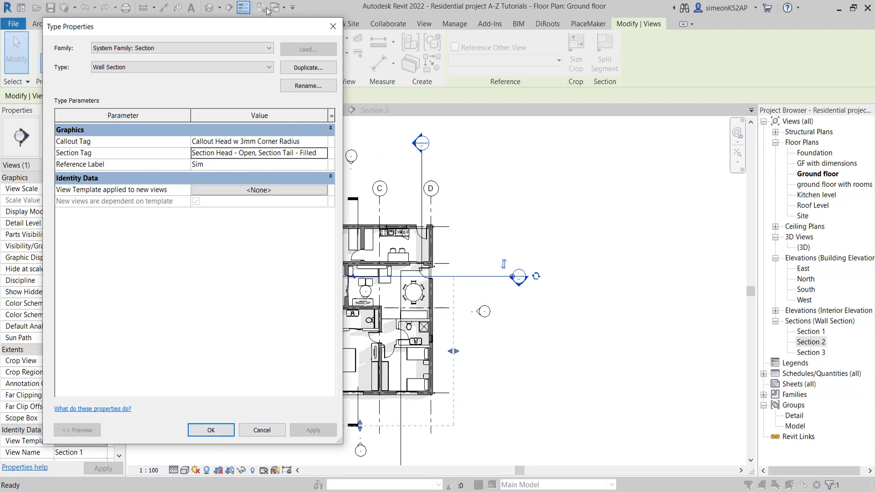
{"action": "left_click_drag", "start_coordinate": [269, 26], "coordinate": [761, 46]}
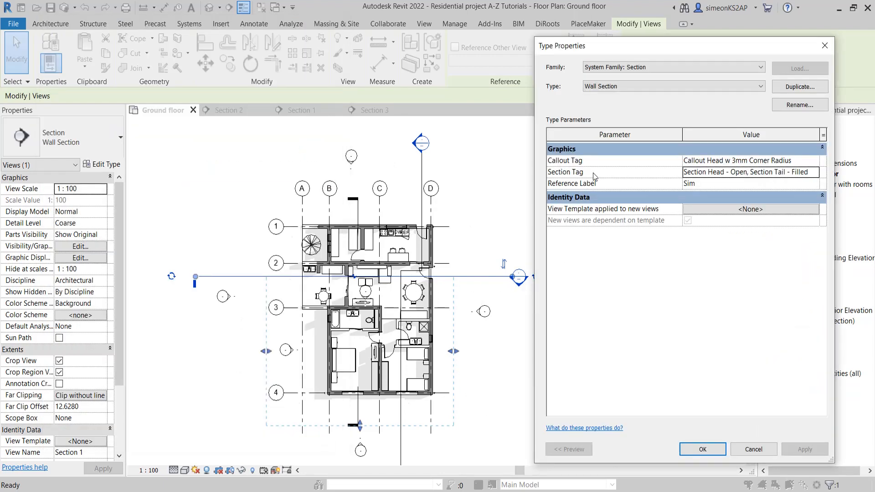
Set the Section 1 tag's section tail to M_Section Tail - Filled Horizontal, apply it, and check the tail on the plan
{"action": "left_click", "coordinate": [812, 171]}
{"action": "left_click", "coordinate": [816, 173]}
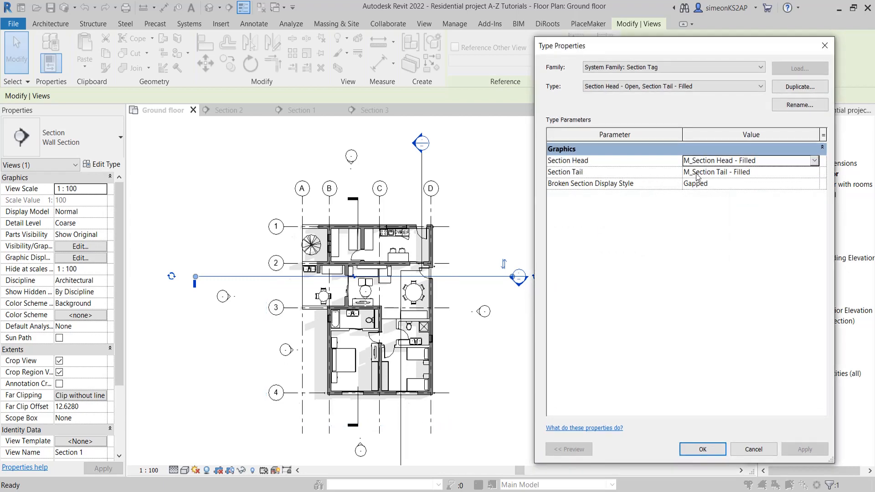
{"action": "left_click", "coordinate": [733, 173]}
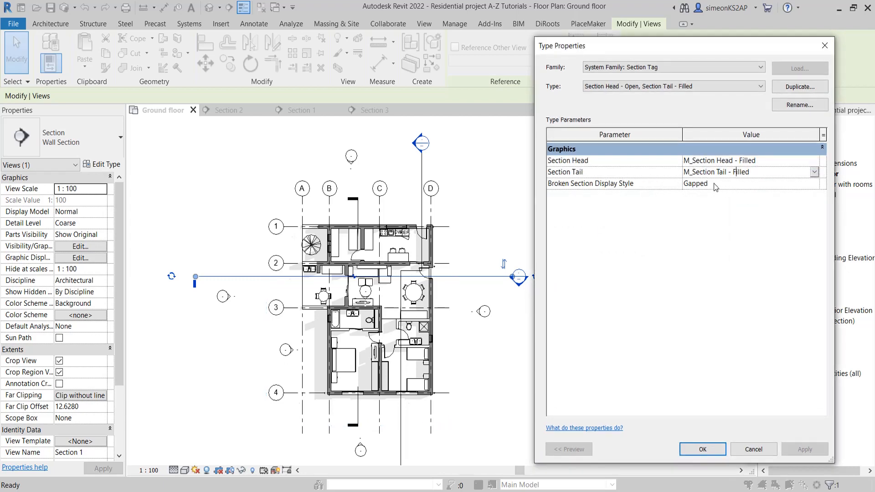
{"action": "left_click", "coordinate": [815, 172]}
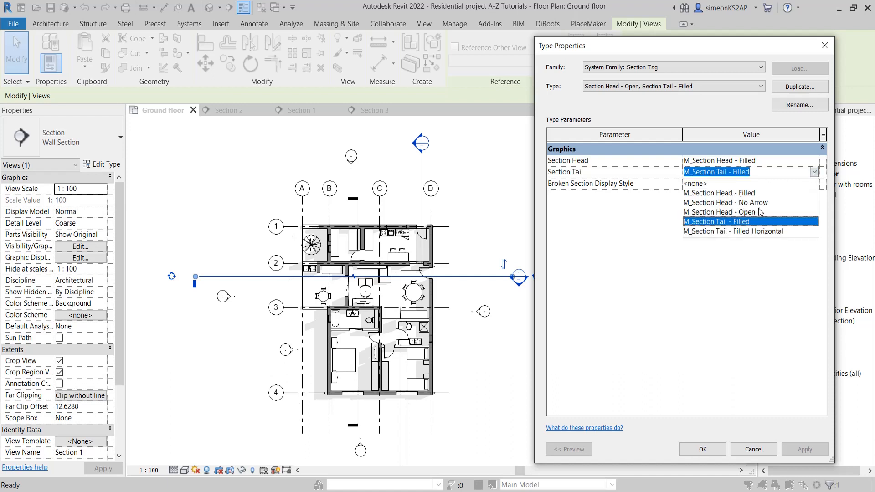
{"action": "left_click", "coordinate": [756, 232]}
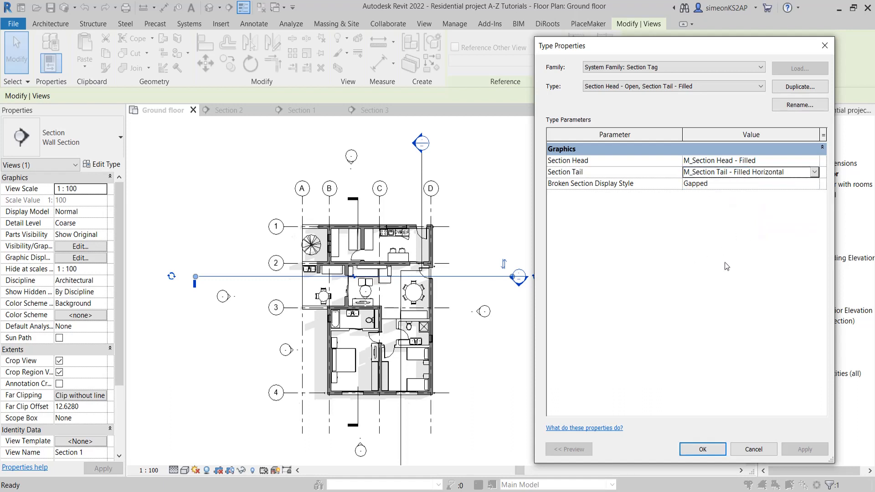
{"action": "left_click", "coordinate": [702, 451]}
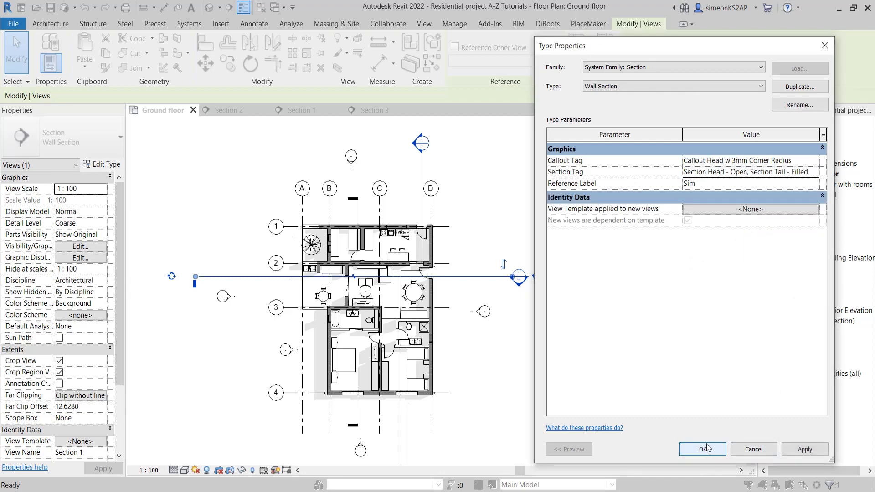
{"action": "left_click", "coordinate": [805, 450]}
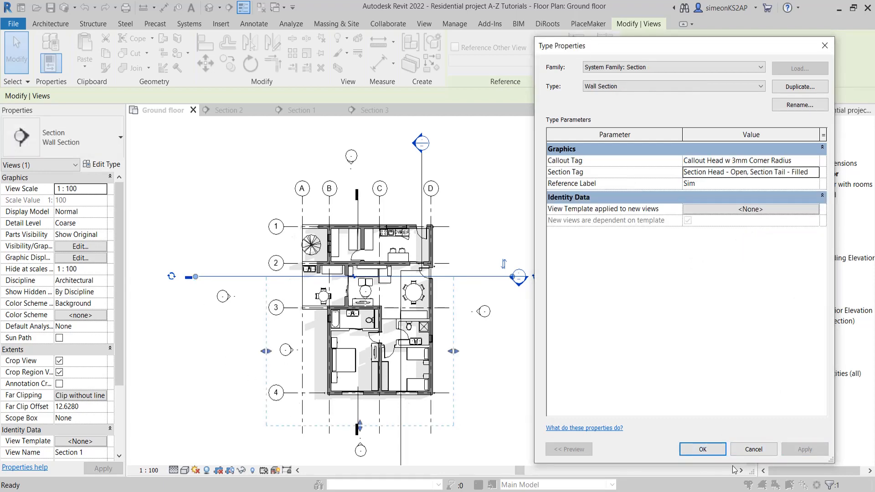
{"action": "left_click", "coordinate": [703, 450]}
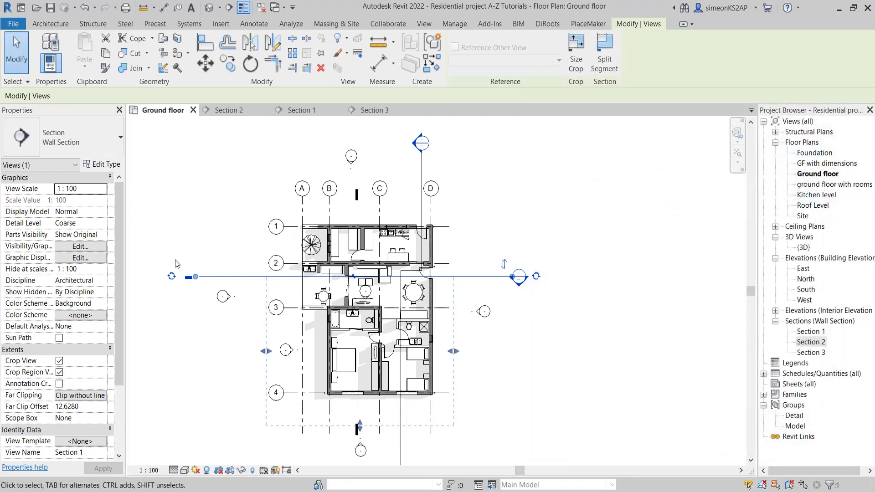
{"action": "scroll", "coordinate": [193, 285], "scroll_direction": "up", "scroll_amount": 3}
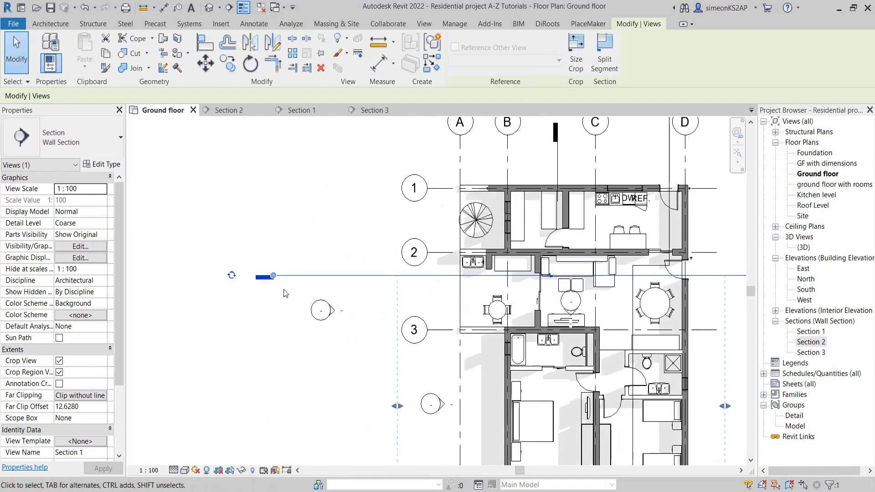
{"action": "scroll", "coordinate": [284, 293], "scroll_direction": "down", "scroll_amount": 4}
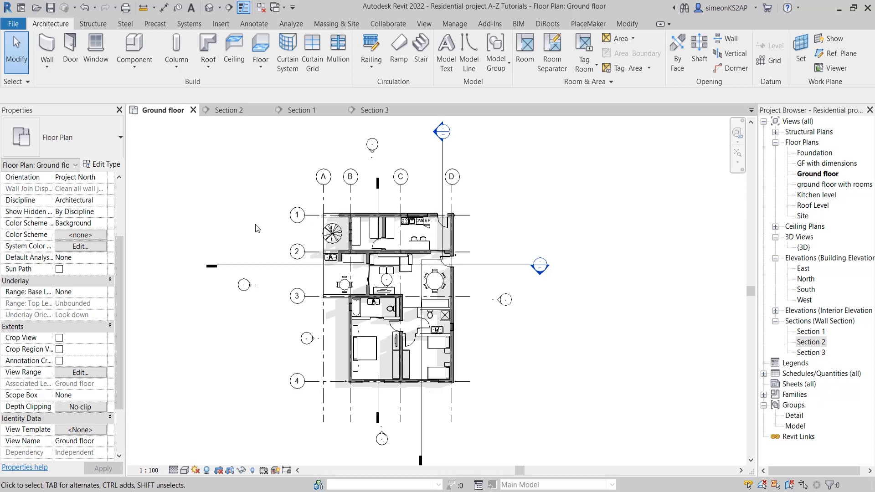
Select the Section 1 line and examine its view extents on the ground floor plan
{"action": "left_click", "coordinate": [262, 264]}
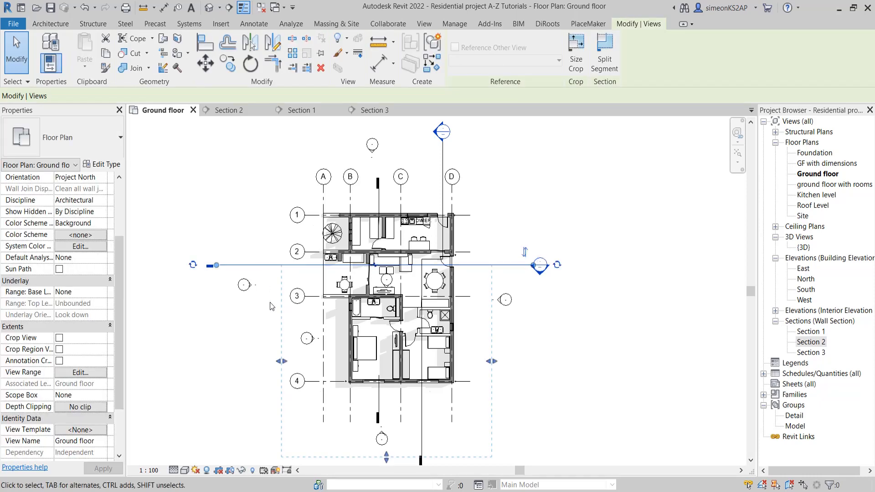
{"action": "middle_click_drag", "start_coordinate": [276, 294], "coordinate": [279, 239]}
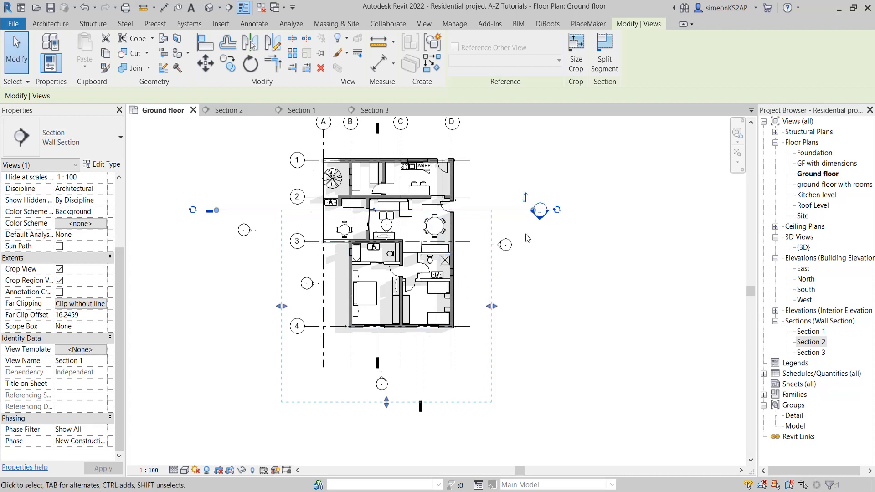
{"action": "left_click", "coordinate": [554, 266]}
{"action": "middle_click_drag", "start_coordinate": [552, 268], "coordinate": [542, 252]}
{"action": "scroll", "coordinate": [497, 279], "scroll_direction": "down", "scroll_amount": 2}
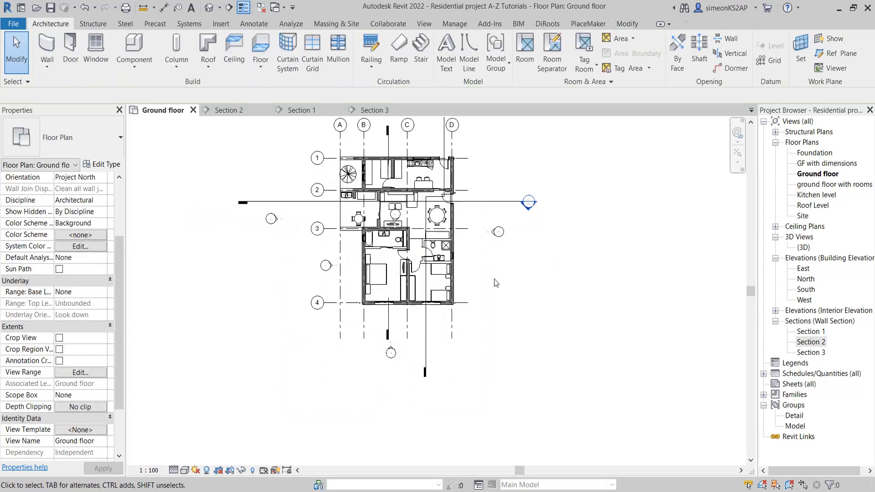
Extend Section 2's far clip boundary past grid A, to a far clip offset of about 11.65
{"action": "left_click", "coordinate": [455, 341]}
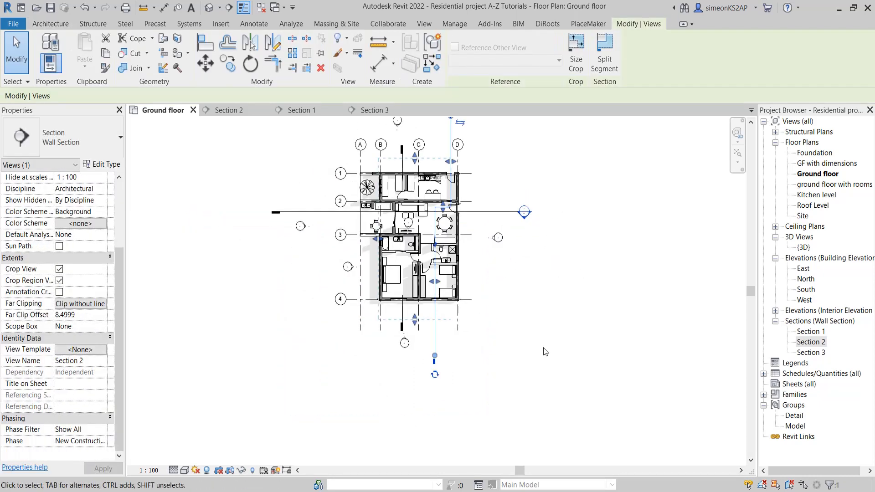
{"action": "left_click", "coordinate": [546, 351]}
{"action": "left_click", "coordinate": [439, 323]}
{"action": "scroll", "coordinate": [513, 314], "scroll_direction": "up", "scroll_amount": 2}
{"action": "middle_click_drag", "start_coordinate": [488, 310], "coordinate": [500, 335]}
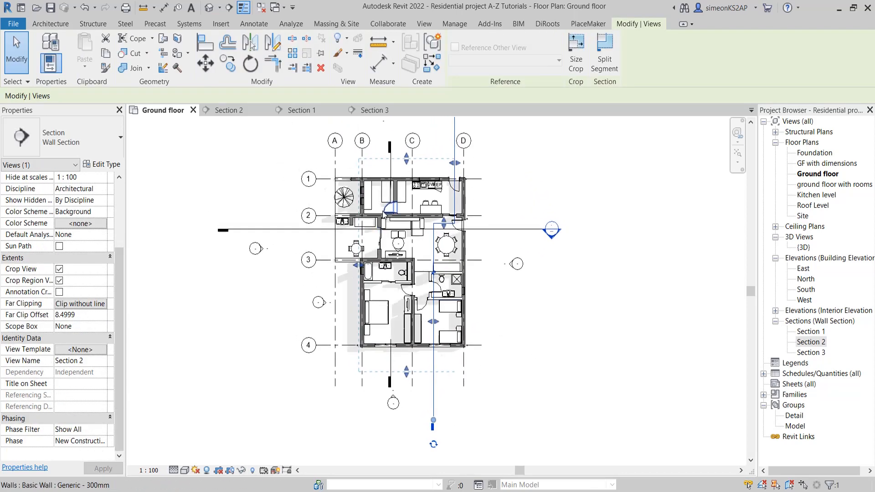
{"action": "scroll", "coordinate": [362, 212], "scroll_direction": "up", "scroll_amount": 1}
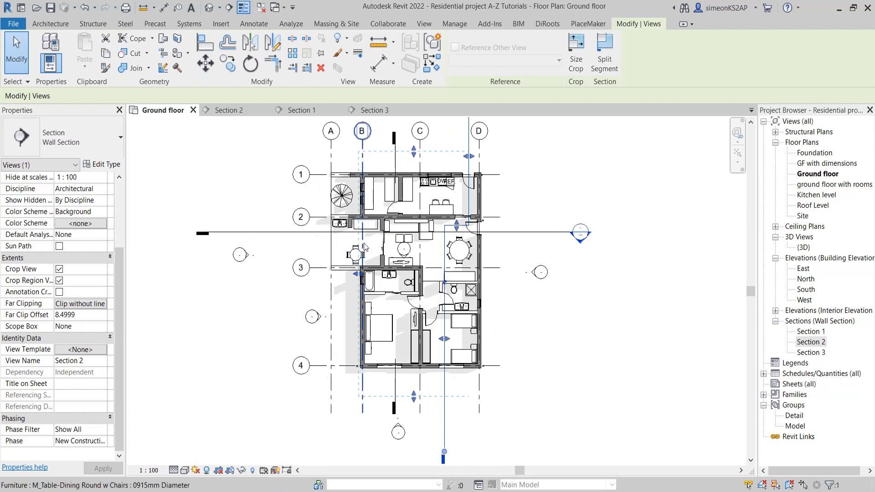
{"action": "scroll", "coordinate": [360, 162], "scroll_direction": "up", "scroll_amount": 2}
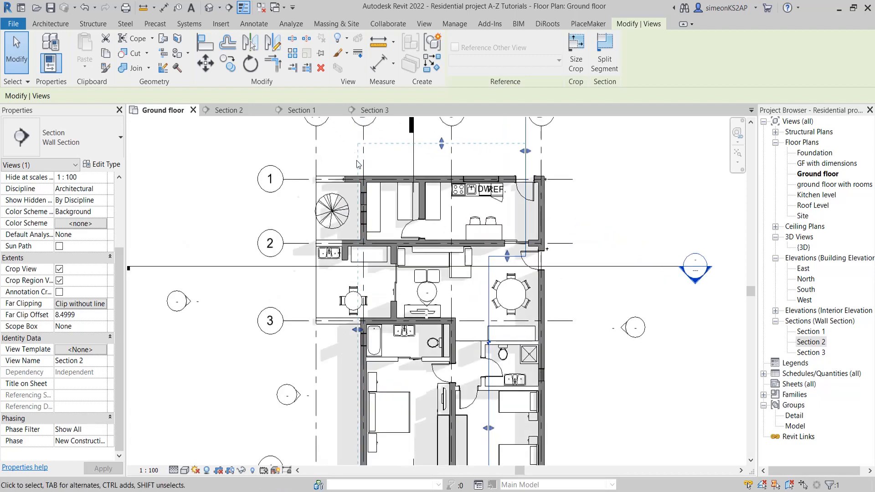
{"action": "scroll", "coordinate": [360, 196], "scroll_direction": "down", "scroll_amount": 2}
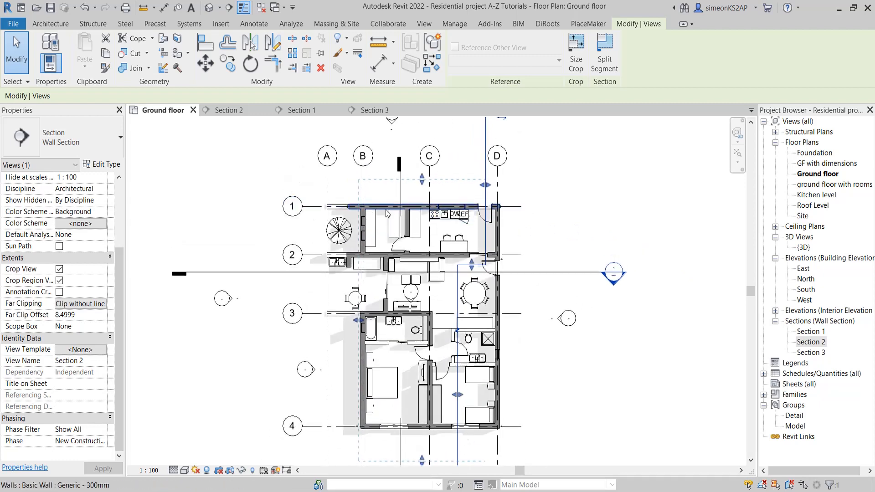
{"action": "scroll", "coordinate": [326, 209], "scroll_direction": "up", "scroll_amount": 2}
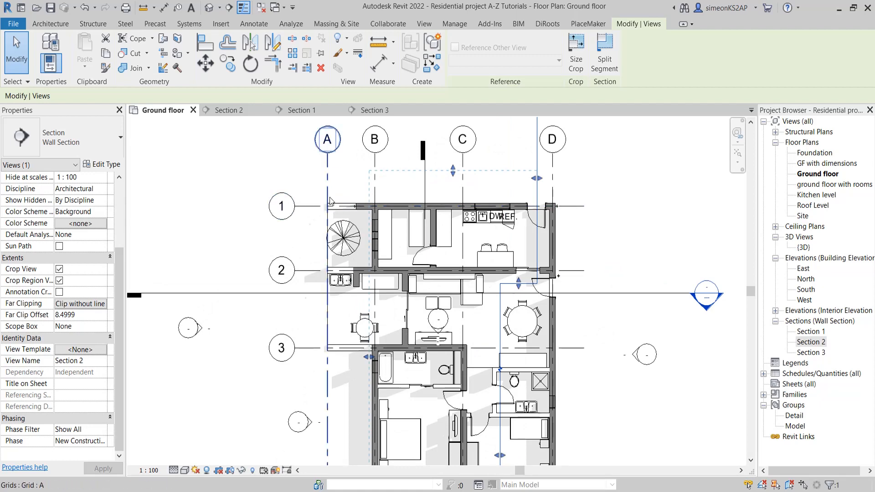
{"action": "scroll", "coordinate": [338, 203], "scroll_direction": "down", "scroll_amount": 1}
{"action": "middle_click_drag", "start_coordinate": [340, 222], "coordinate": [356, 197]}
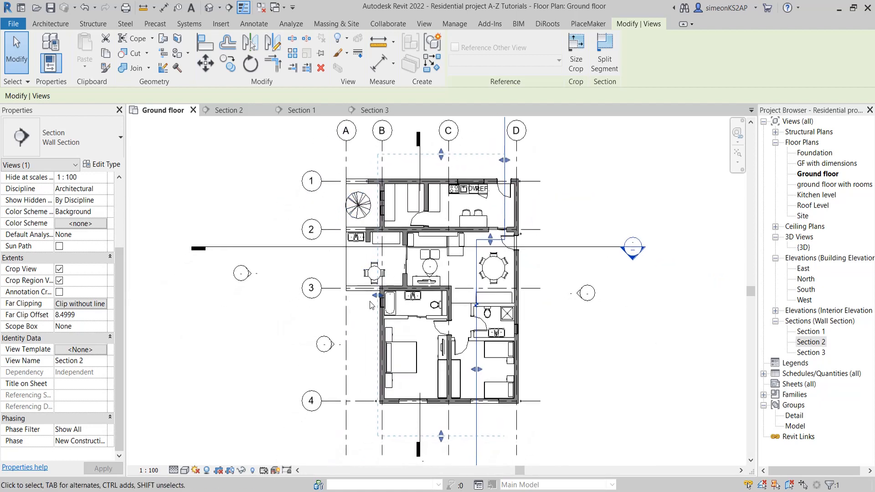
{"action": "left_click_drag", "start_coordinate": [377, 296], "coordinate": [330, 298]}
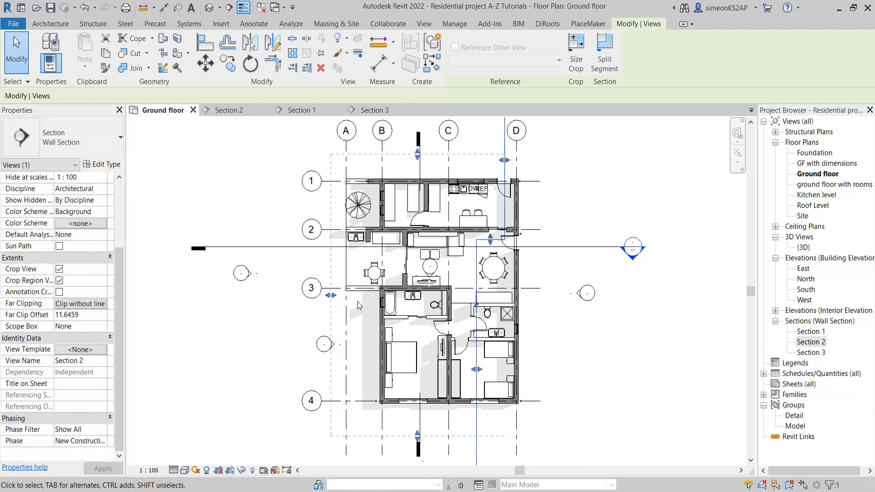
{"action": "middle_click_drag", "start_coordinate": [407, 304], "coordinate": [376, 300]}
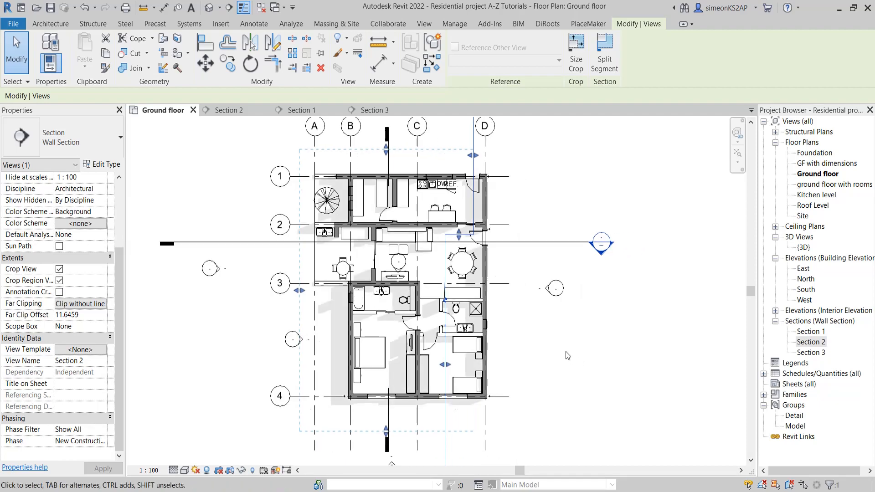
{"action": "middle_click_drag", "start_coordinate": [565, 351], "coordinate": [562, 332]}
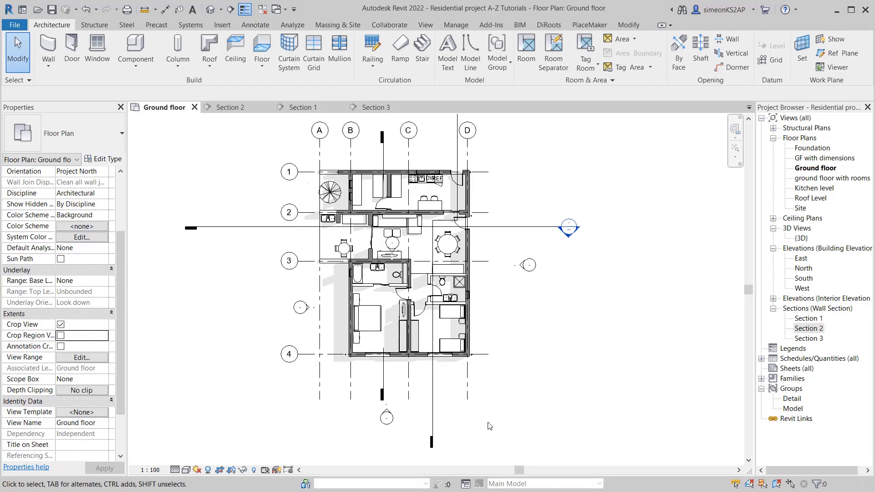
Turn off Crop View for Section 2, check its remaining extent line on the plan, and turn Crop View back on
{"action": "left_click", "coordinate": [435, 398]}
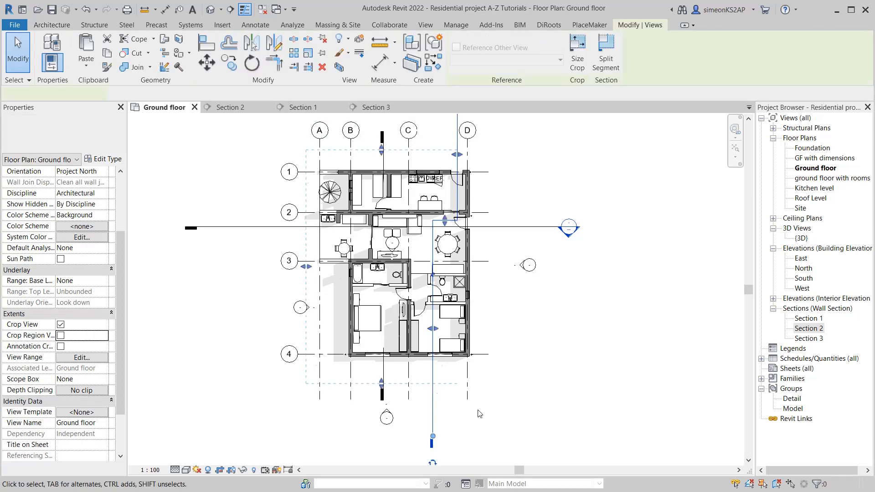
{"action": "middle_click_drag", "start_coordinate": [370, 375], "coordinate": [371, 392]}
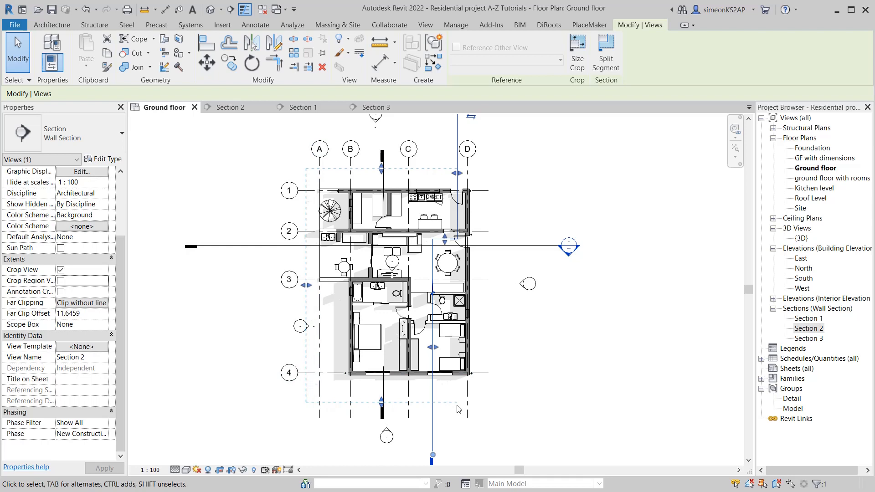
{"action": "left_click", "coordinate": [61, 270]}
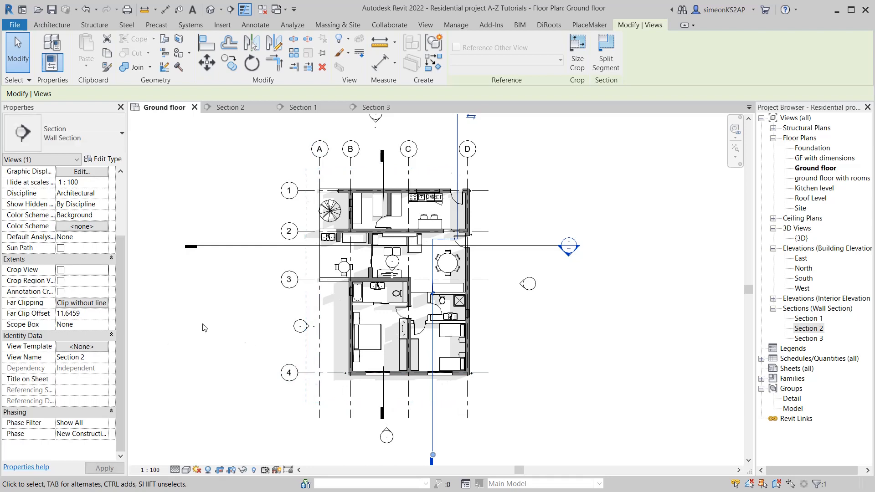
{"action": "left_click", "coordinate": [248, 341]}
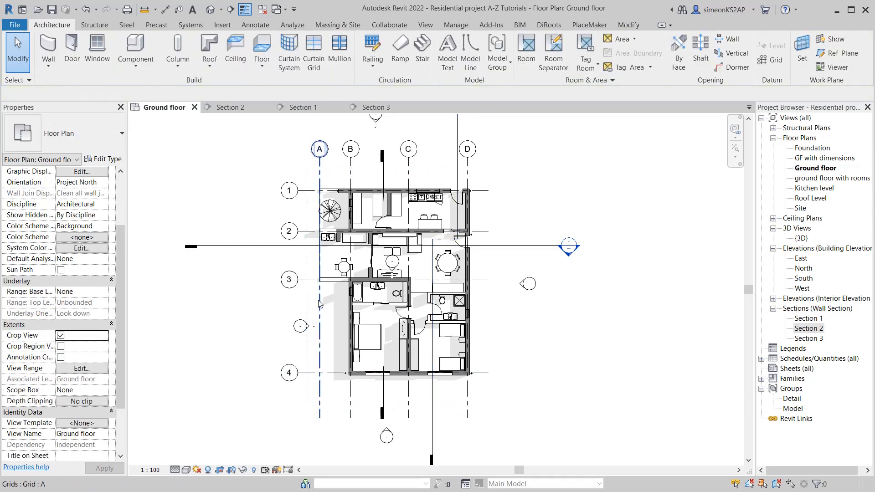
{"action": "left_click", "coordinate": [436, 430]}
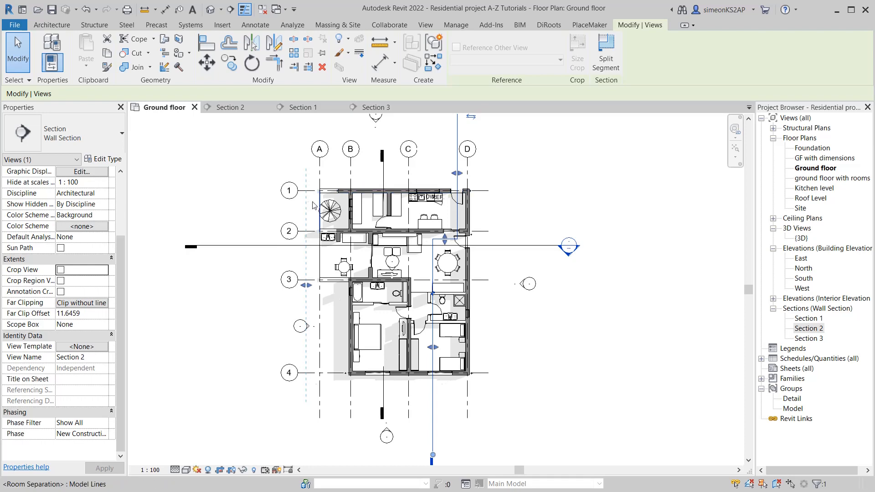
{"action": "left_click", "coordinate": [60, 270]}
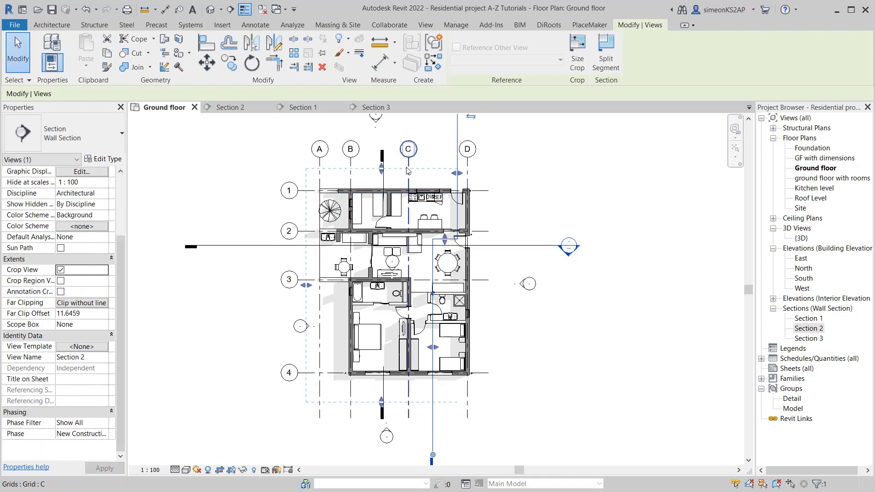
Widen Section 2's crop extents on both sides, beyond the lettered grid bubbles above the house and past the elevation marker below it
{"action": "middle_click_drag", "start_coordinate": [389, 178], "coordinate": [390, 199]}
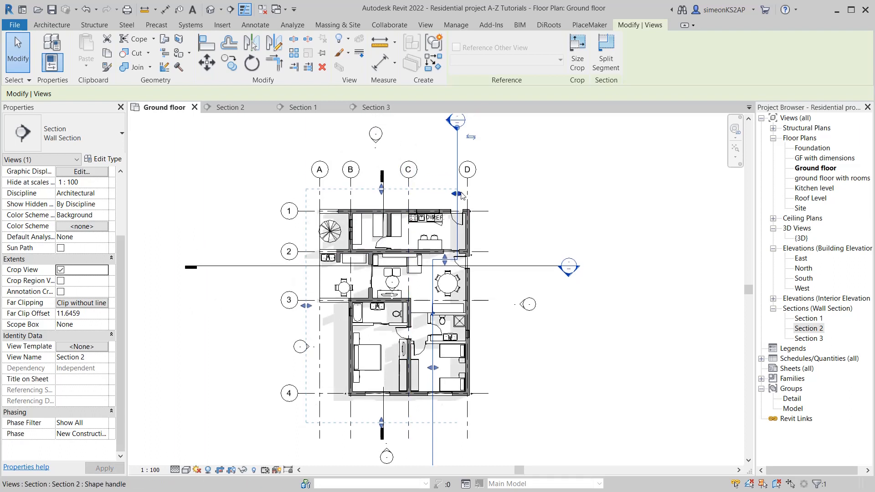
{"action": "left_click_drag", "start_coordinate": [382, 190], "coordinate": [382, 192]}
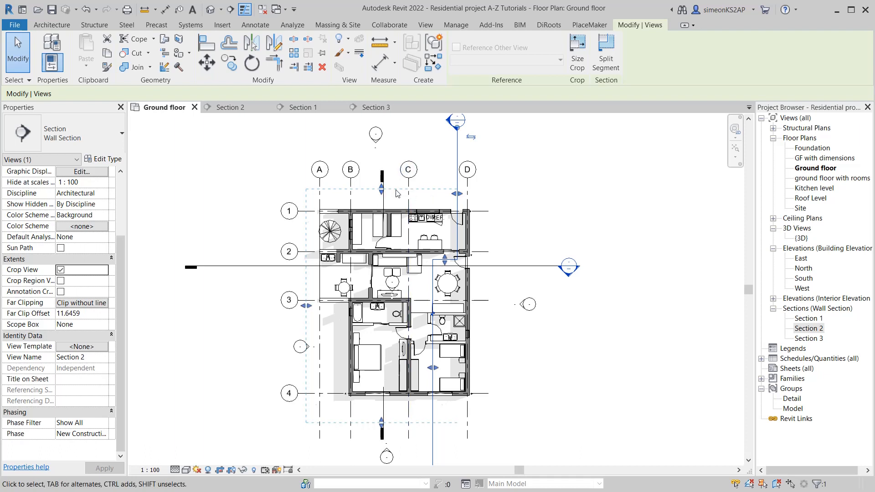
{"action": "left_click_drag", "start_coordinate": [382, 191], "coordinate": [383, 160]}
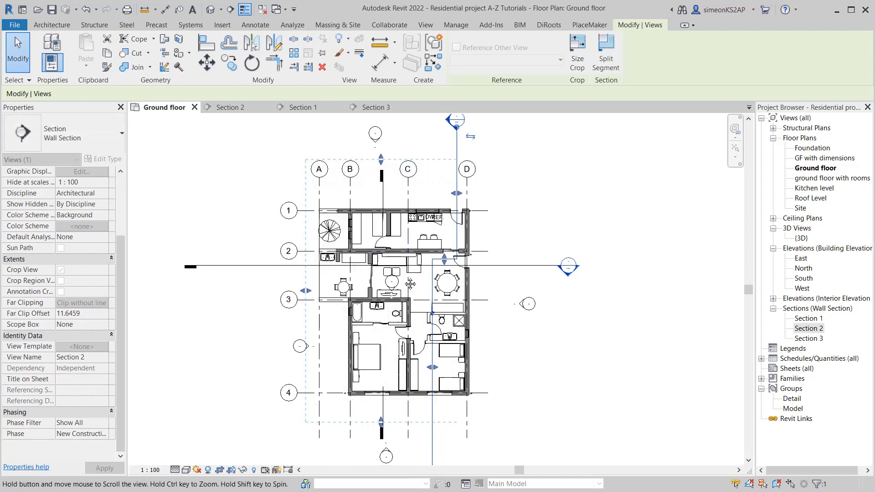
{"action": "scroll", "coordinate": [386, 397], "scroll_direction": "down", "scroll_amount": 2, "text": "ctrl"}
{"action": "left_click_drag", "start_coordinate": [381, 388], "coordinate": [382, 420]}
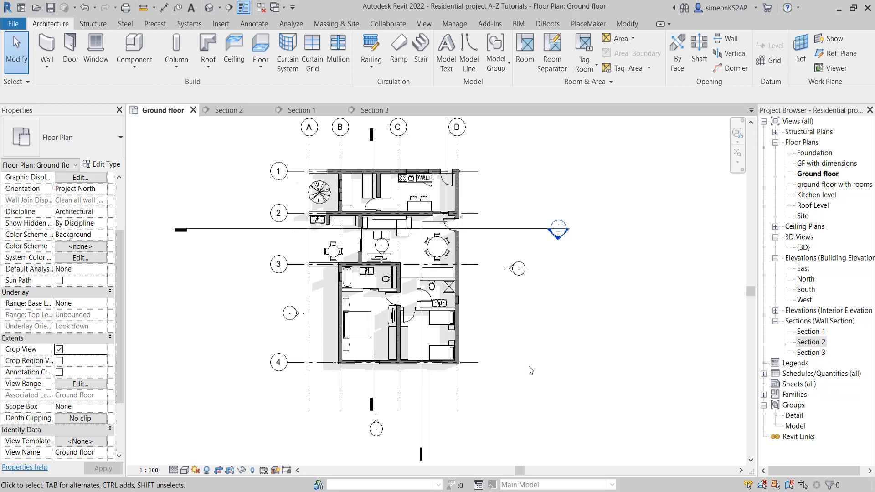
Select the Section 2 line on the ground floor plan and examine its far clipping settings and crop extents
{"action": "left_click", "coordinate": [424, 387]}
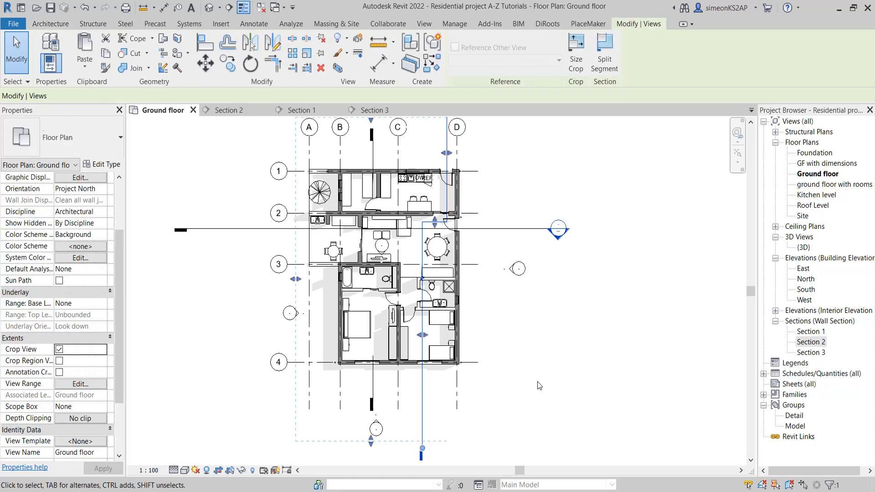
{"action": "middle_click_drag", "start_coordinate": [537, 381], "coordinate": [543, 358]}
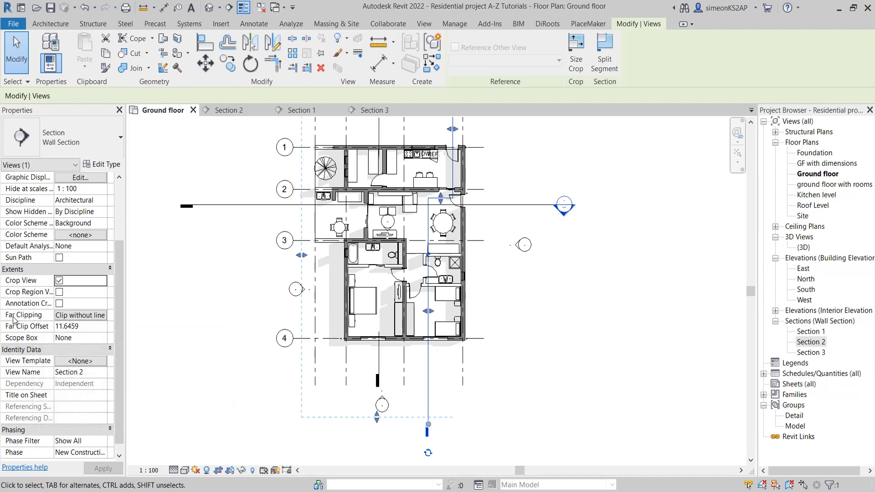
{"action": "scroll", "coordinate": [251, 337], "scroll_direction": "down", "scroll_amount": 2}
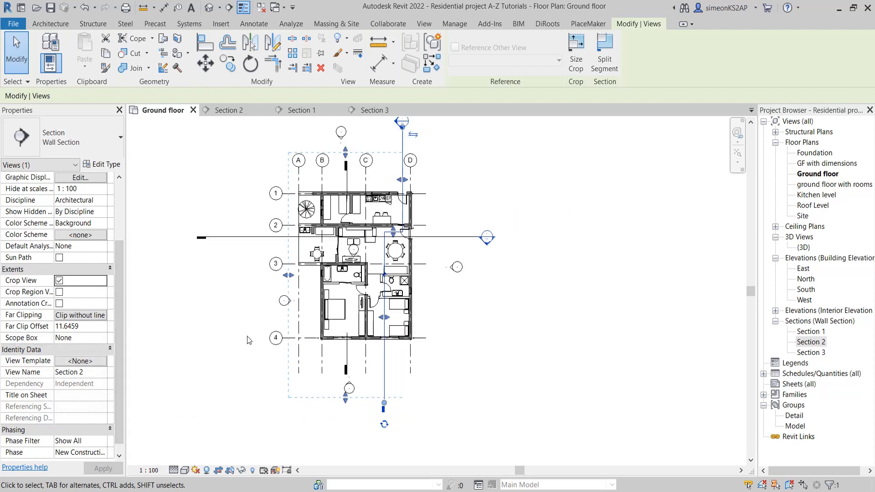
{"action": "middle_click_drag", "start_coordinate": [249, 338], "coordinate": [282, 338]}
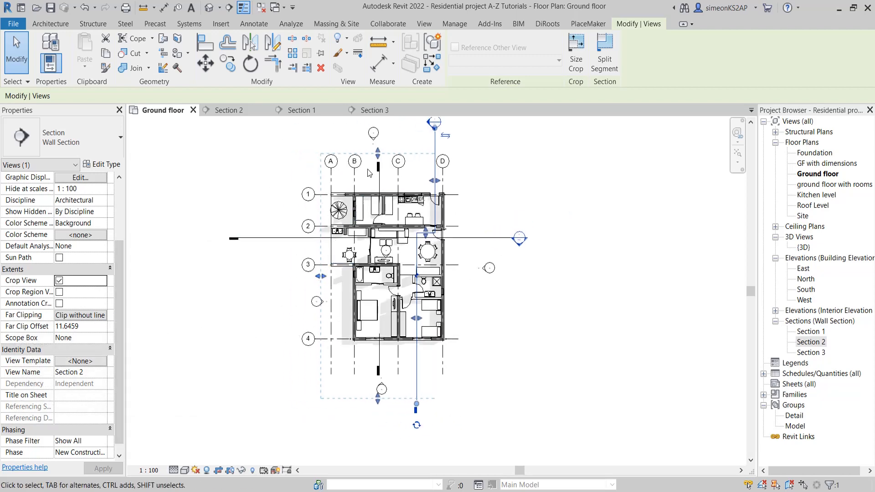
{"action": "middle_click_drag", "start_coordinate": [402, 175], "coordinate": [402, 196]}
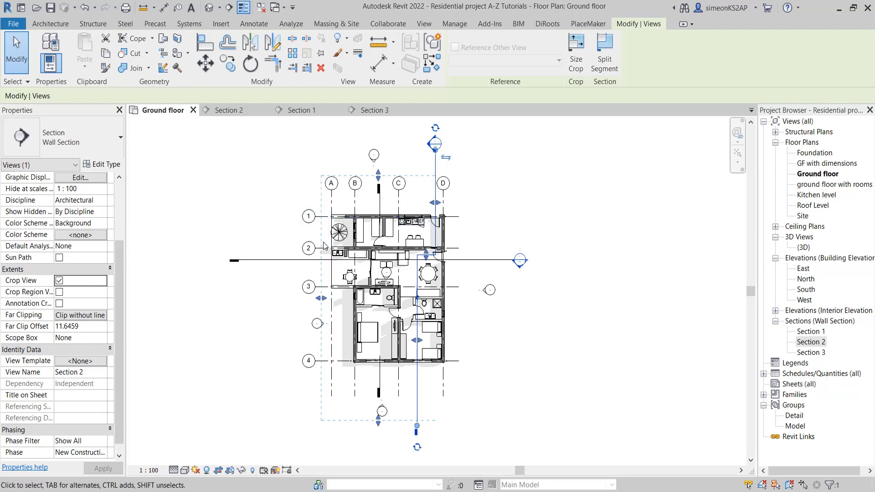
{"action": "key", "text": "Escape"}
{"action": "scroll", "coordinate": [387, 381], "scroll_direction": "up", "scroll_amount": 1}
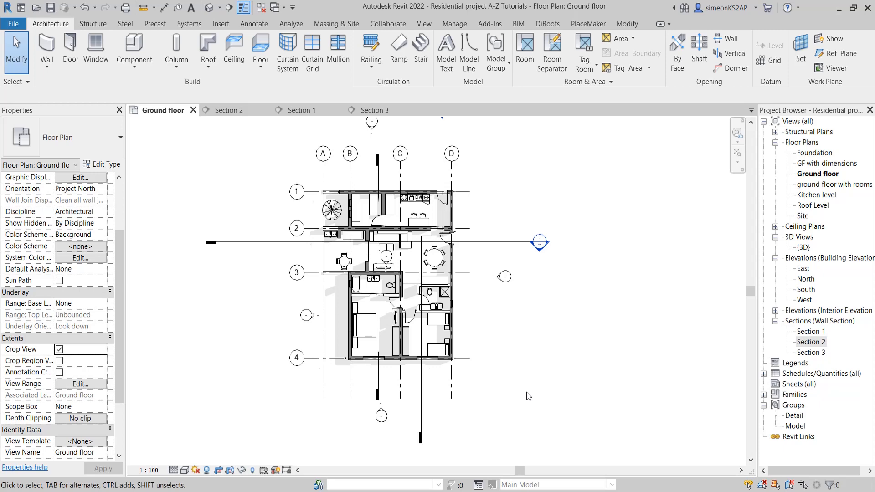
{"action": "left_click", "coordinate": [424, 389]}
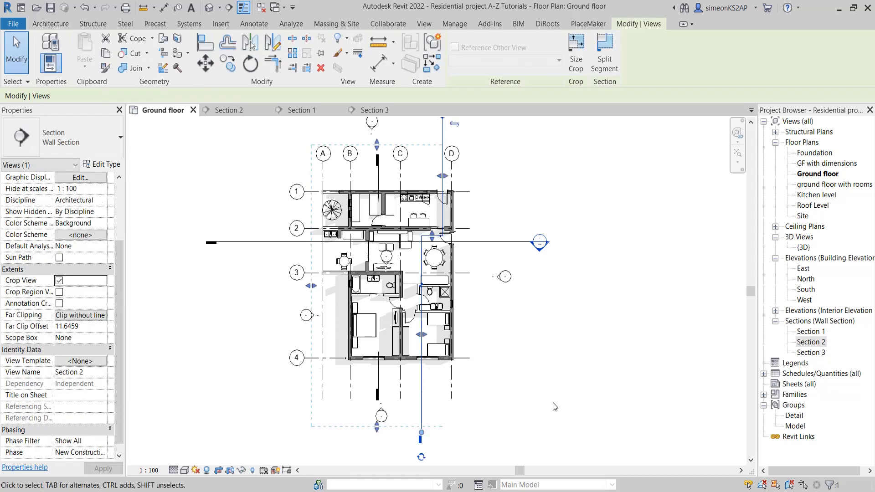
{"action": "middle_click_drag", "start_coordinate": [536, 363], "coordinate": [546, 356]}
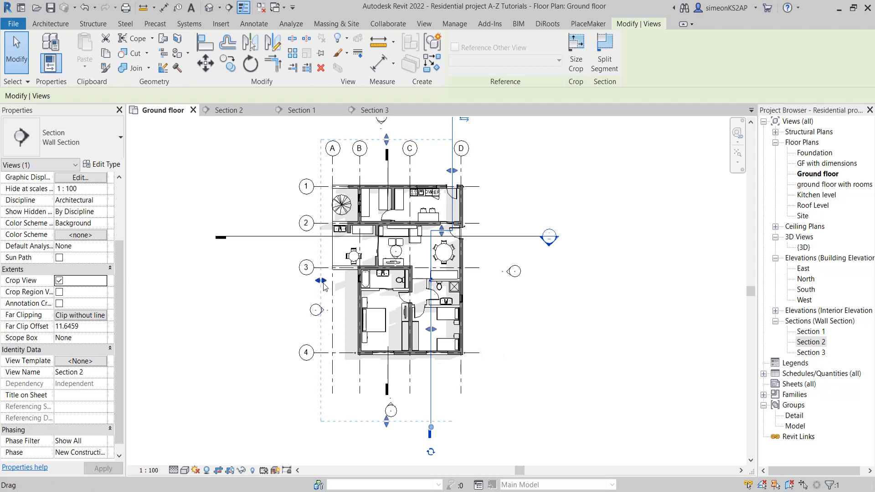
Stretch Section 2's far clip boundary outward to an offset of about 21.74, and bring it back just past grid A to about 11.36
{"action": "left_click", "coordinate": [87, 327]}
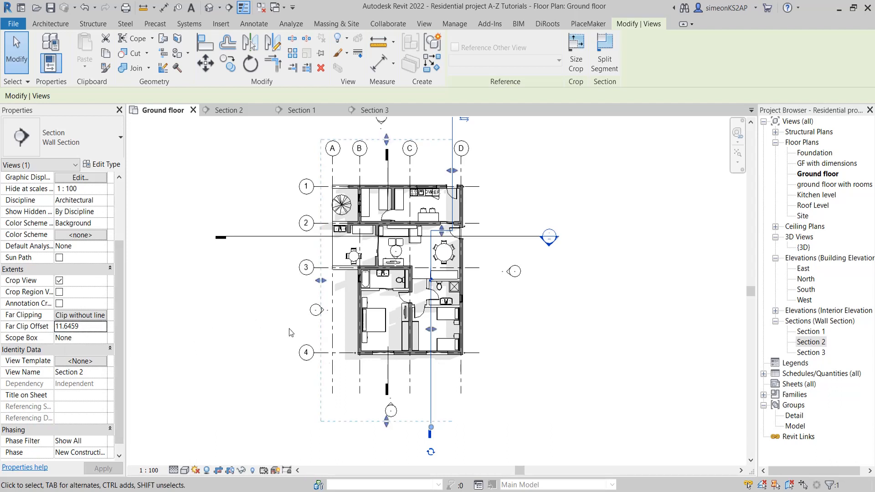
{"action": "left_click_drag", "start_coordinate": [319, 283], "coordinate": [274, 283]}
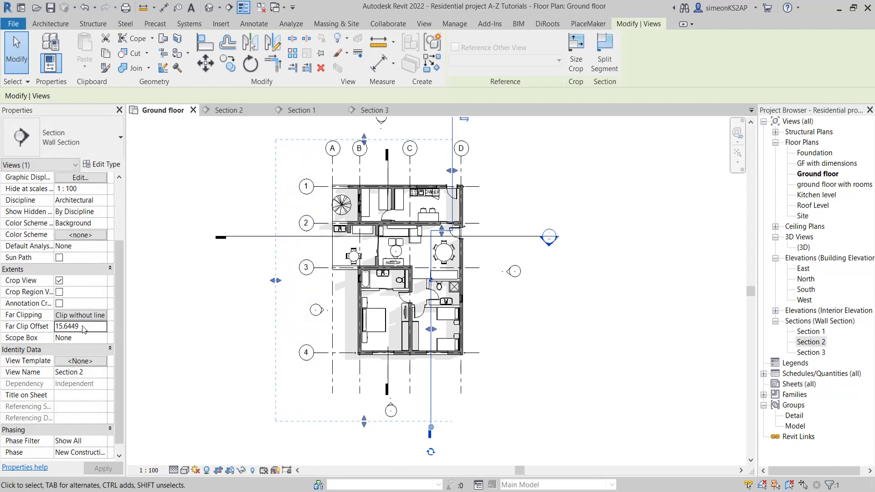
{"action": "left_click_drag", "start_coordinate": [275, 280], "coordinate": [201, 283]}
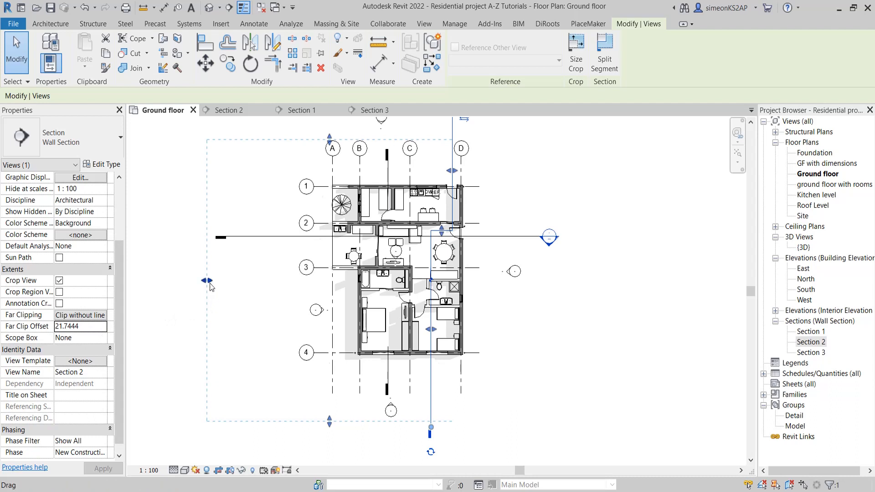
{"action": "left_click_drag", "start_coordinate": [207, 280], "coordinate": [327, 285]}
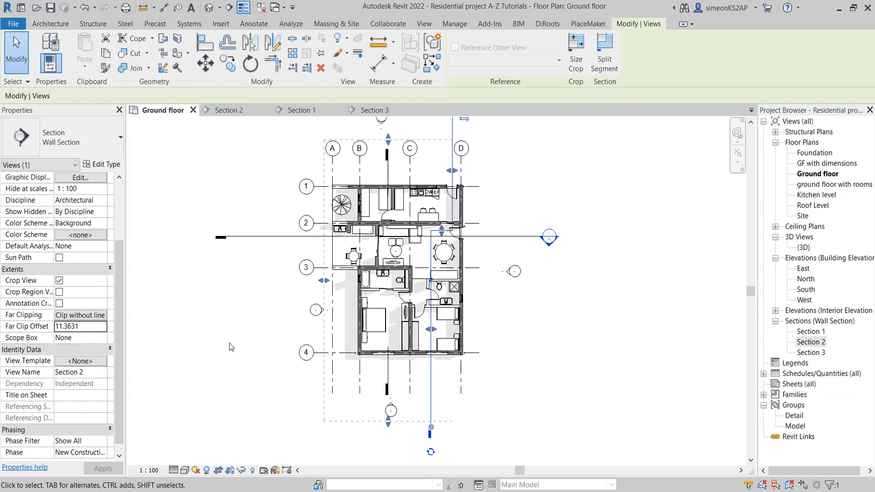
{"action": "middle_click_drag", "start_coordinate": [231, 343], "coordinate": [187, 343]}
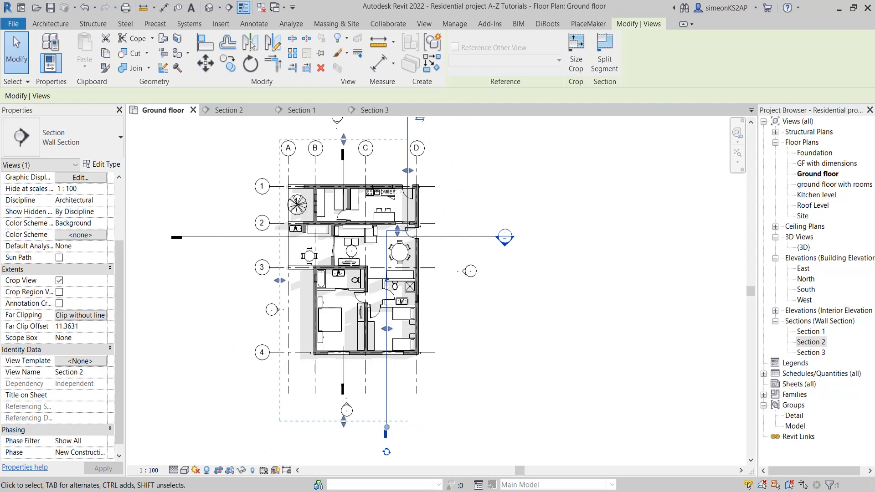
Review the far clipping options for Section 2 and accept them with Clip without line selected
{"action": "left_click", "coordinate": [469, 403]}
{"action": "left_click", "coordinate": [387, 388]}
{"action": "left_click", "coordinate": [66, 320]}
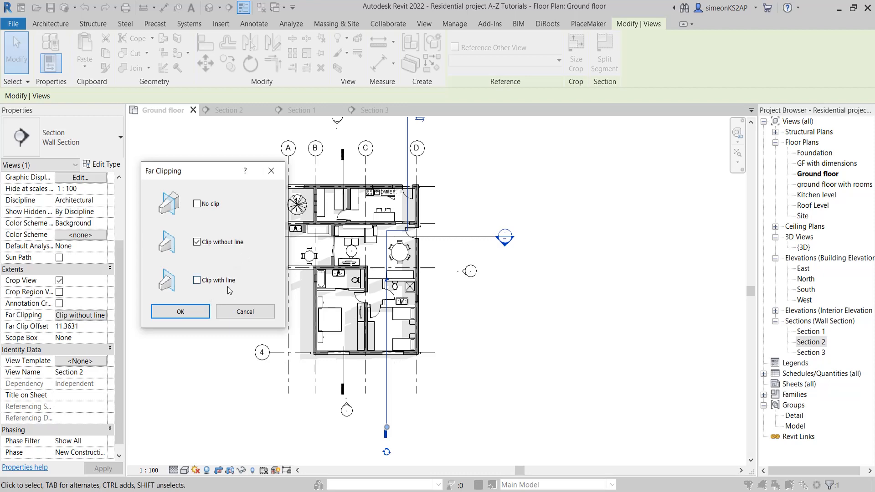
{"action": "left_click", "coordinate": [192, 312]}
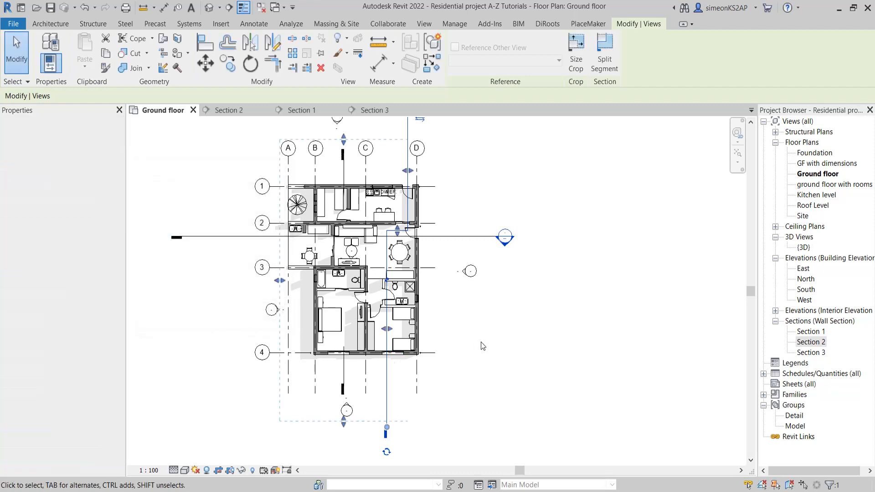
{"action": "middle_click_drag", "start_coordinate": [478, 343], "coordinate": [431, 354]}
{"action": "left_click", "coordinate": [452, 340]}
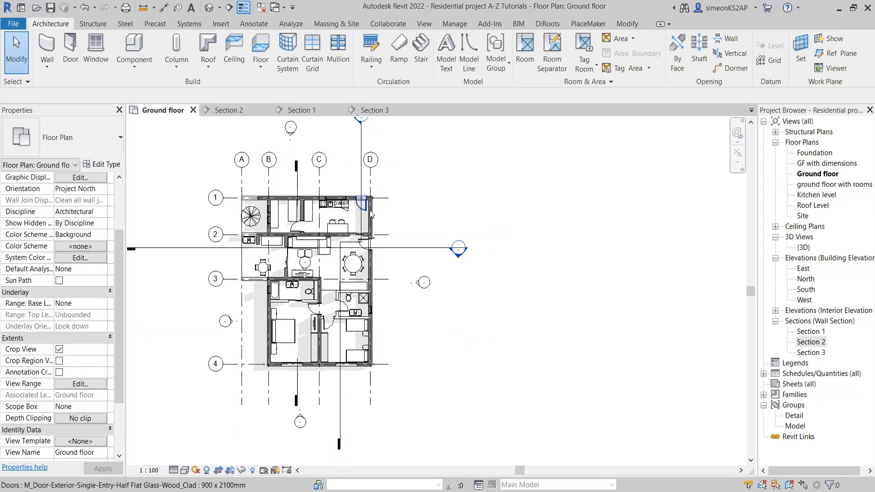
Open the Section 2 view from its section head and place it side by side with the ground floor plan
{"action": "middle_click_drag", "start_coordinate": [371, 214], "coordinate": [430, 299]}
{"action": "double_click", "coordinate": [412, 202]}
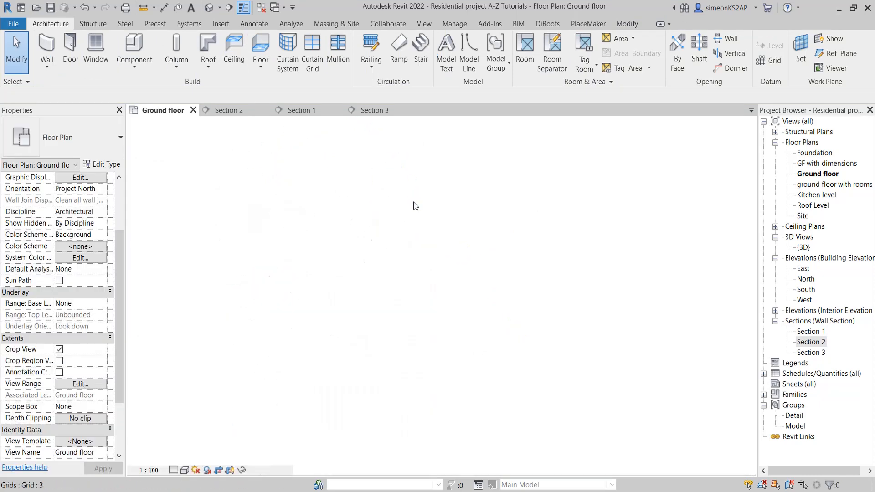
{"action": "middle_click_drag", "start_coordinate": [435, 296], "coordinate": [292, 297]}
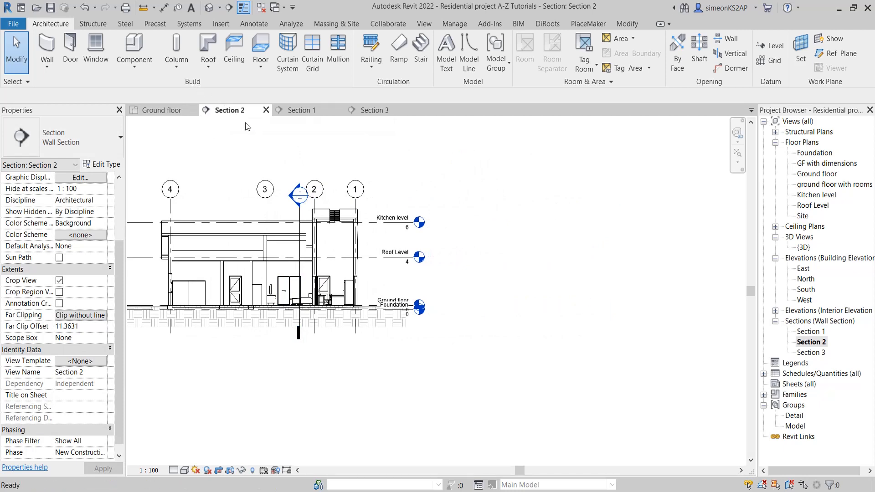
{"action": "left_click_drag", "start_coordinate": [233, 113], "coordinate": [750, 124]}
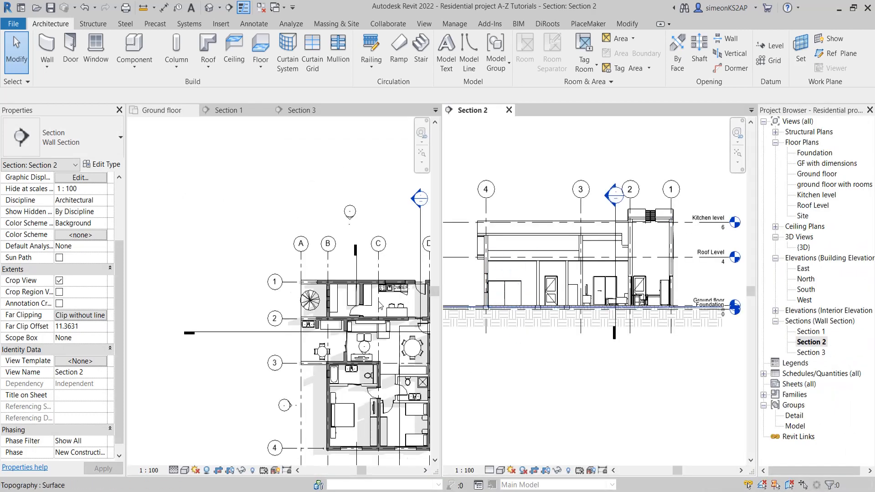
Compare the house on the ground floor plan with the Section 2 view, from the section line across to grid A
{"action": "scroll", "coordinate": [382, 307], "scroll_direction": "down", "scroll_amount": 3}
{"action": "scroll", "coordinate": [367, 314], "scroll_direction": "up", "scroll_amount": 5}
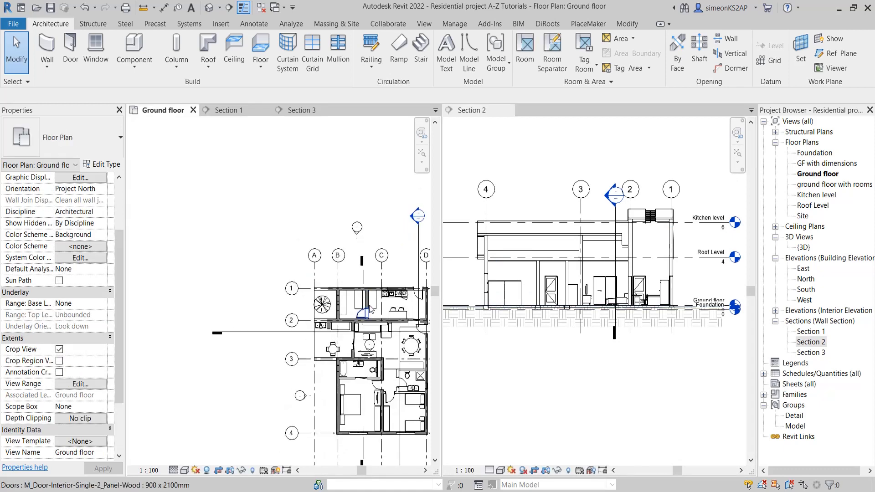
{"action": "scroll", "coordinate": [410, 250], "scroll_direction": "down", "scroll_amount": 2}
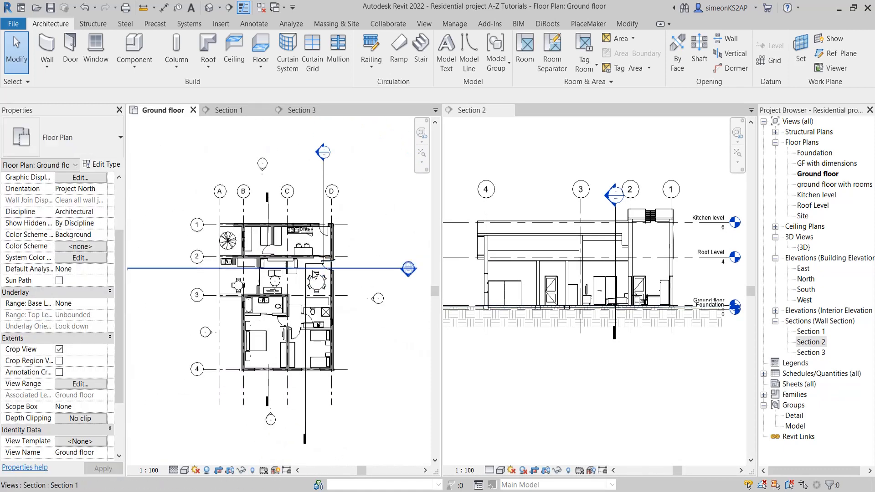
{"action": "scroll", "coordinate": [612, 314], "scroll_direction": "down", "scroll_amount": 1}
{"action": "left_click", "coordinate": [613, 337]}
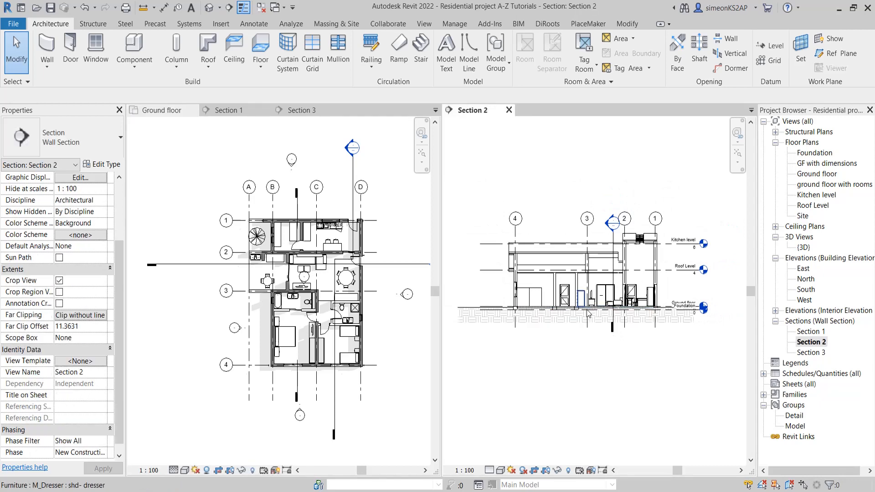
{"action": "scroll", "coordinate": [614, 364], "scroll_direction": "up", "scroll_amount": 1}
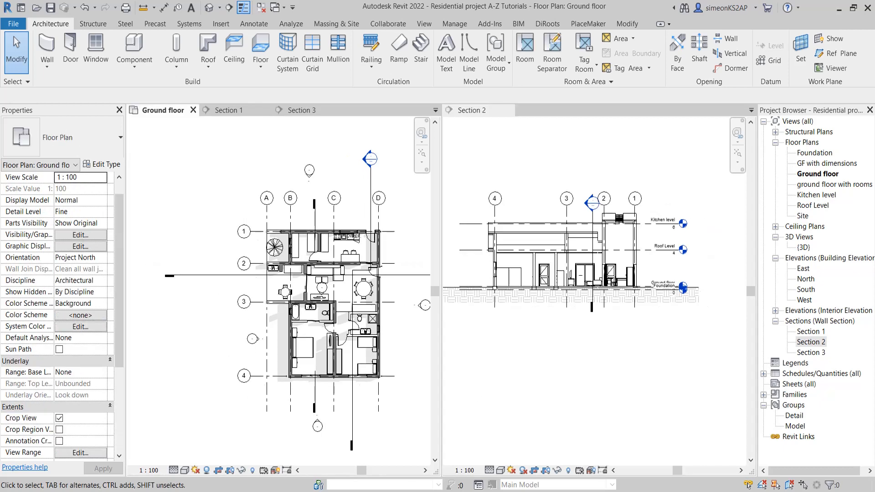
{"action": "scroll", "coordinate": [234, 242], "scroll_direction": "up", "scroll_amount": 1}
{"action": "middle_click_drag", "start_coordinate": [301, 263], "coordinate": [289, 247]}
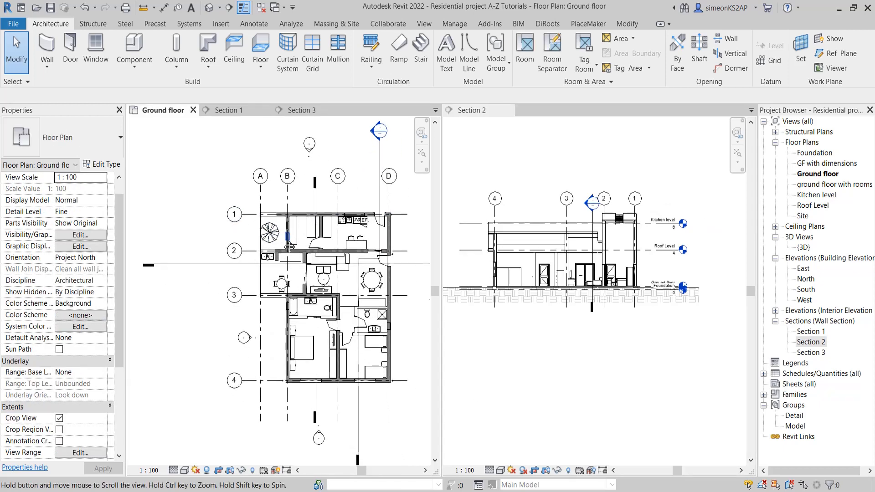
{"action": "middle_click_drag", "start_coordinate": [346, 215], "coordinate": [348, 223]}
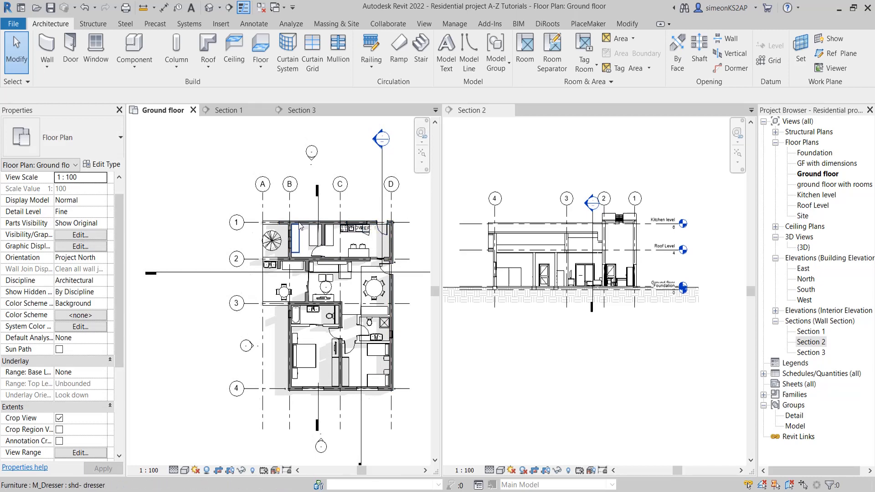
{"action": "middle_click_drag", "start_coordinate": [303, 222], "coordinate": [326, 229]}
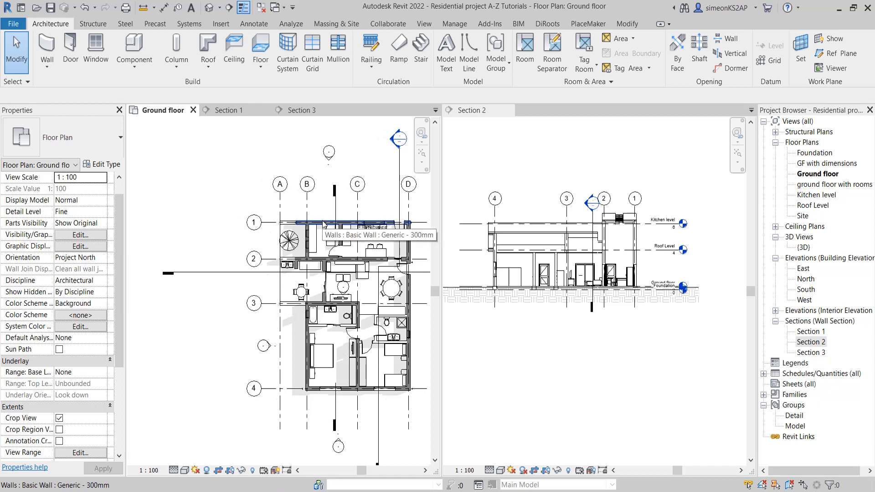
Draw two connected Generic - 300mm walls, about 5.18 and 5.15 m long, outside the house beyond grid A, similar to the wall on grid 1
{"action": "left_click", "coordinate": [321, 225]}
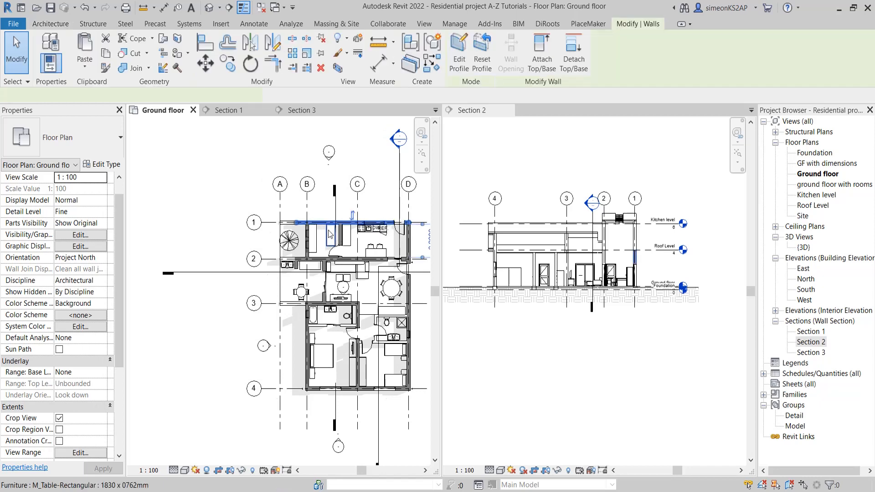
{"action": "right_click", "coordinate": [244, 183]}
{"action": "left_click", "coordinate": [283, 287]}
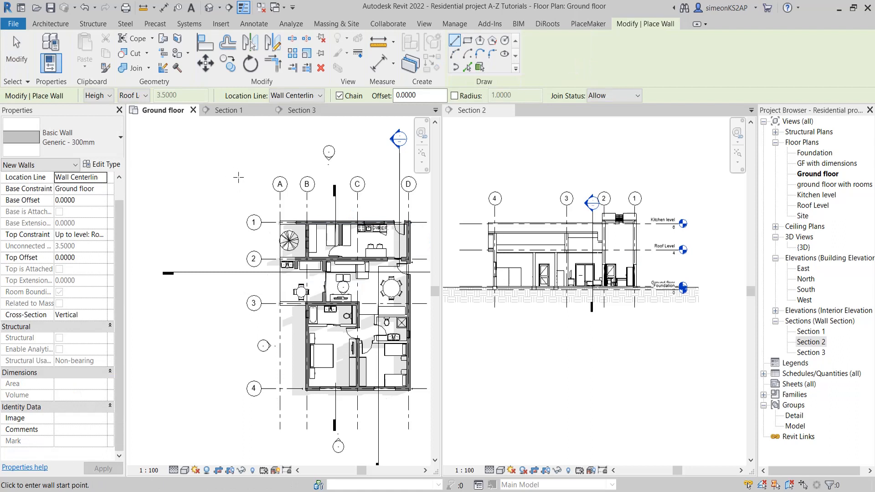
{"action": "scroll", "coordinate": [238, 177], "scroll_direction": "up", "scroll_amount": 1}
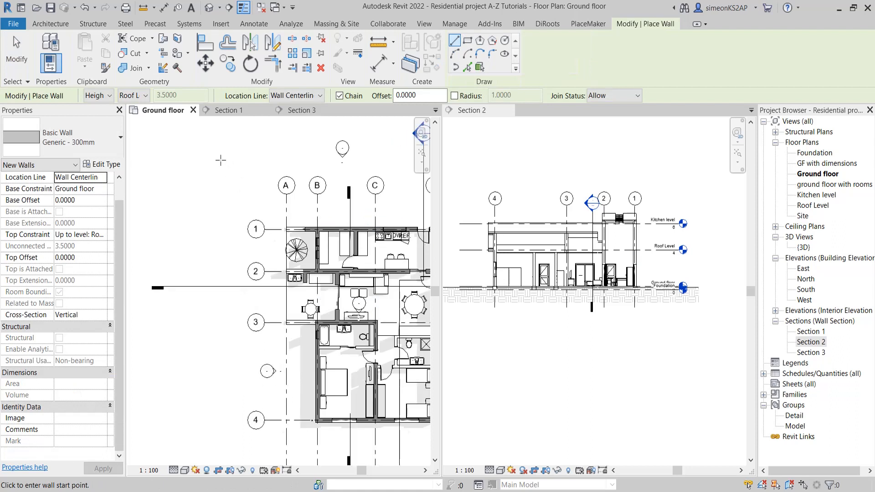
{"action": "left_click", "coordinate": [210, 132]}
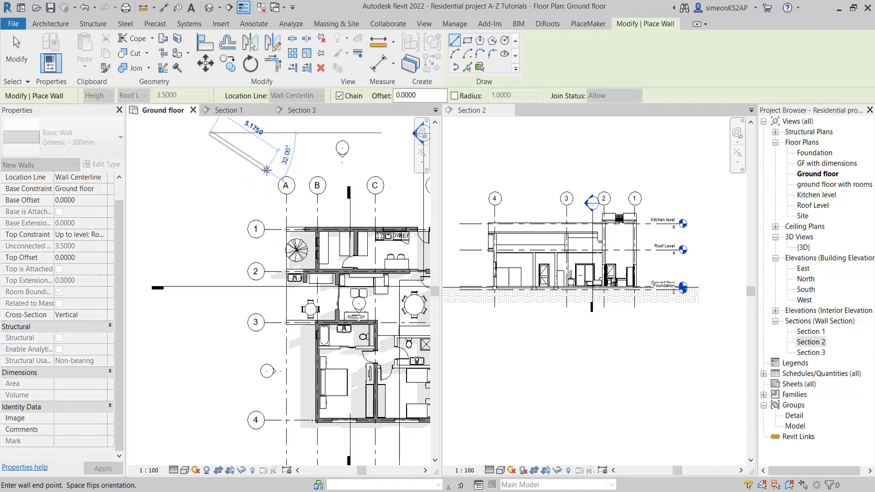
{"action": "left_click", "coordinate": [266, 169]}
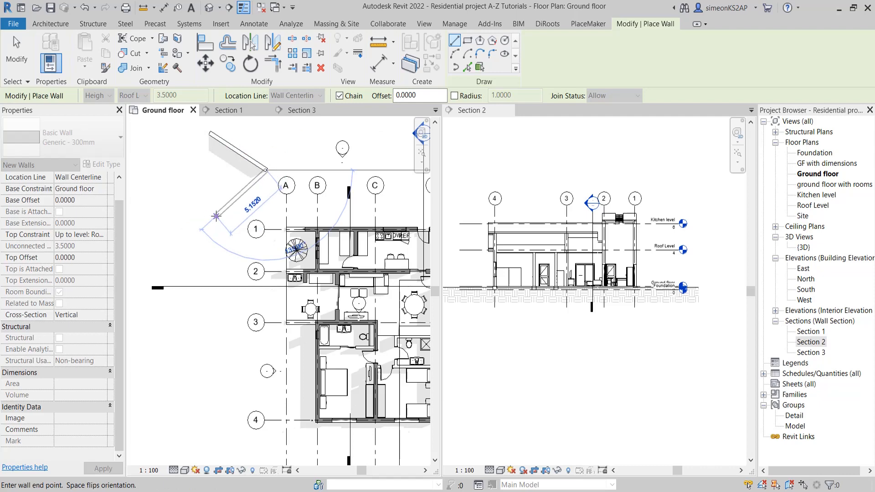
{"action": "left_click", "coordinate": [217, 215]}
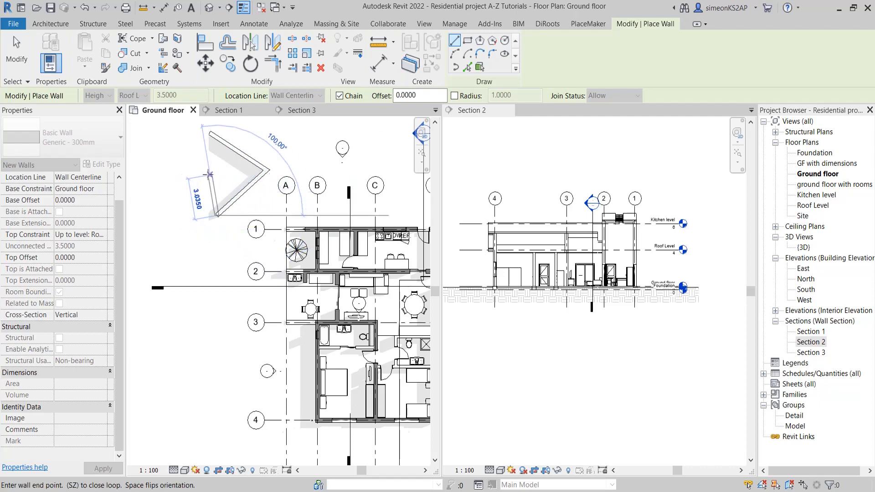
{"action": "right_click", "coordinate": [225, 177]}
{"action": "left_click", "coordinate": [232, 181]}
{"action": "scroll", "coordinate": [240, 183], "scroll_direction": "down", "scroll_amount": 1}
{"action": "scroll", "coordinate": [240, 183], "scroll_direction": "down", "scroll_amount": 1}
{"action": "middle_click_drag", "start_coordinate": [248, 205], "coordinate": [311, 167]}
{"action": "right_click", "coordinate": [288, 160]}
{"action": "left_click", "coordinate": [301, 165]}
Select the Section 2 line on the plan and examine the Section 2 view for the new walls outside its far clip boundary
{"action": "scroll", "coordinate": [315, 164], "scroll_direction": "down", "scroll_amount": 1}
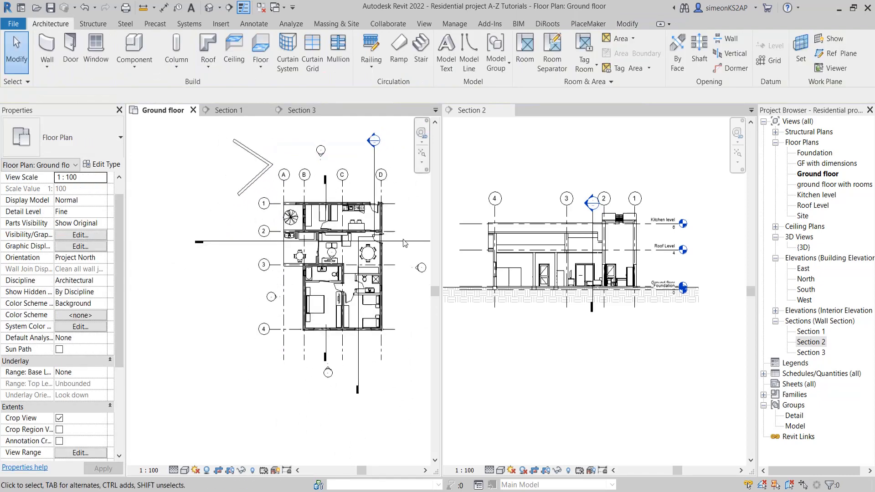
{"action": "left_click", "coordinate": [358, 359]}
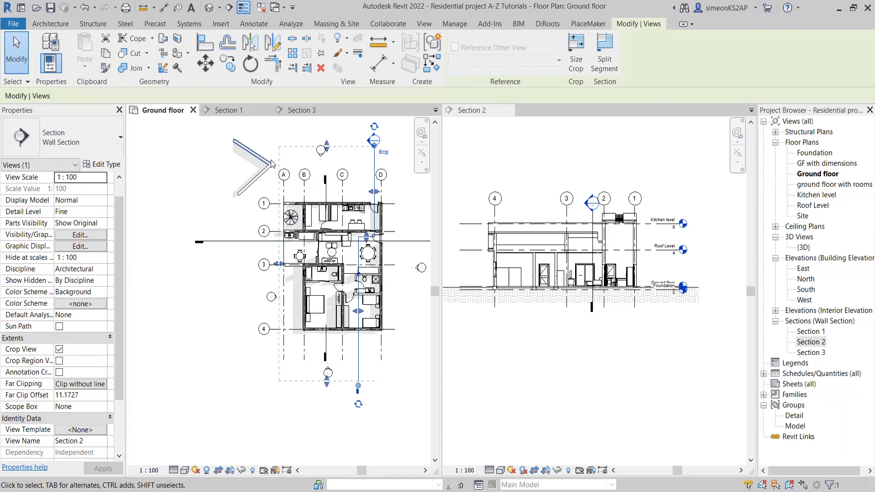
{"action": "scroll", "coordinate": [610, 307], "scroll_direction": "down", "scroll_amount": 2}
{"action": "left_click", "coordinate": [611, 309]}
{"action": "scroll", "coordinate": [618, 300], "scroll_direction": "up", "scroll_amount": 2}
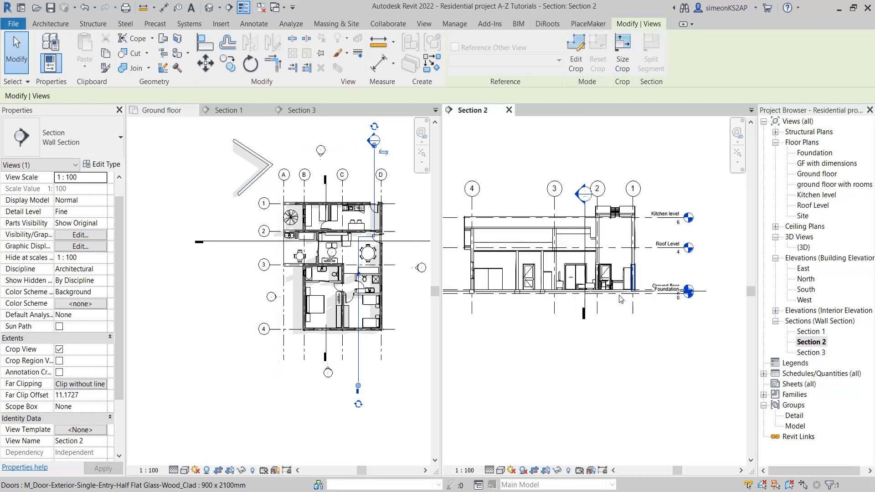
Extend Section 2's far clip boundary on the plan past grid A until it reaches the outside walls, with an offset of about 14.16
{"action": "mouse_move", "coordinate": [630, 307]}
{"action": "middle_mouse_down"}
{"action": "mouse_move", "coordinate": [626, 293]}
{"action": "mouse_move", "coordinate": [643, 310]}
{"action": "middle_mouse_up"}
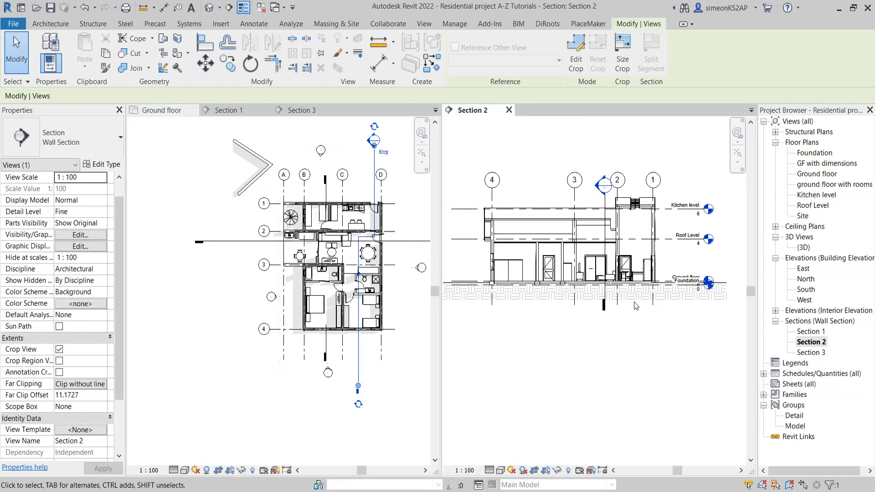
{"action": "left_click", "coordinate": [386, 383]}
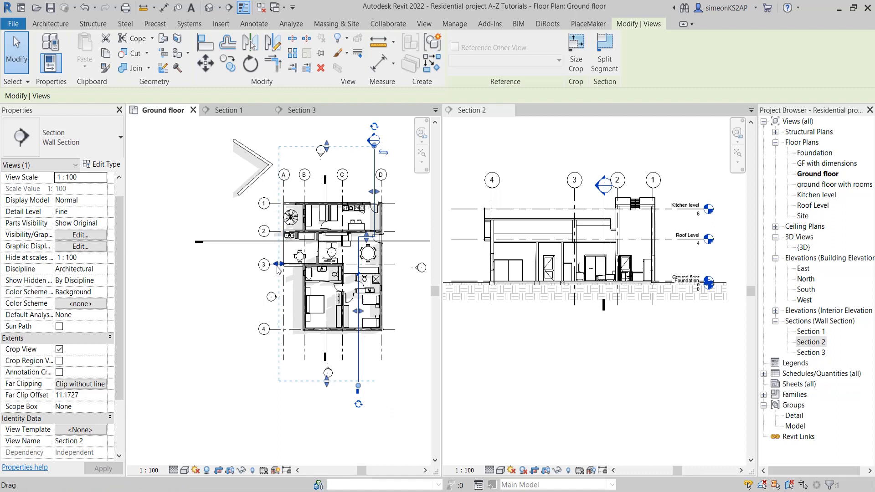
{"action": "left_click_drag", "start_coordinate": [278, 269], "coordinate": [262, 268]}
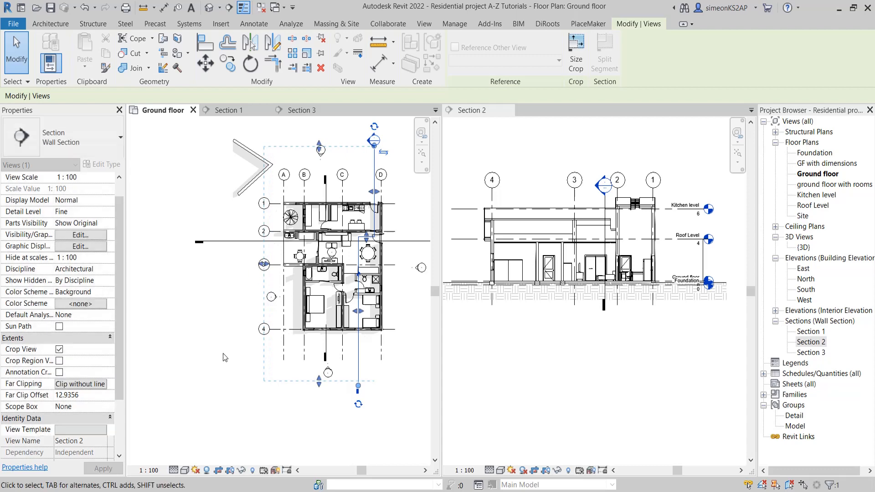
{"action": "left_click", "coordinate": [380, 384]}
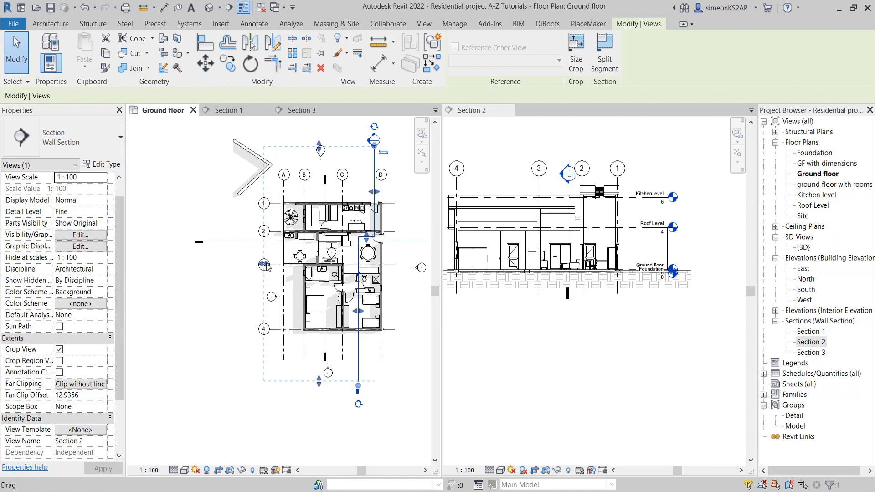
{"action": "mouse_move", "coordinate": [265, 266]}
{"action": "left_mouse_down"}
{"action": "mouse_move", "coordinate": [279, 267]}
{"action": "mouse_move", "coordinate": [256, 267]}
{"action": "left_mouse_up"}
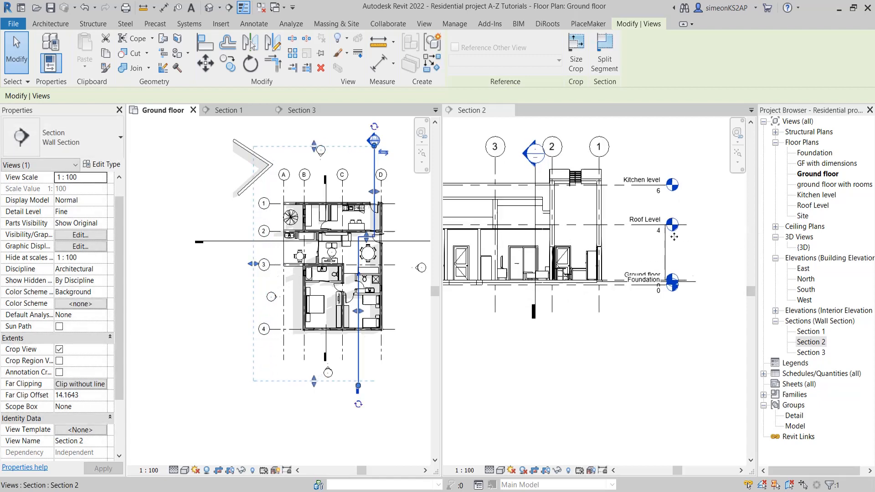
{"action": "scroll", "coordinate": [675, 237], "scroll_direction": "up", "scroll_amount": 1}
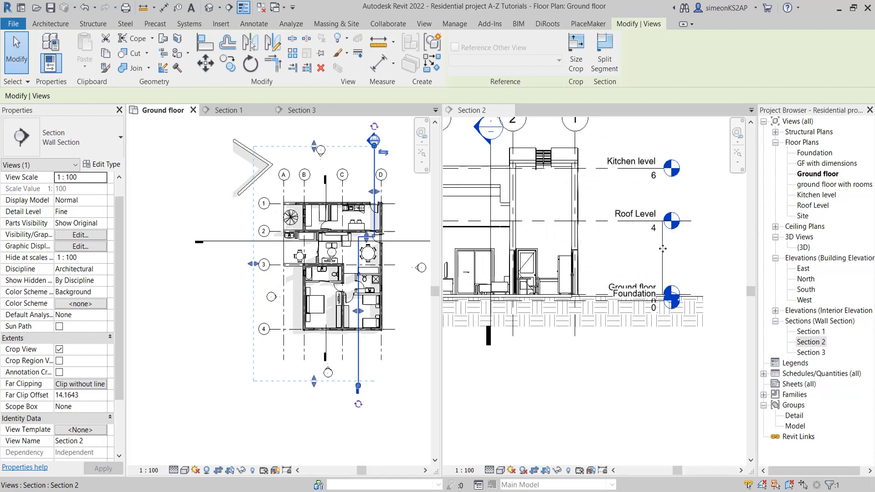
{"action": "scroll", "coordinate": [662, 250], "scroll_direction": "down", "scroll_amount": 2}
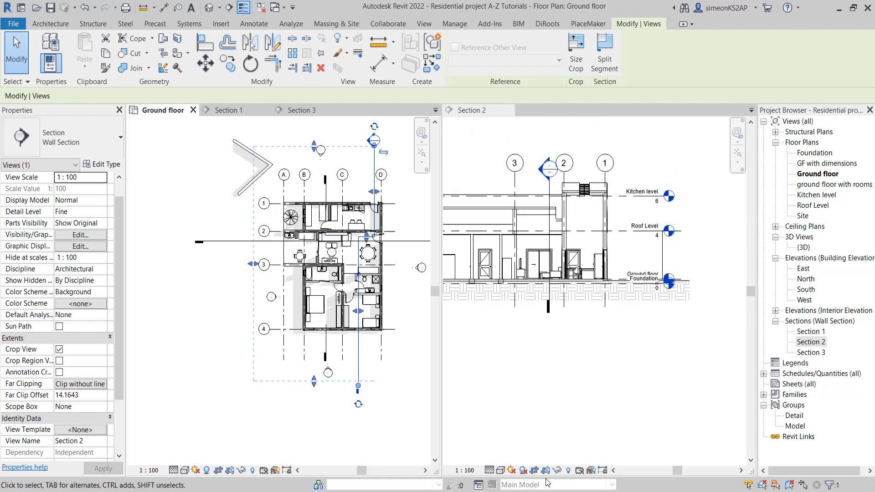
Set the Section 2 view's visual style to Shaded and examine the clipped outside walls beside grid 1
{"action": "left_click", "coordinate": [501, 471]}
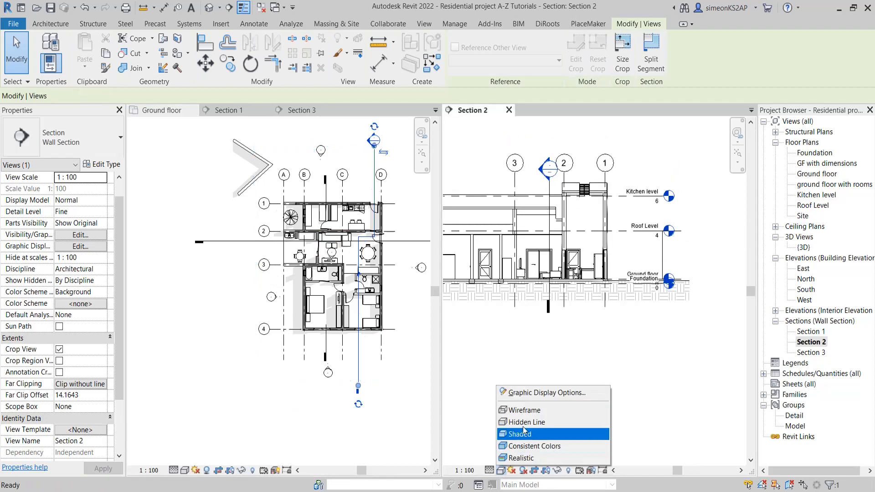
{"action": "left_click", "coordinate": [522, 435]}
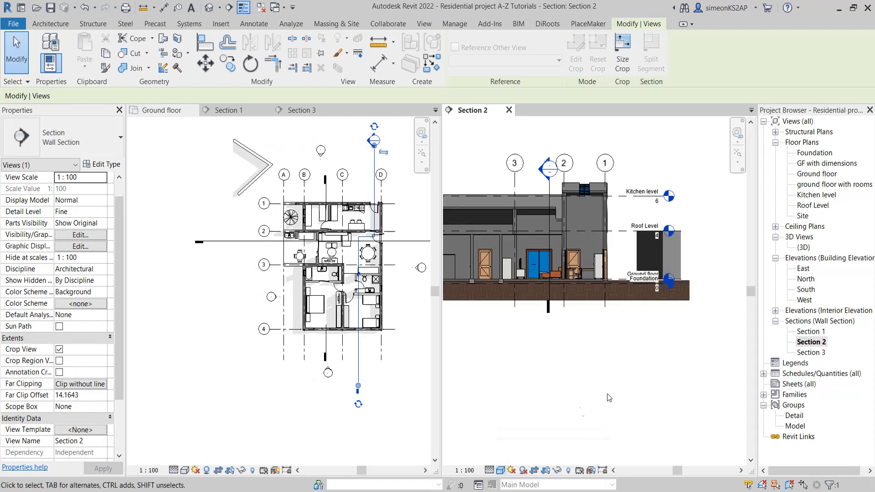
{"action": "scroll", "coordinate": [624, 309], "scroll_direction": "down", "scroll_amount": 1}
{"action": "middle_click_drag", "start_coordinate": [607, 314], "coordinate": [631, 315]}
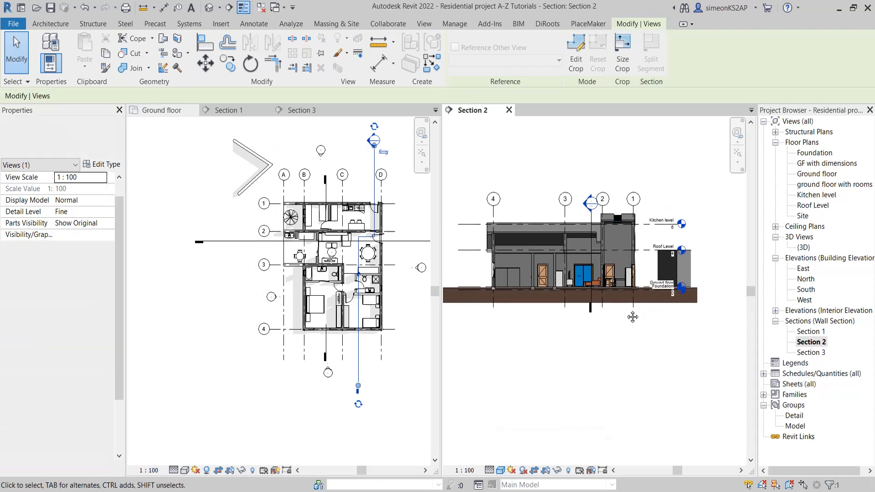
{"action": "scroll", "coordinate": [688, 258], "scroll_direction": "up", "scroll_amount": 1}
{"action": "scroll", "coordinate": [683, 283], "scroll_direction": "up", "scroll_amount": 1}
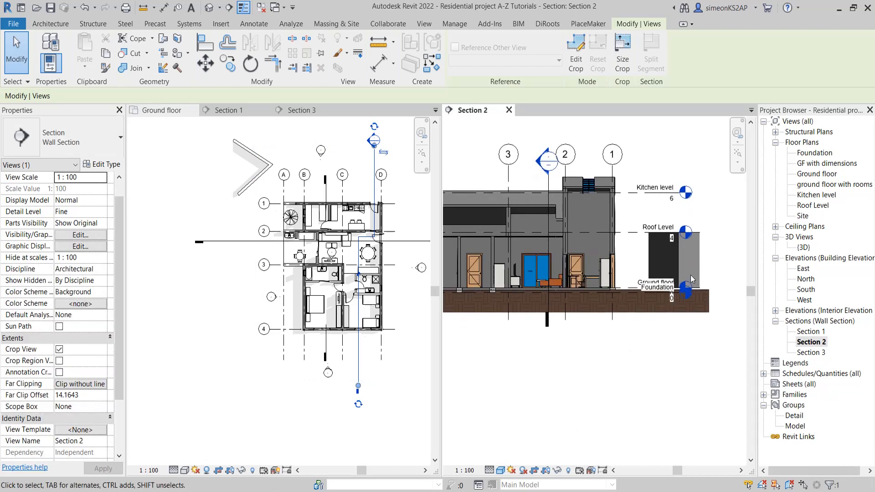
Enlarge Section 2's extents on the plan to enclose both outside walls, with a far clip offset of about 17.48
{"action": "left_click", "coordinate": [359, 357]}
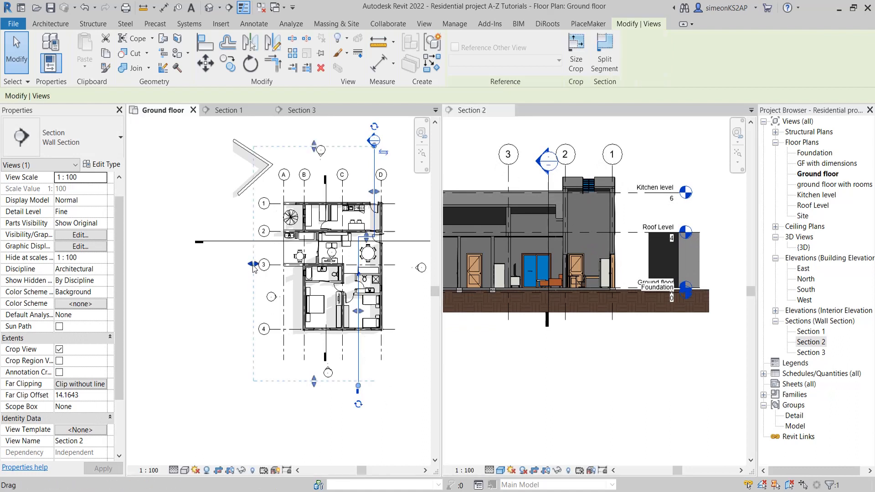
{"action": "left_click_drag", "start_coordinate": [254, 268], "coordinate": [237, 293]}
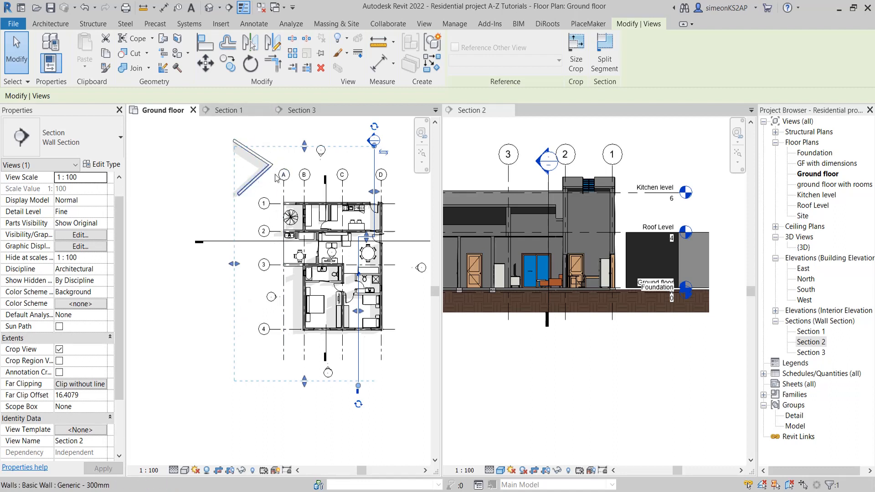
{"action": "left_click_drag", "start_coordinate": [305, 147], "coordinate": [305, 132]}
{"action": "left_click_drag", "start_coordinate": [233, 256], "coordinate": [225, 257]}
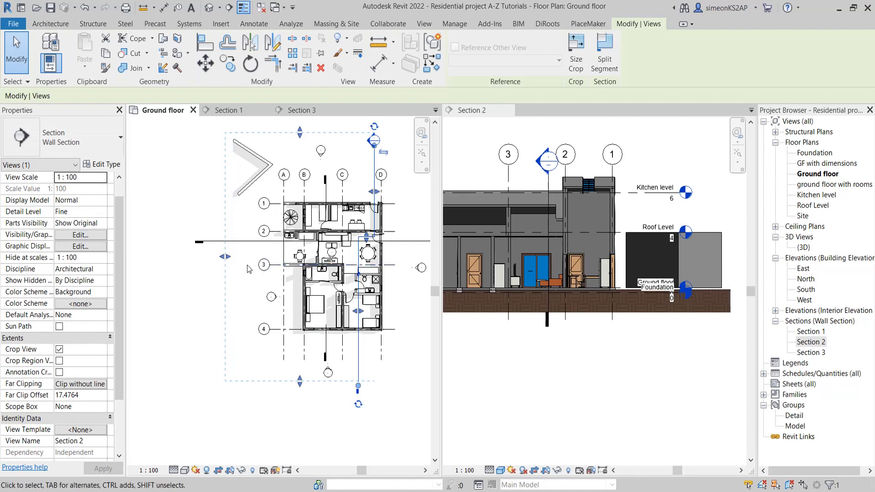
Pull Section 2's far clip boundary back near grid A, to an offset of about 11.39, and review the far clipping options, keeping Clip without line
{"action": "left_click_drag", "start_coordinate": [224, 257], "coordinate": [280, 258]}
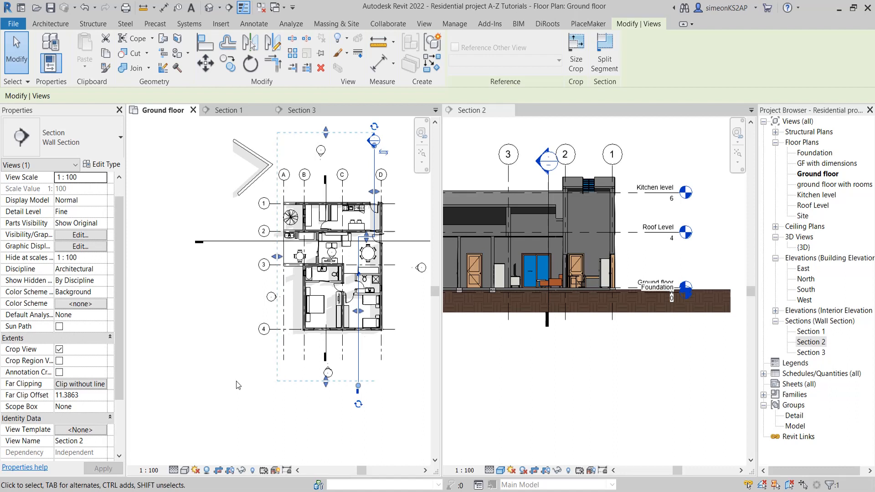
{"action": "left_click", "coordinate": [88, 388]}
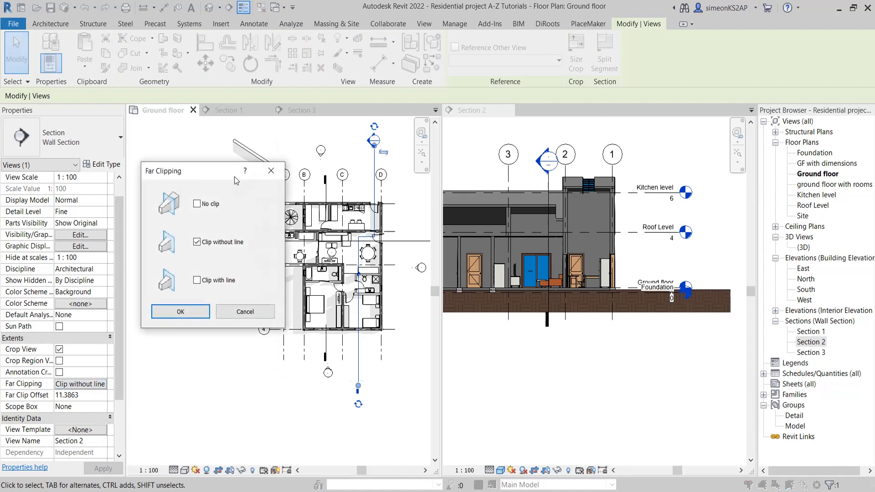
{"action": "left_click_drag", "start_coordinate": [210, 181], "coordinate": [179, 179]}
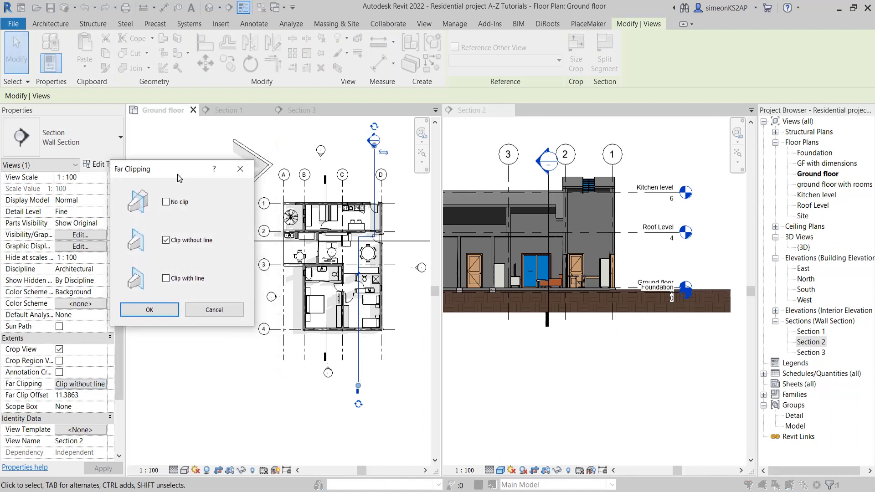
{"action": "left_click", "coordinate": [149, 310]}
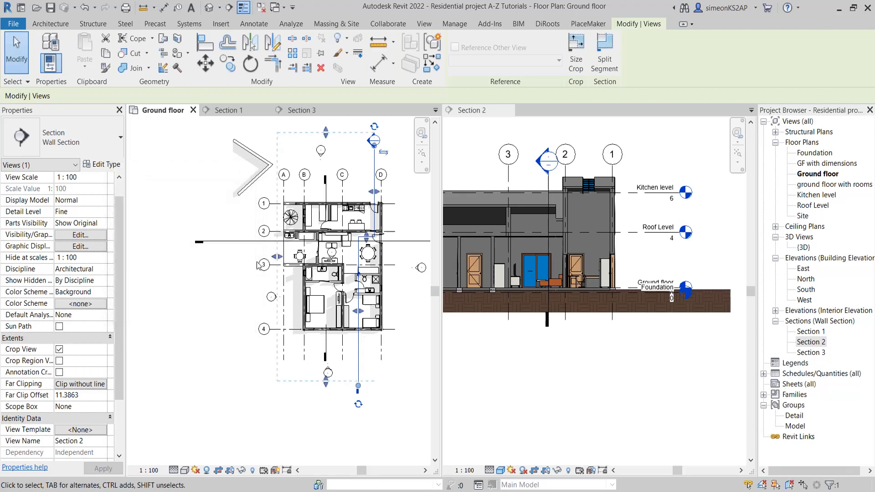
{"action": "left_click", "coordinate": [210, 379]}
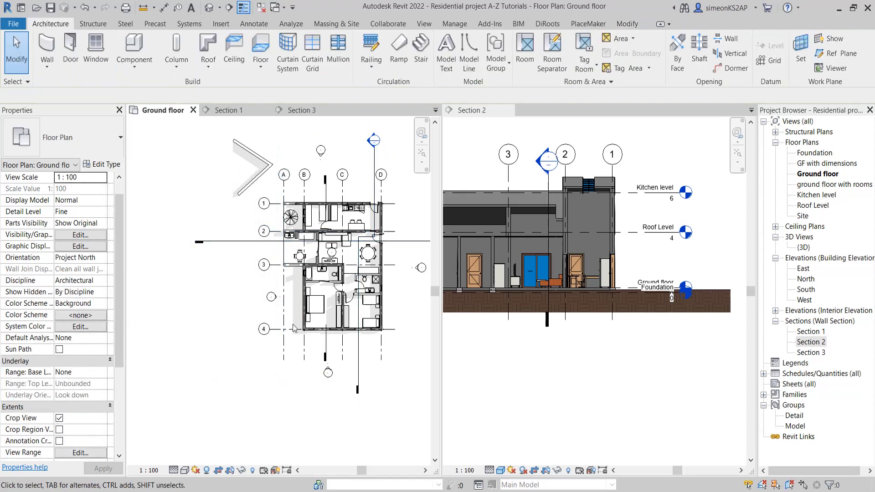
Move Section 2's far clip boundary across the outside walls, to an offset of about 14.65, and examine their cut edge in the section
{"action": "left_click", "coordinate": [359, 384]}
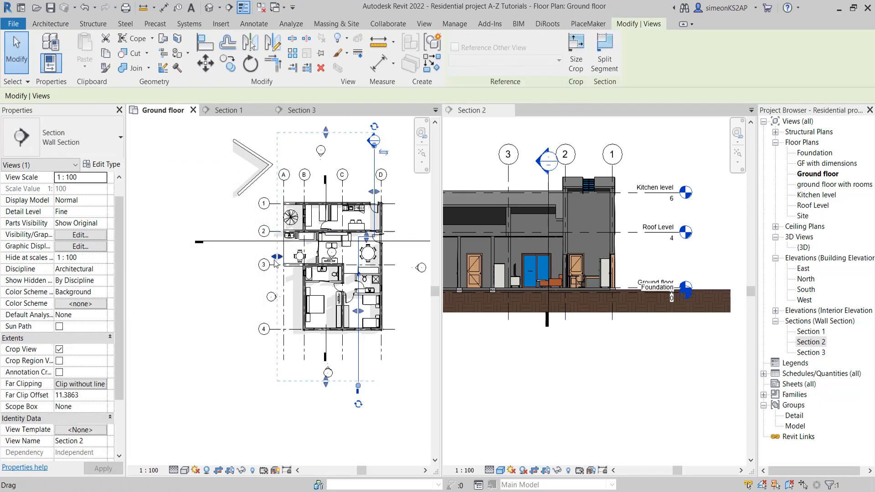
{"action": "left_click_drag", "start_coordinate": [275, 262], "coordinate": [249, 262]}
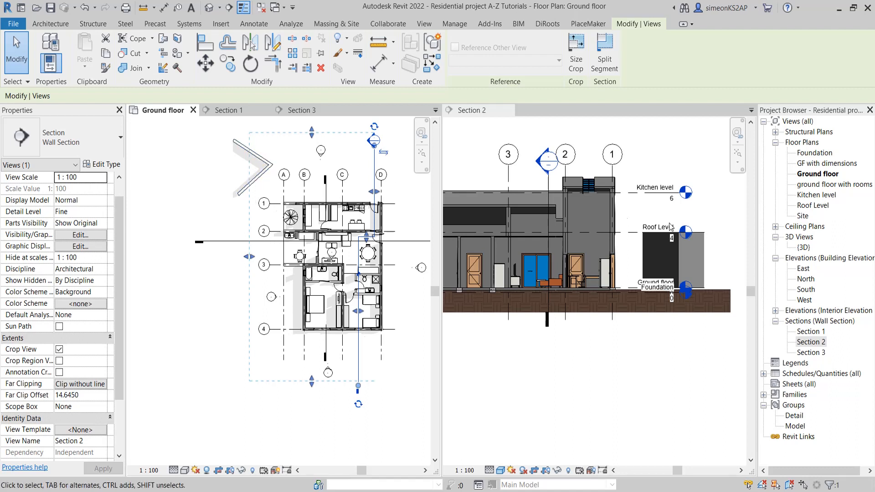
{"action": "scroll", "coordinate": [697, 239], "scroll_direction": "up", "scroll_amount": 3}
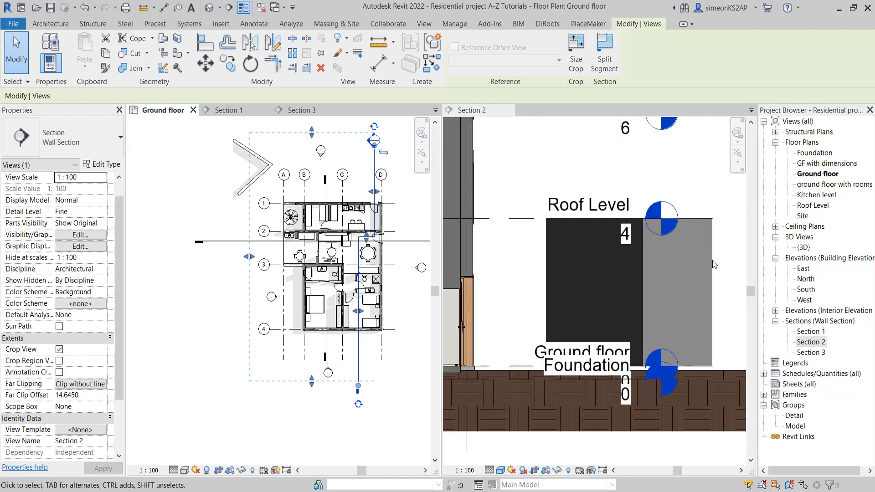
{"action": "scroll", "coordinate": [711, 255], "scroll_direction": "down", "scroll_amount": 1}
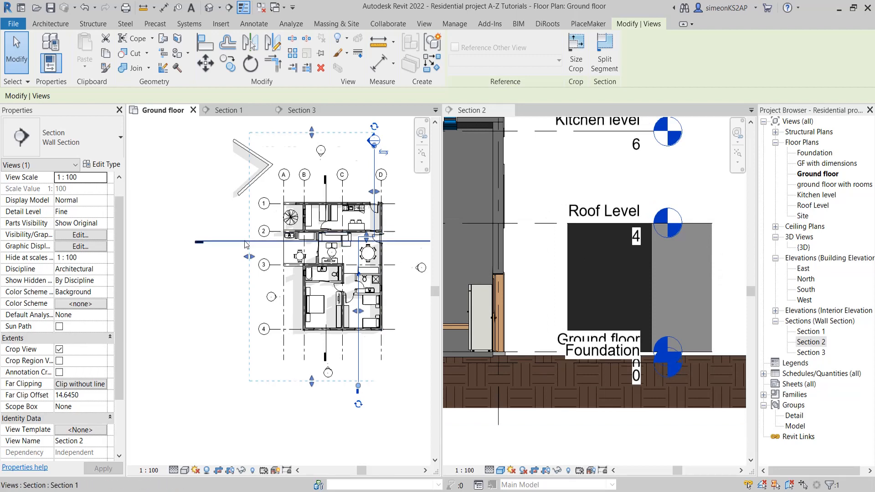
Move Section 2's far clip boundary beyond the outside walls, to about 17.98, and back through them to an offset of about 14.81
{"action": "scroll", "coordinate": [250, 256], "scroll_direction": "down", "scroll_amount": 2}
{"action": "left_click_drag", "start_coordinate": [249, 256], "coordinate": [228, 256]}
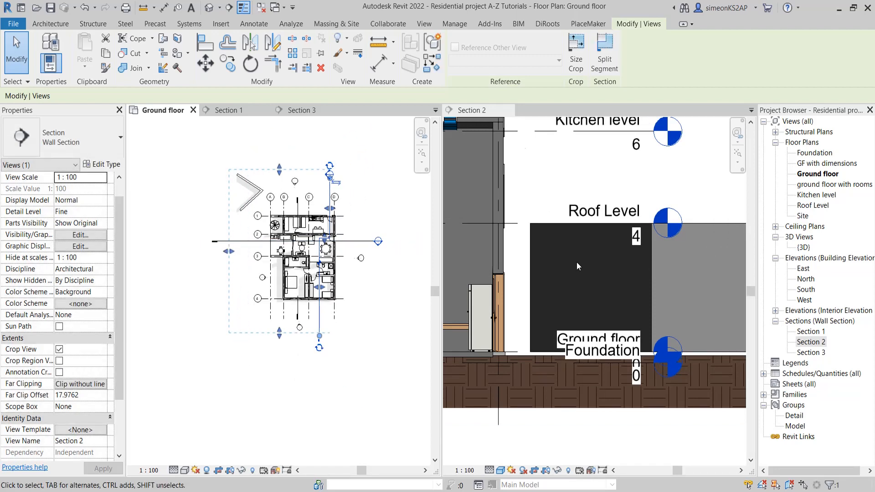
{"action": "scroll", "coordinate": [576, 261], "scroll_direction": "down", "scroll_amount": 1}
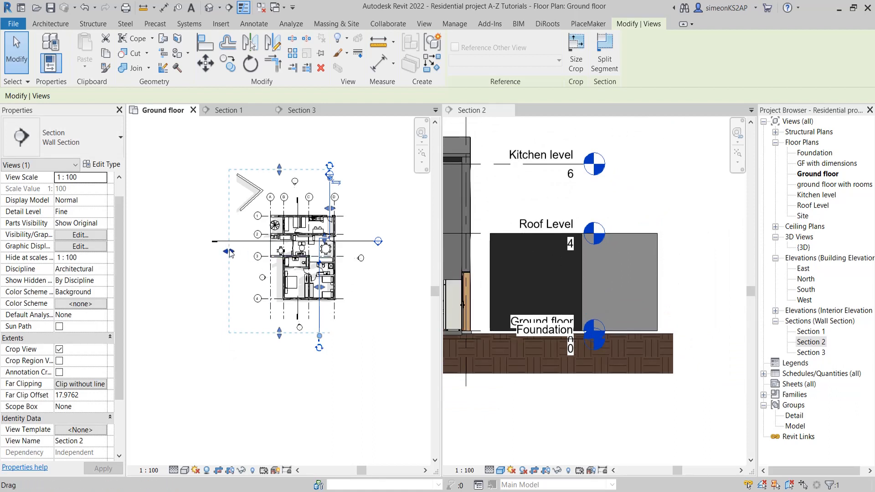
{"action": "left_click_drag", "start_coordinate": [229, 252], "coordinate": [246, 253]}
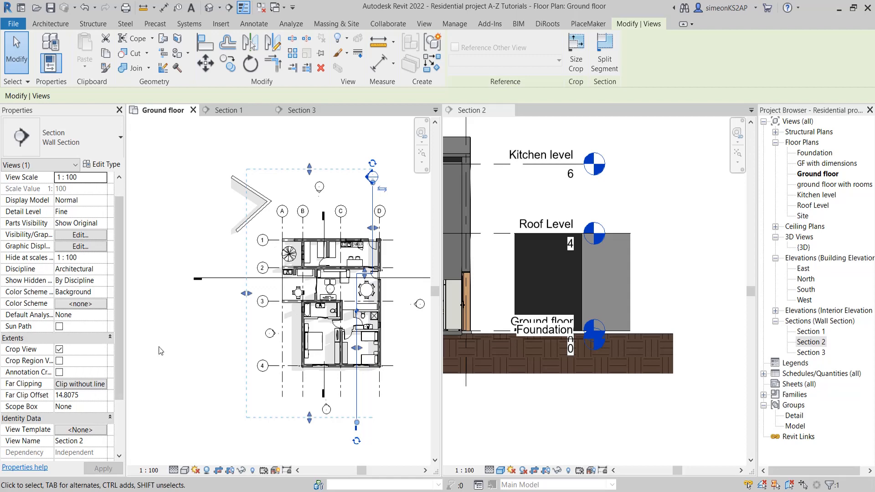
Set Section 2's far clipping to Clip with line
{"action": "left_click", "coordinate": [203, 341]}
{"action": "middle_click_drag", "start_coordinate": [337, 292], "coordinate": [377, 279]}
{"action": "scroll", "coordinate": [214, 271], "scroll_direction": "down", "scroll_amount": 2}
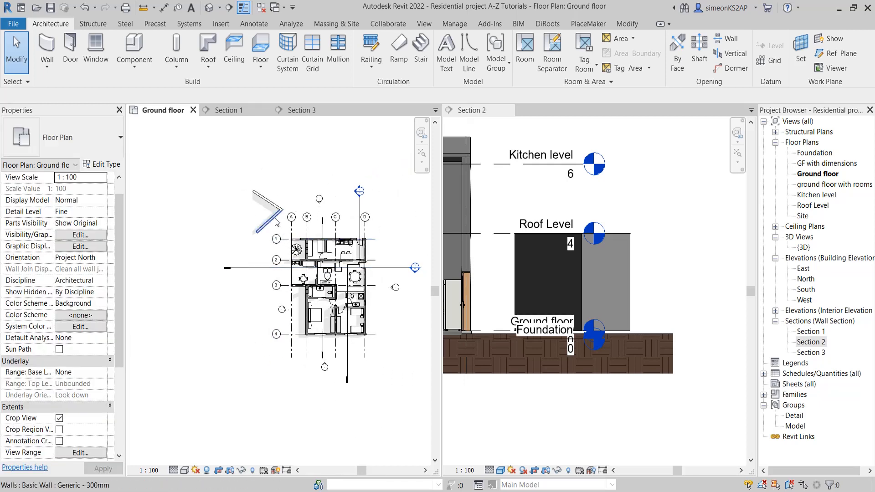
{"action": "left_click", "coordinate": [275, 220]}
{"action": "left_click", "coordinate": [303, 196]}
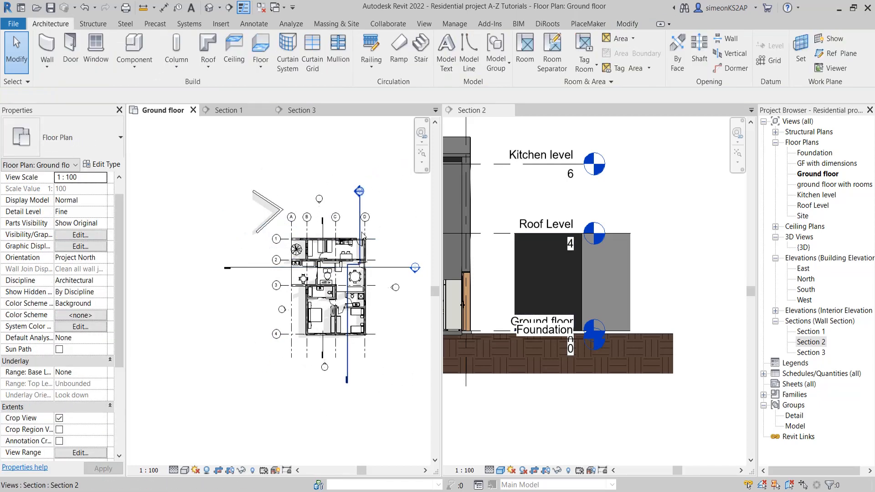
{"action": "left_click", "coordinate": [359, 207]}
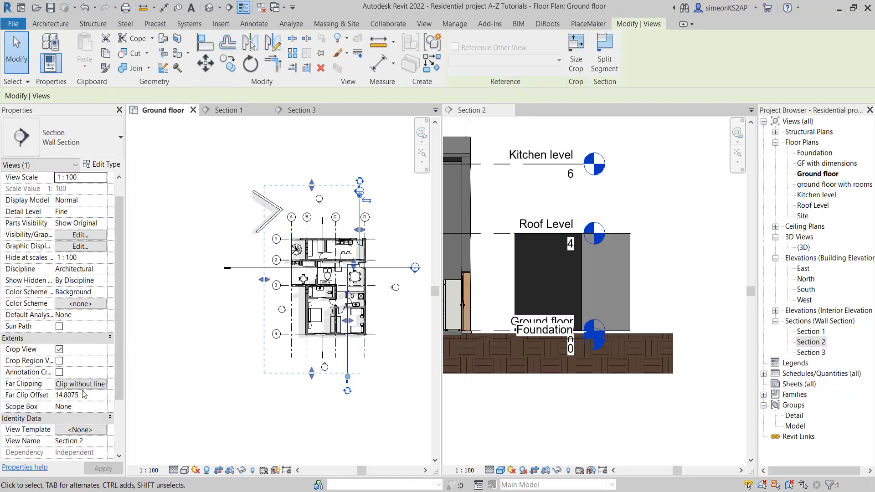
{"action": "left_click", "coordinate": [79, 384]}
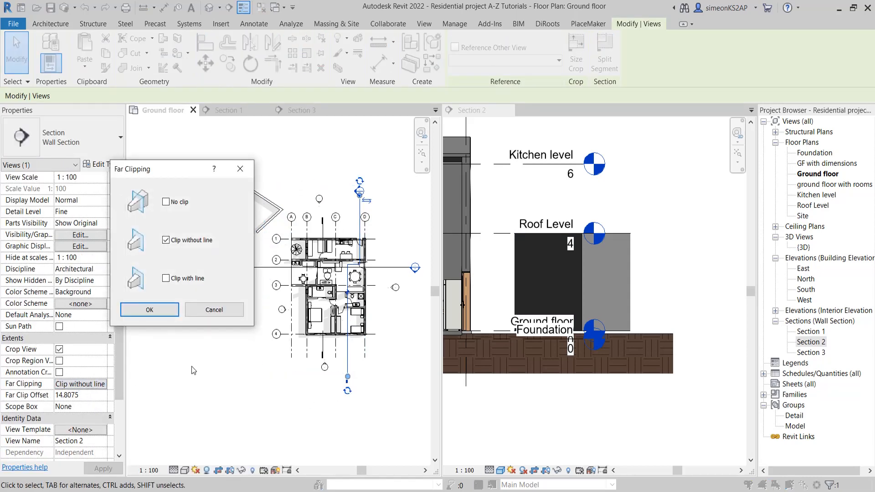
{"action": "left_click", "coordinate": [190, 279]}
{"action": "left_click", "coordinate": [157, 313]}
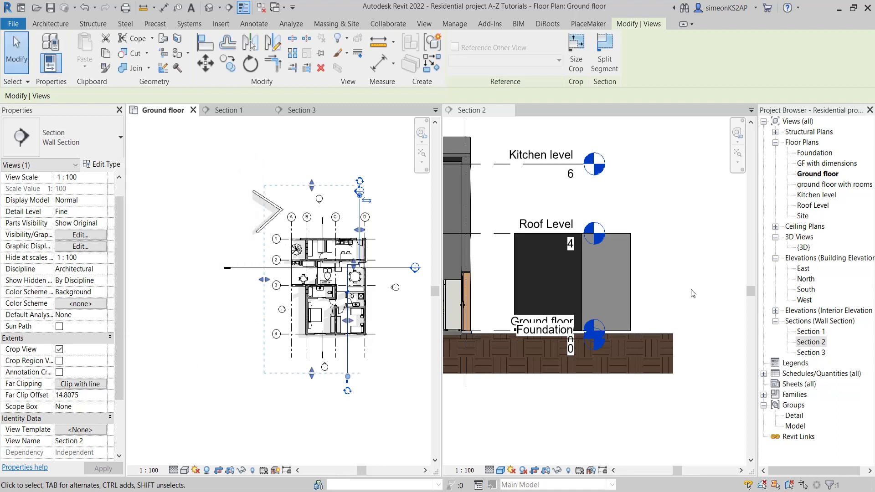
Set the Section 2 view's visual style to Hidden Line and compare the walls' clipped edge with the far clip boundary on the plan
{"action": "scroll", "coordinate": [629, 272], "scroll_direction": "up", "scroll_amount": 2}
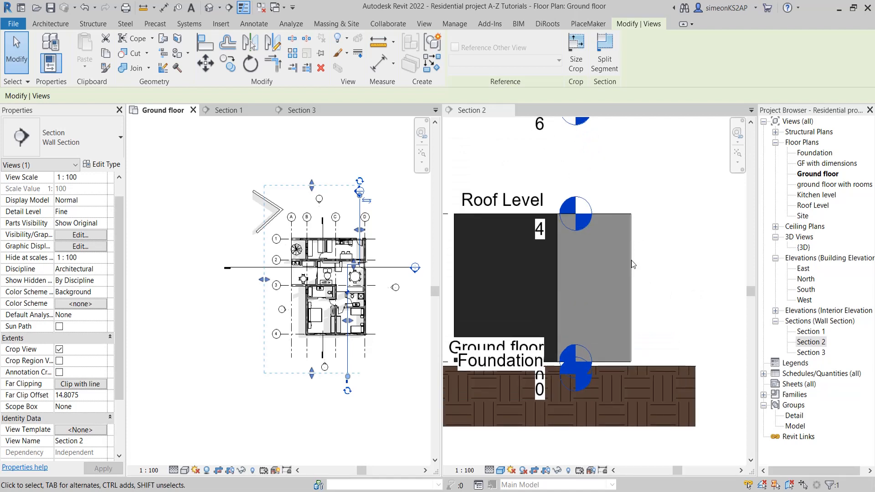
{"action": "left_click", "coordinate": [501, 470]}
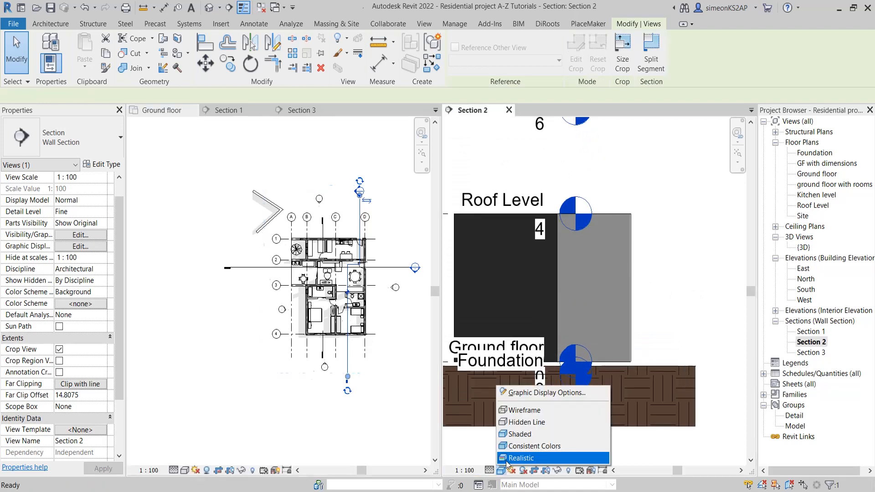
{"action": "left_click", "coordinate": [511, 423]}
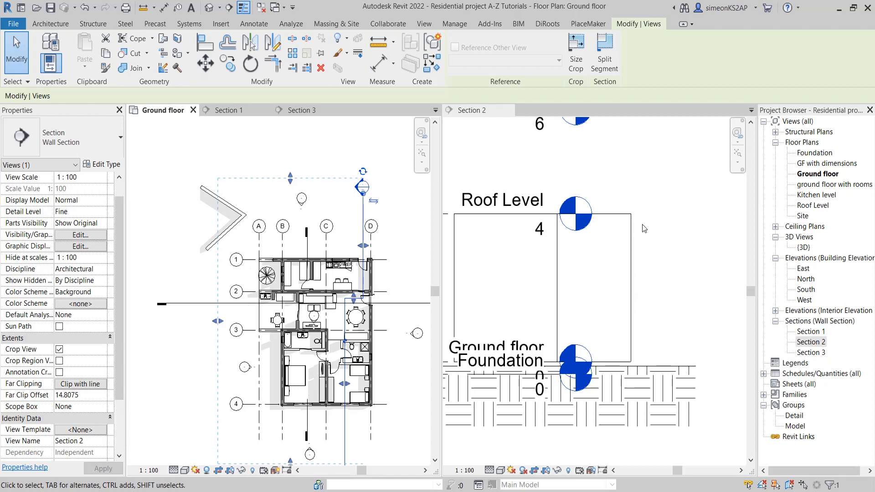
{"action": "scroll", "coordinate": [425, 192], "scroll_direction": "down", "scroll_amount": 2}
{"action": "scroll", "coordinate": [282, 214], "scroll_direction": "up", "scroll_amount": 3}
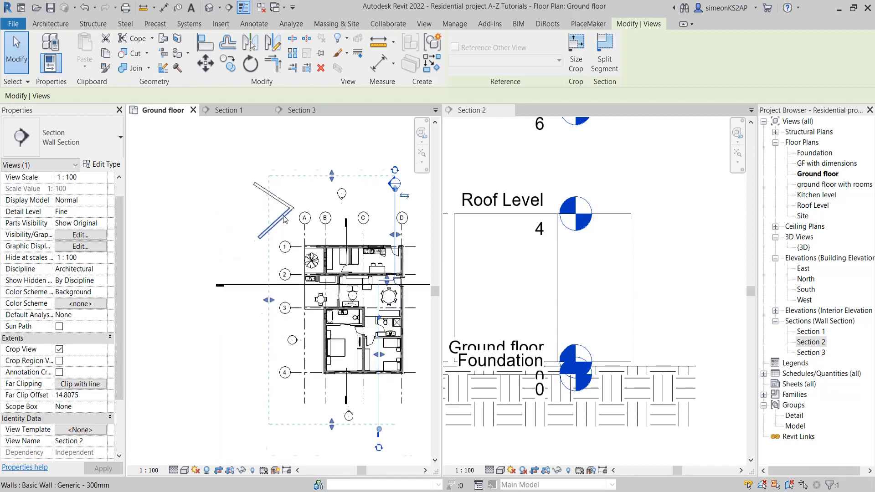
Set Section 2's far clipping to Clip without line
{"action": "left_click", "coordinate": [78, 383]}
{"action": "left_click", "coordinate": [185, 242]}
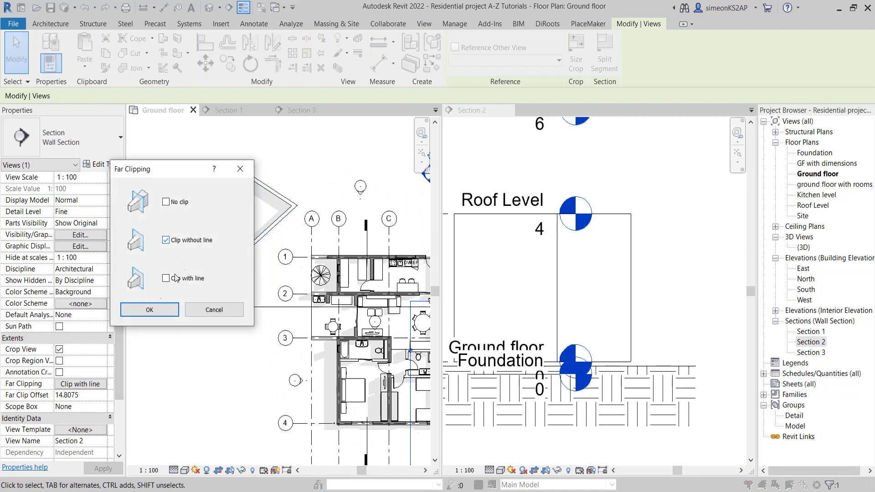
{"action": "left_click", "coordinate": [150, 310]}
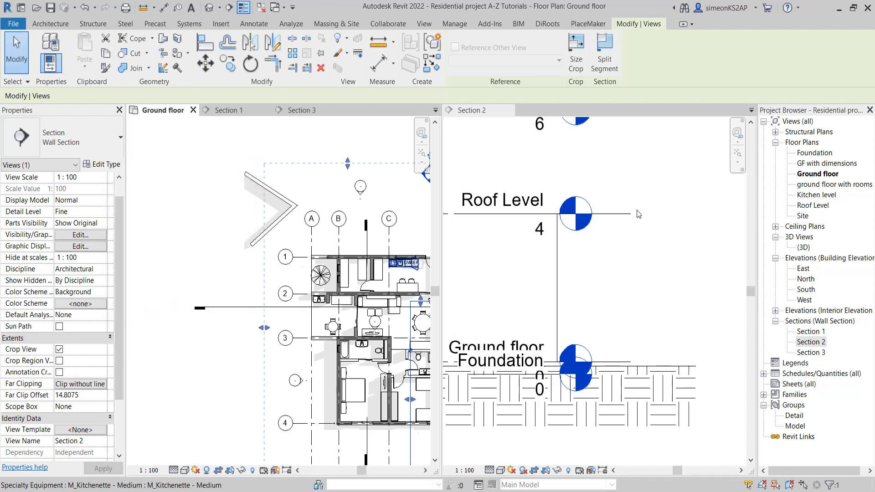
Set Section 2's far clipping to No clip and check its extents against the outside walls on the ground floor plan
{"action": "scroll", "coordinate": [265, 286], "scroll_direction": "down", "scroll_amount": 2}
{"action": "middle_click_drag", "start_coordinate": [265, 286], "coordinate": [234, 273]}
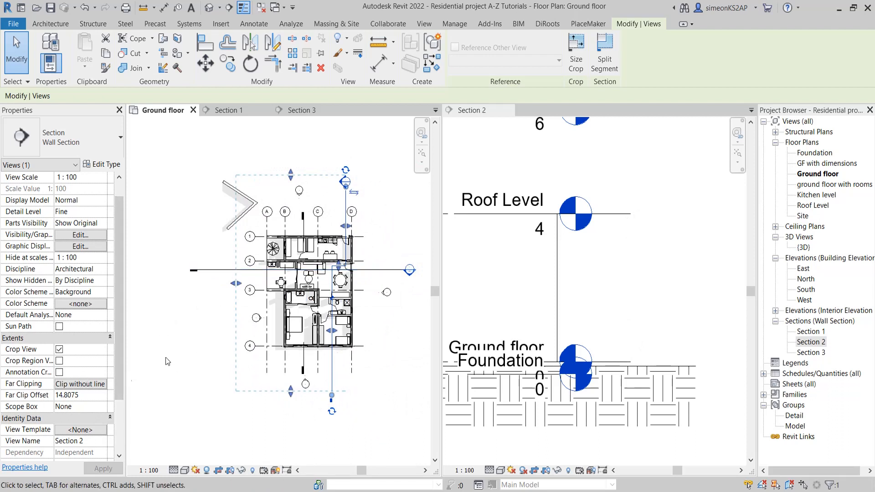
{"action": "left_click", "coordinate": [83, 387]}
{"action": "left_click", "coordinate": [83, 387]}
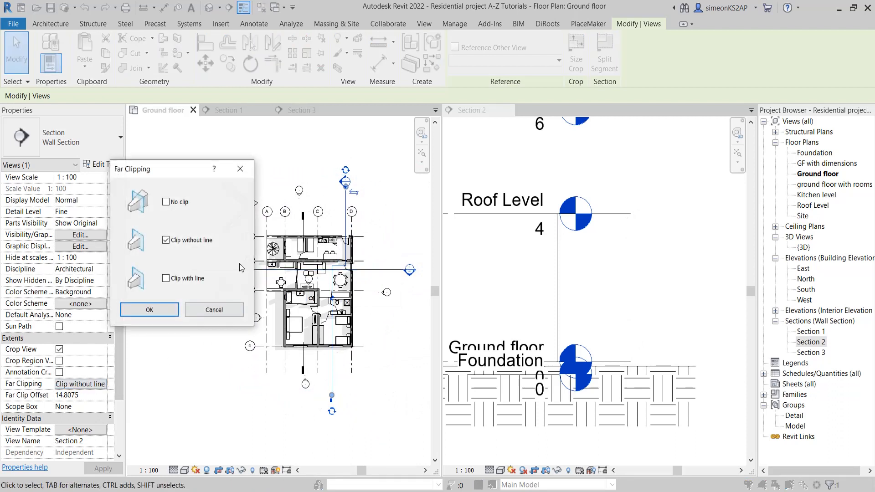
{"action": "left_click", "coordinate": [172, 205]}
{"action": "left_click", "coordinate": [152, 310]}
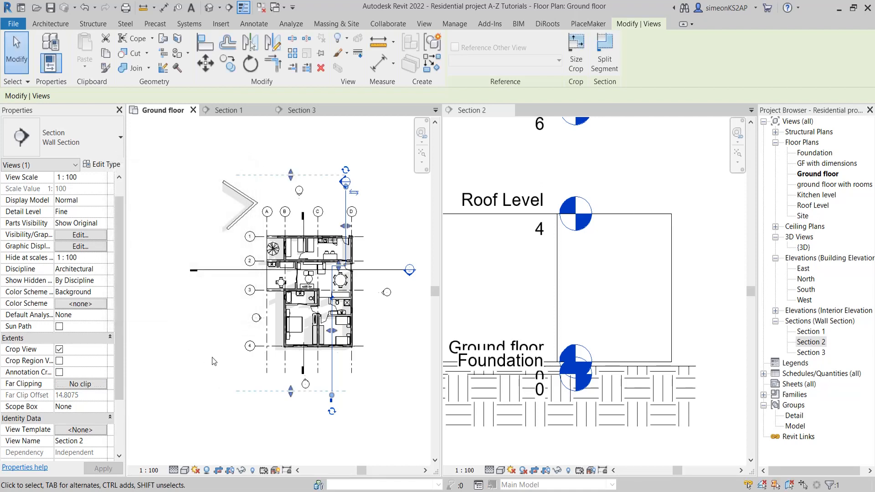
{"action": "middle_click_drag", "start_coordinate": [292, 273], "coordinate": [299, 256]}
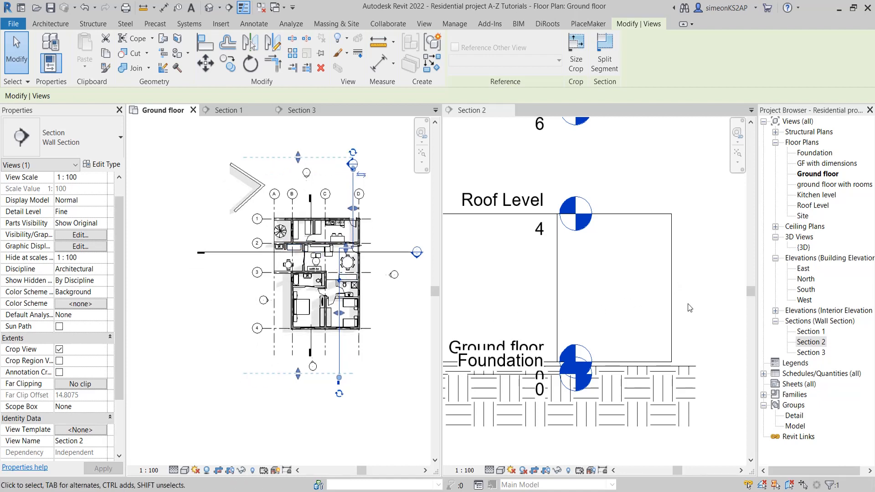
{"action": "middle_click_drag", "start_coordinate": [258, 180], "coordinate": [265, 196]}
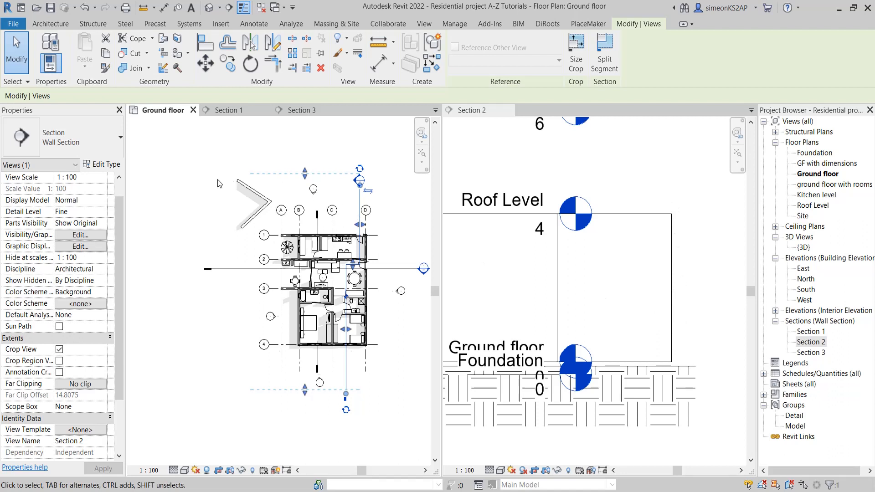
{"action": "middle_click_drag", "start_coordinate": [263, 183], "coordinate": [269, 187]}
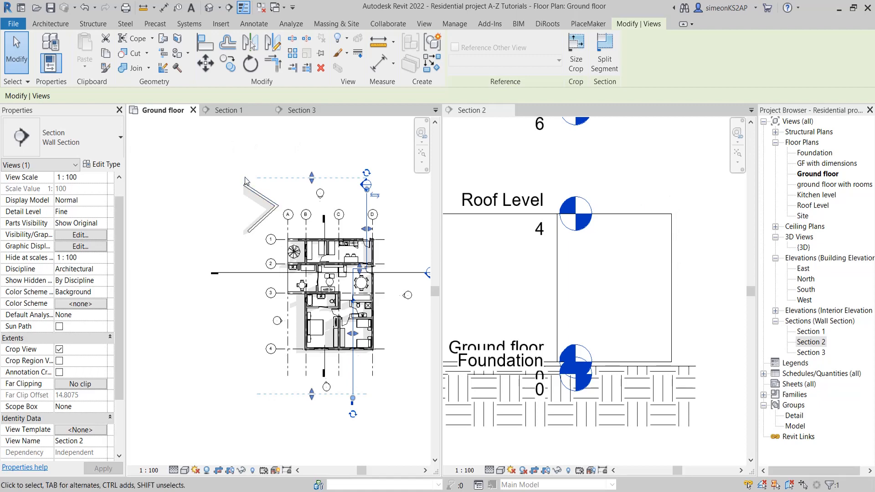
{"action": "left_click", "coordinate": [276, 156]}
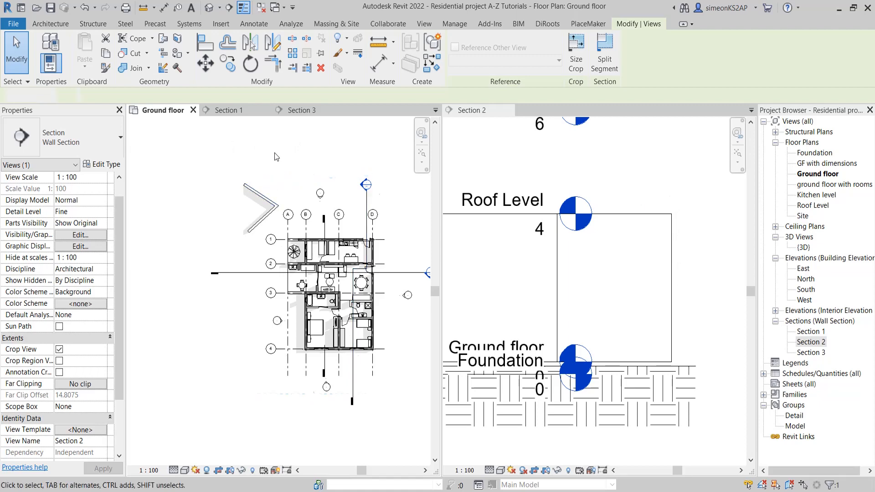
Set the model crop width of Section 2's crop region to 120 mm and apply it
{"action": "left_click", "coordinate": [367, 200]}
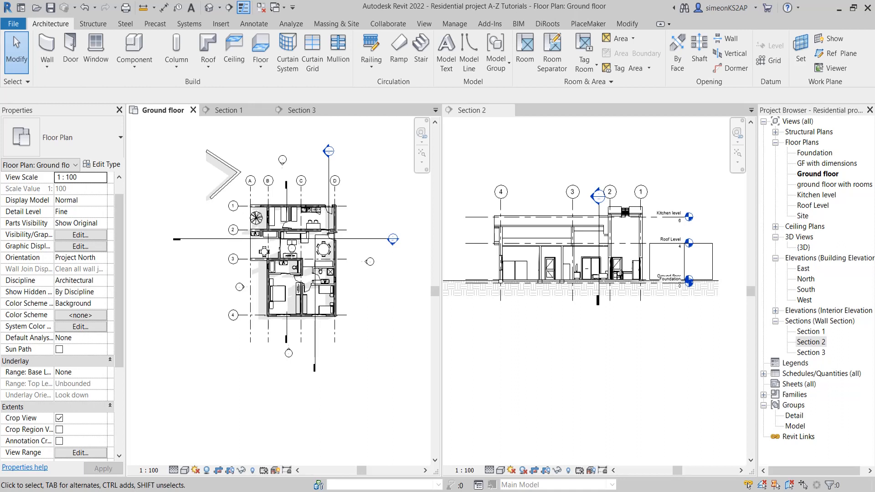
{"action": "left_click", "coordinate": [315, 343]}
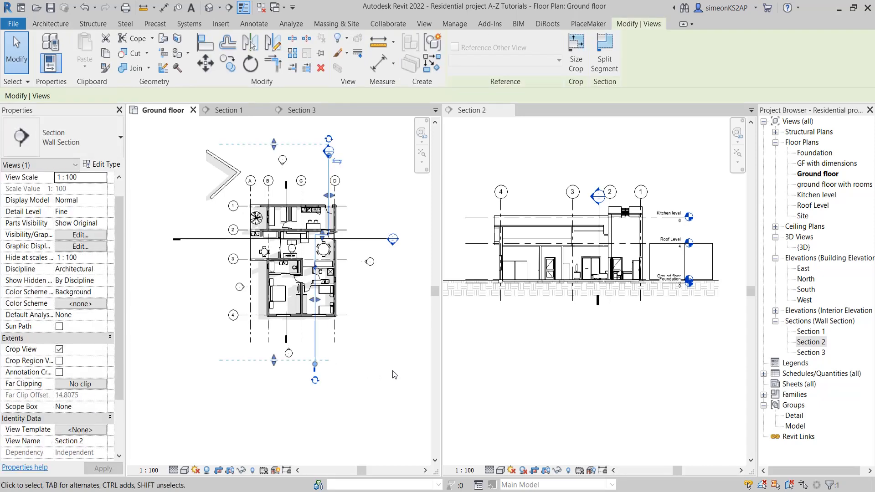
{"action": "left_click", "coordinate": [376, 365]}
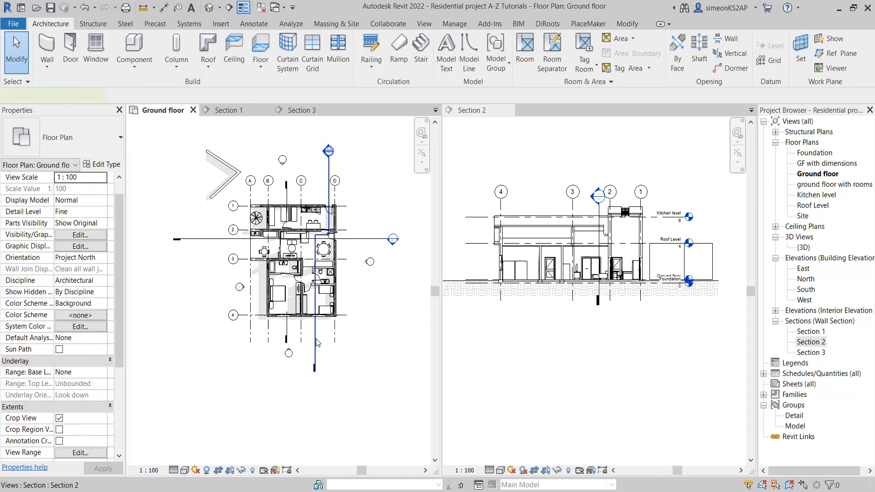
{"action": "left_click", "coordinate": [316, 342]}
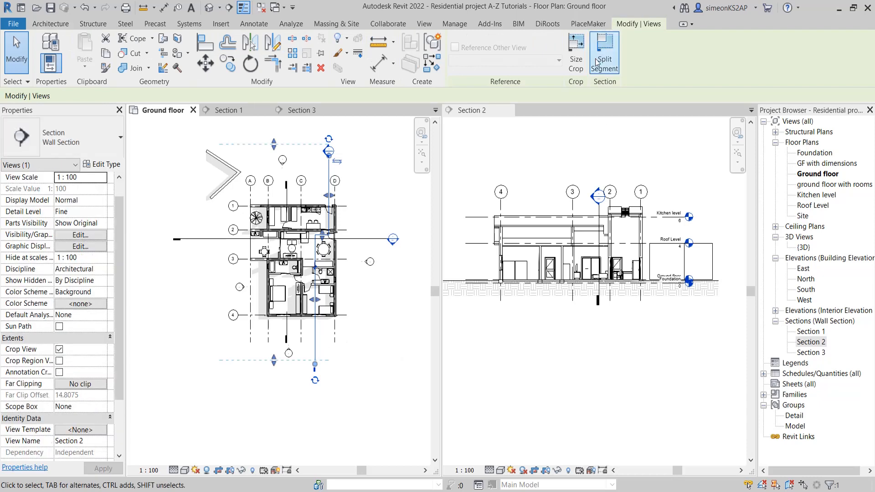
{"action": "left_click", "coordinate": [576, 54]}
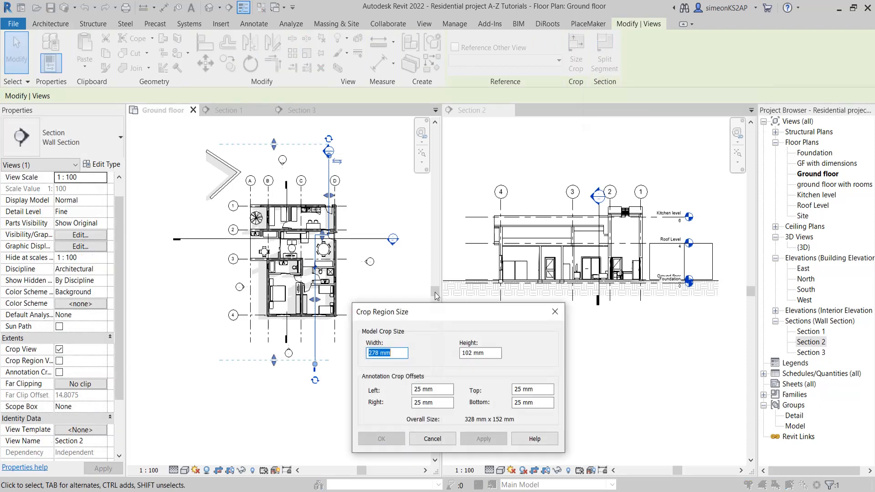
{"action": "left_click_drag", "start_coordinate": [445, 311], "coordinate": [433, 325]}
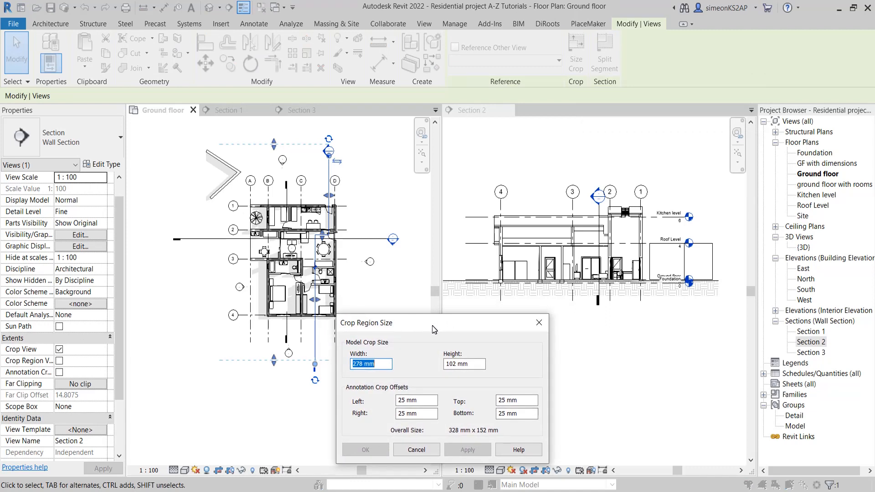
{"action": "left_click", "coordinate": [385, 364]}
{"action": "left_click_drag", "start_coordinate": [475, 363], "coordinate": [333, 363]}
{"action": "type", "text": "120"}
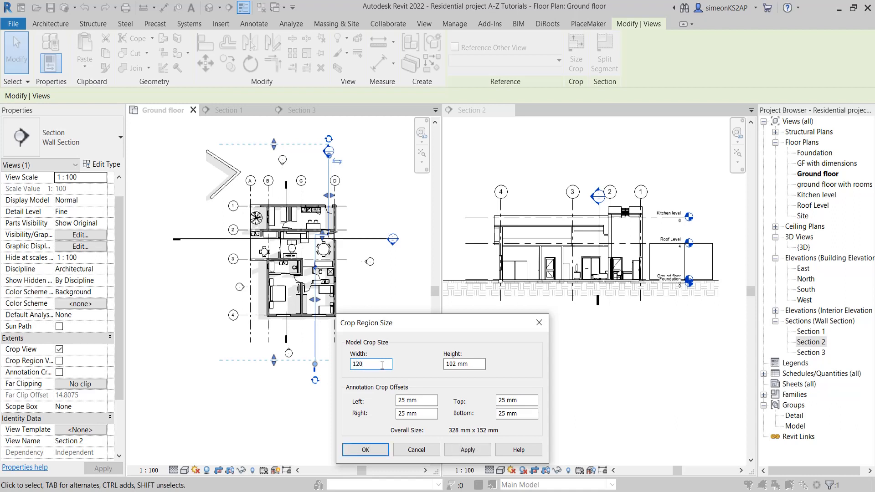
{"action": "left_click", "coordinate": [468, 451]}
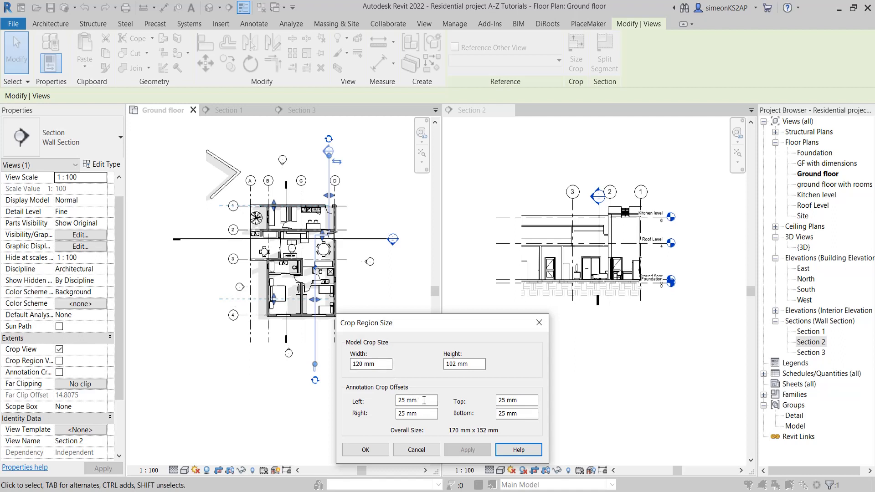
Set Section 2's model crop size to 278 mm wide and 50 mm high, and apply it
{"action": "left_click_drag", "start_coordinate": [383, 364], "coordinate": [353, 367]}
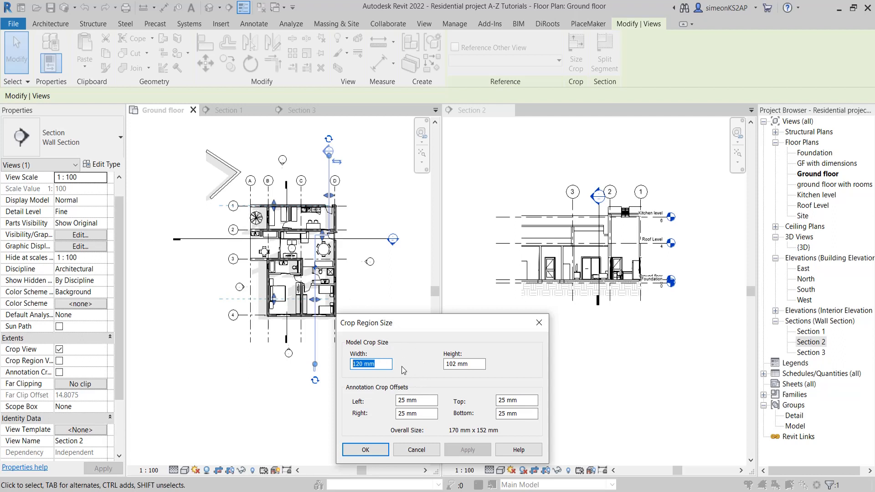
{"action": "type", "text": "2"}
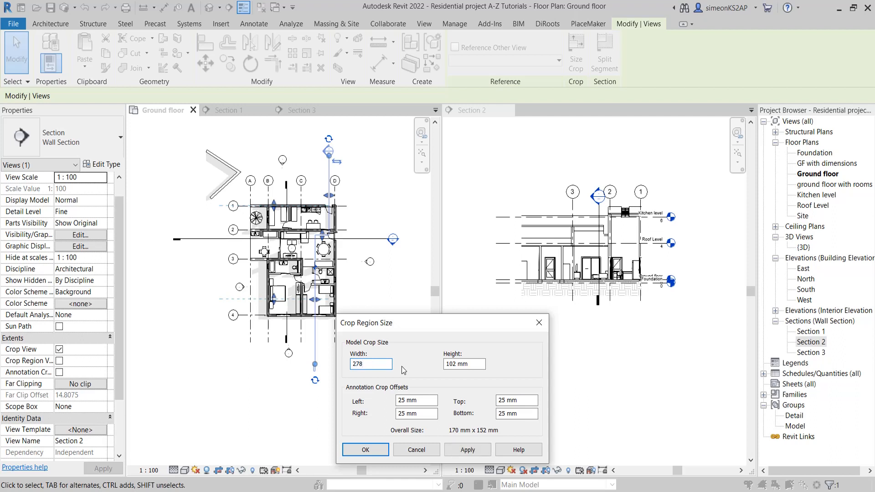
{"action": "type", "text": "78"}
{"action": "key", "text": "Tab"}
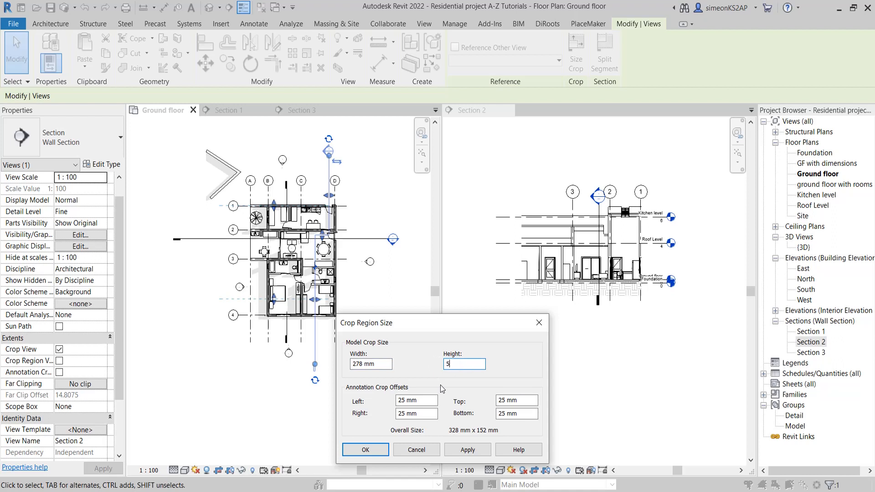
{"action": "left_click", "coordinate": [467, 450]}
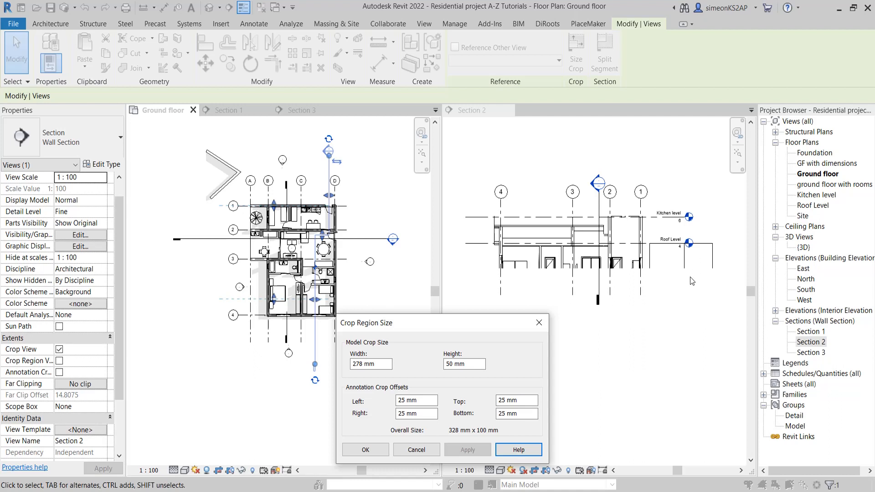
Set Section 2's model crop height to 102 mm and accept the crop region size
{"action": "key", "text": "BackSpace"}
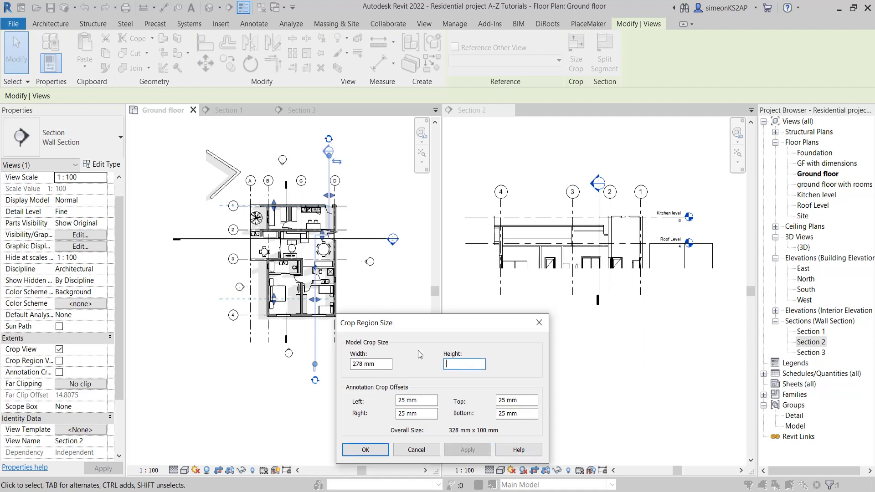
{"action": "type", "text": "10"}
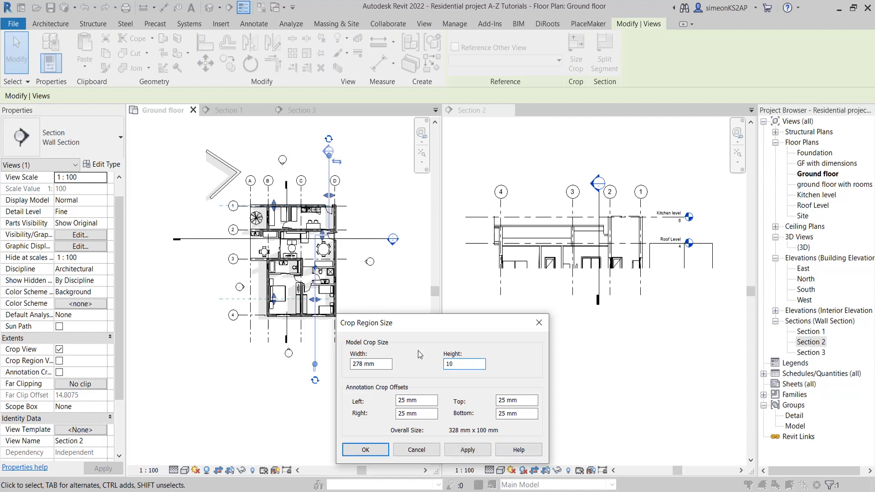
{"action": "type", "text": "2"}
{"action": "left_click", "coordinate": [477, 451]}
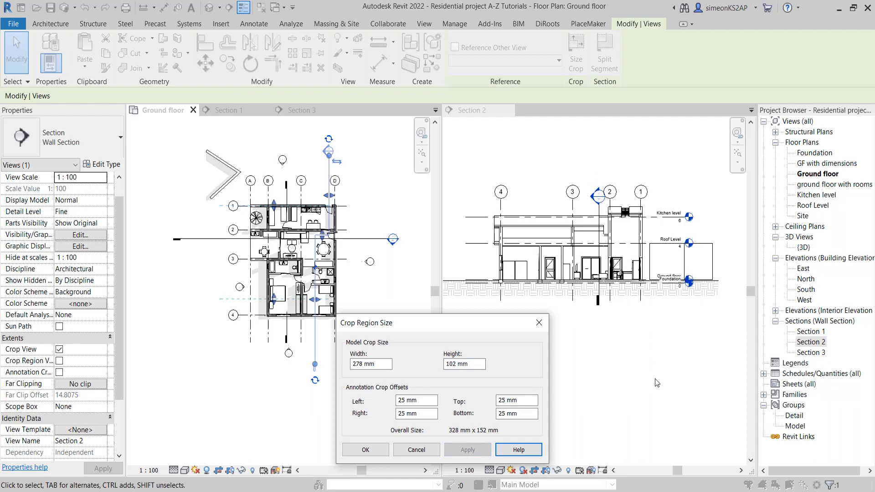
{"action": "left_click", "coordinate": [367, 450]}
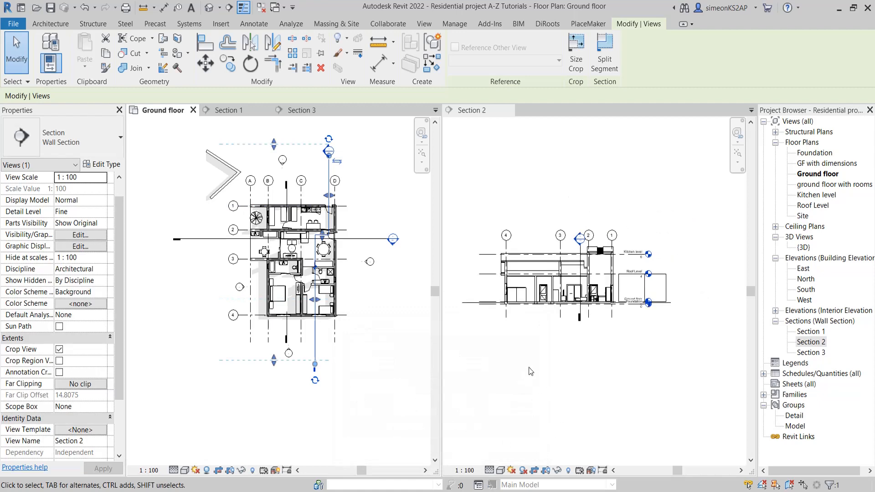
Switch from the ground floor plan to the Section 2 view
{"action": "left_click", "coordinate": [518, 365]}
{"action": "middle_click_drag", "start_coordinate": [517, 329], "coordinate": [524, 308]}
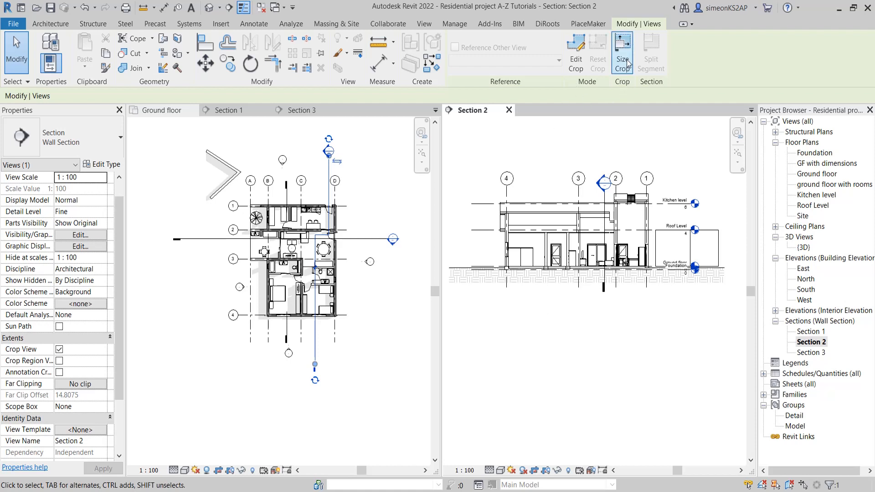
{"action": "mouse_move", "coordinate": [605, 334]}
{"action": "middle_mouse_down"}
{"action": "mouse_move", "coordinate": [581, 331]}
{"action": "mouse_move", "coordinate": [597, 339]}
{"action": "middle_mouse_up"}
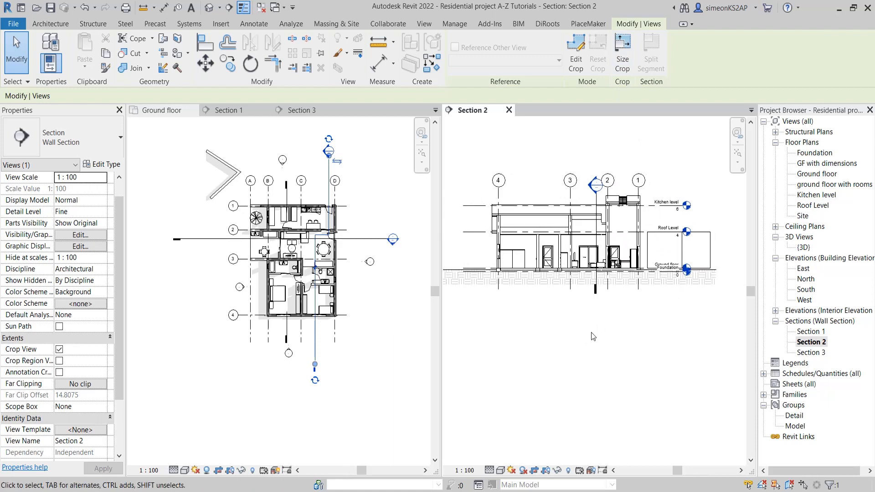